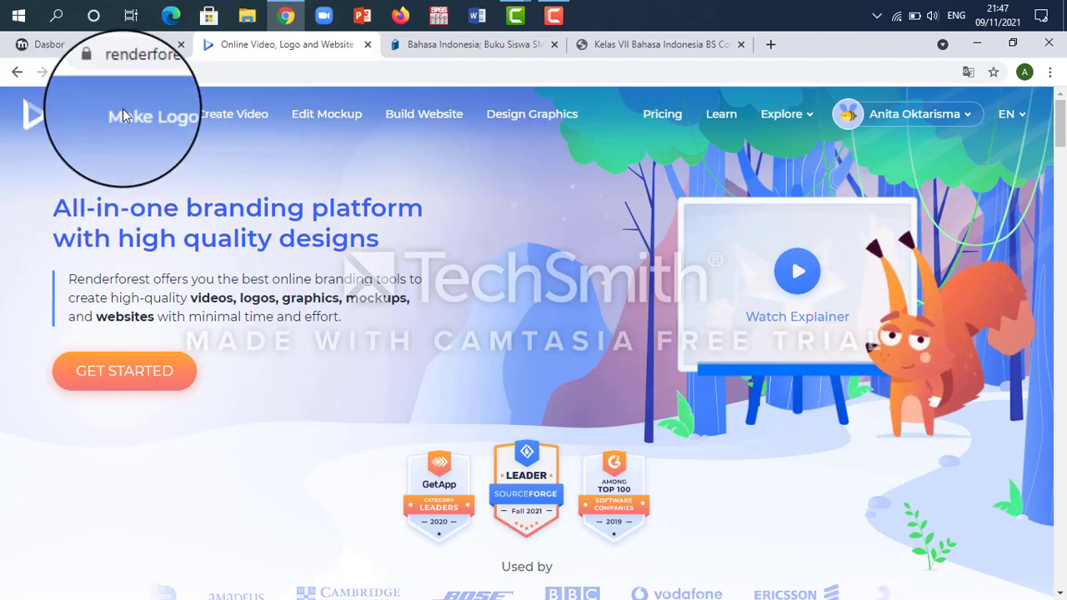
- Start a new video project from the 3D Explainer Video Toolkit template, using the option to add scenes
click(225, 123)
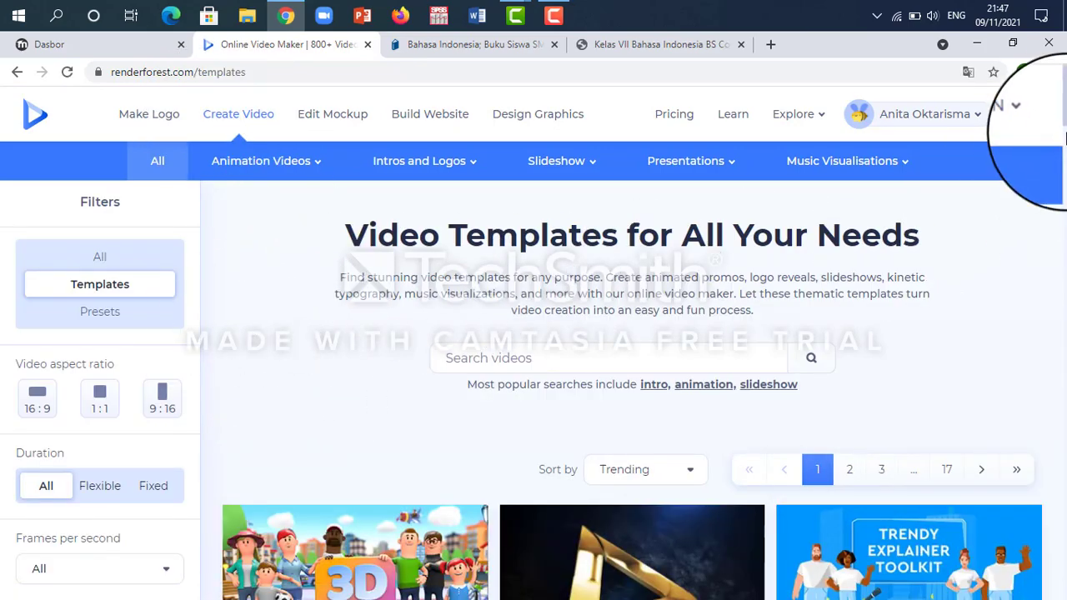
scroll(1064, 125, down, 3)
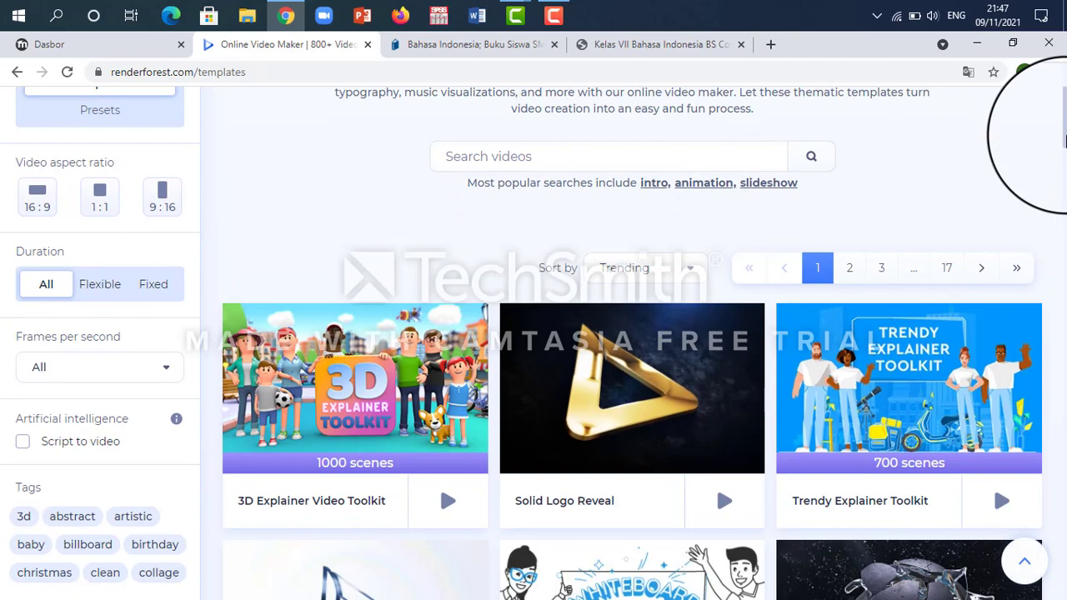
scroll(1065, 140, down, 2)
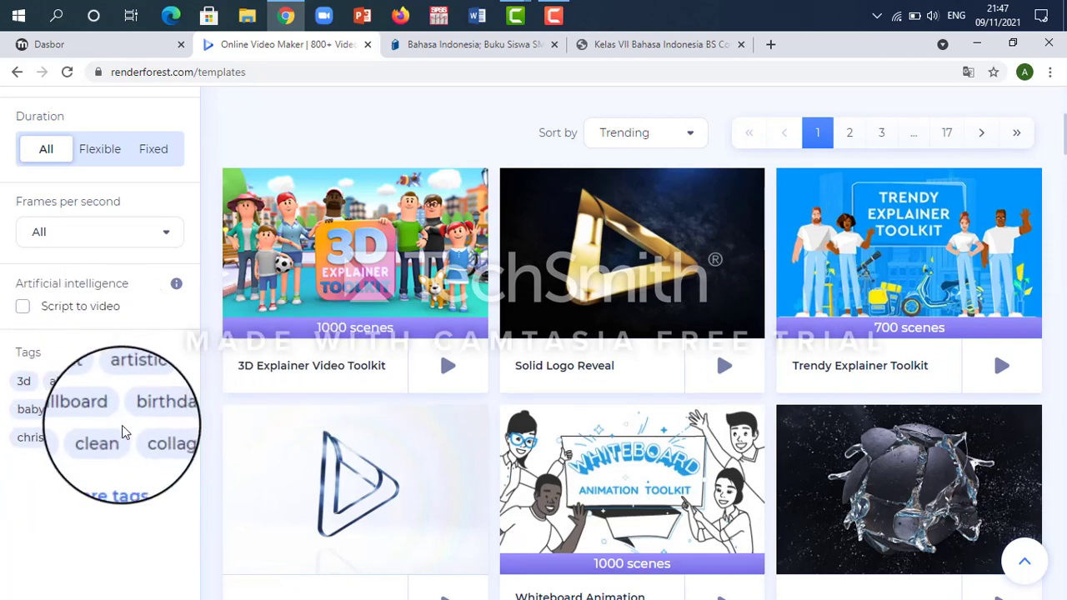
click(341, 259)
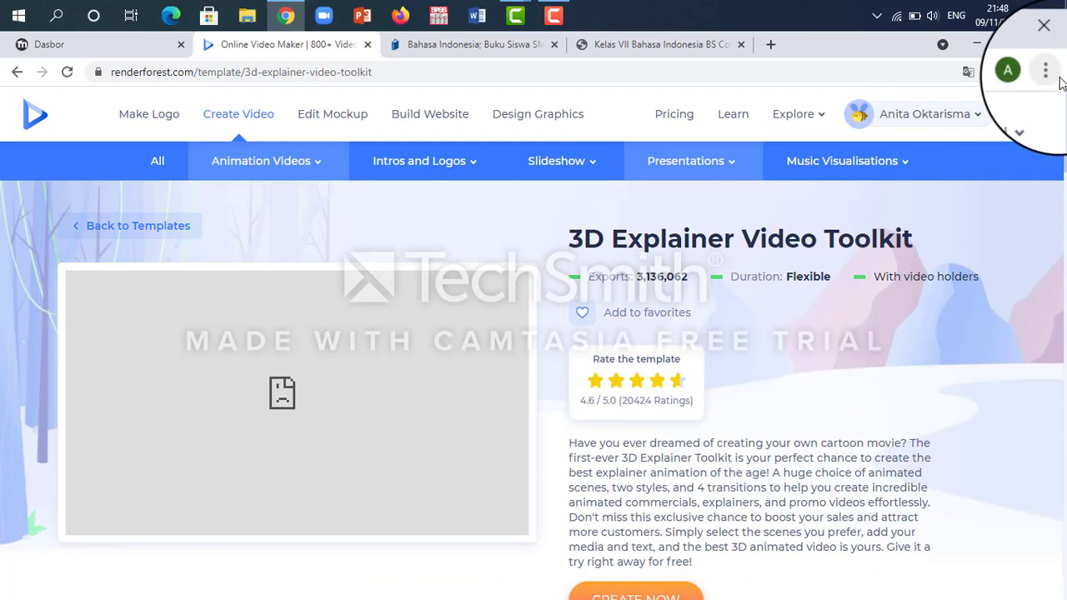
scroll(1059, 96, down, 2)
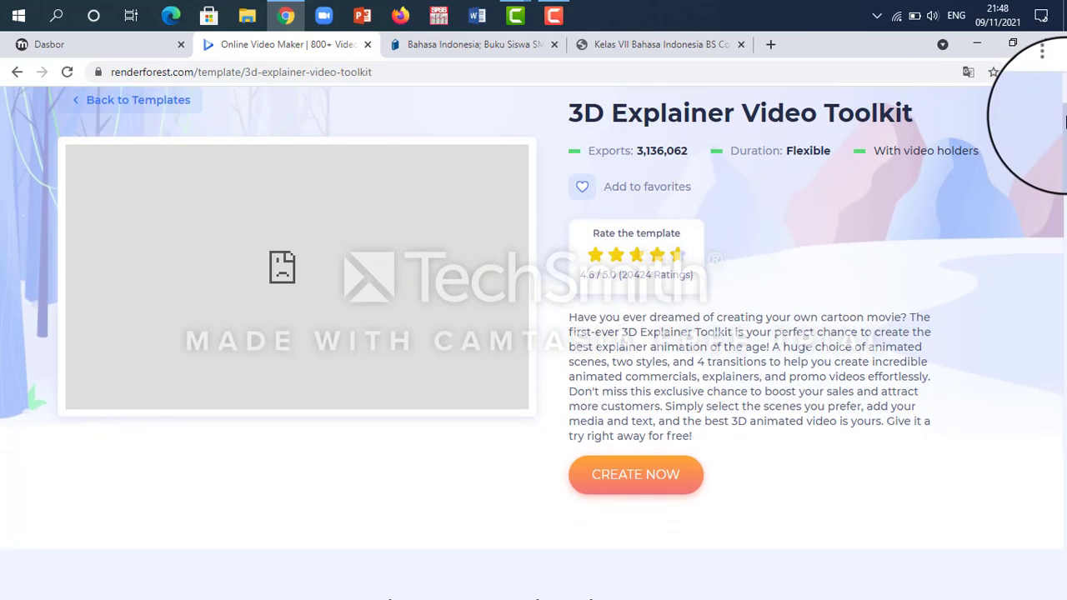
click(649, 494)
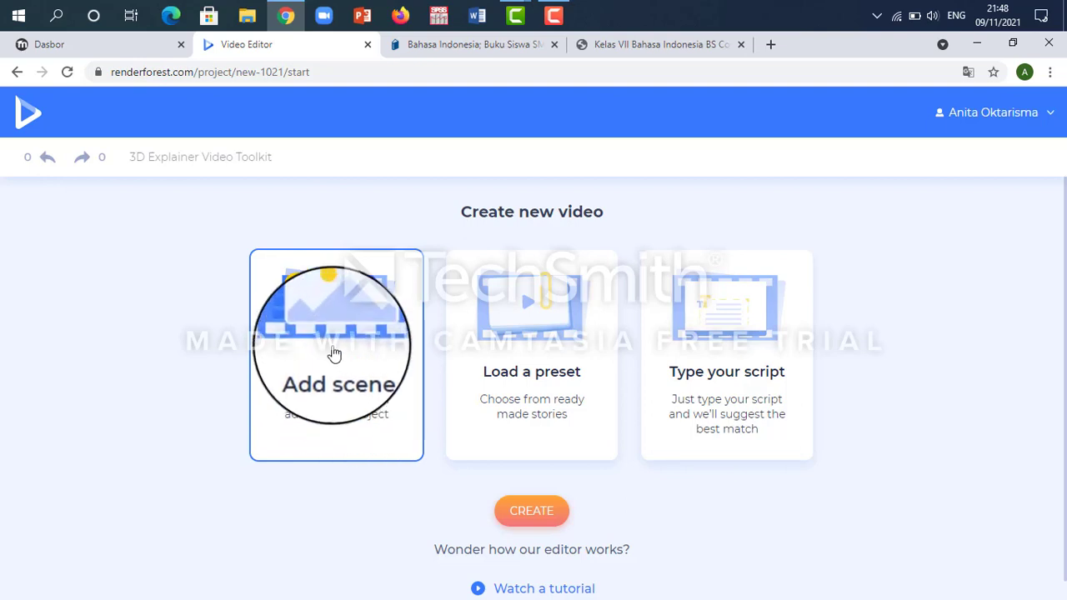
click(525, 512)
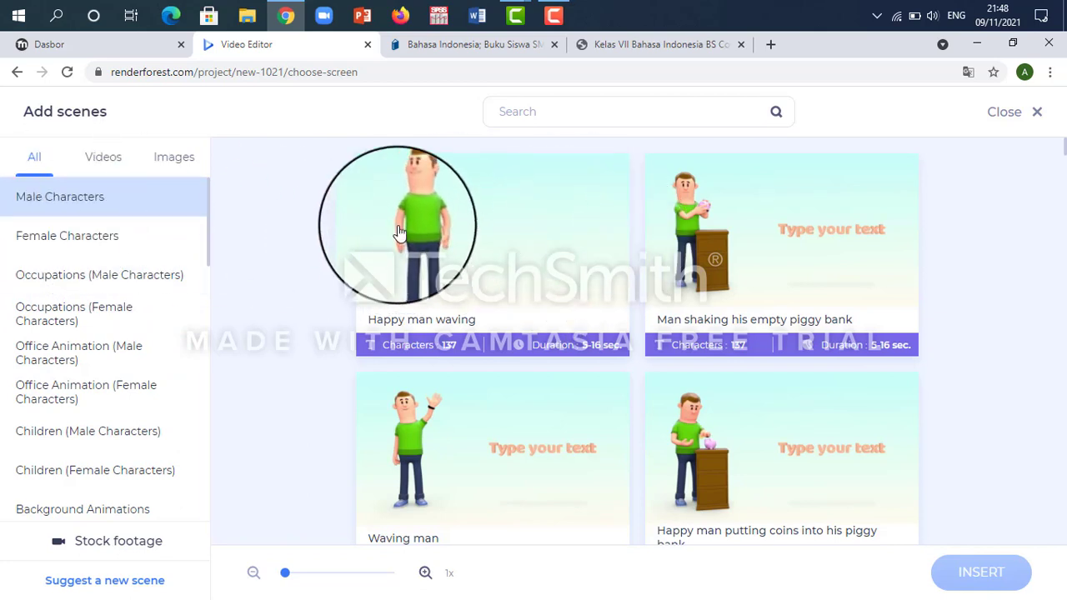
- Browse the scene categories and insert the "Teacher explaining a lesson to the students" scene from Background Animations
click(69, 240)
click(67, 279)
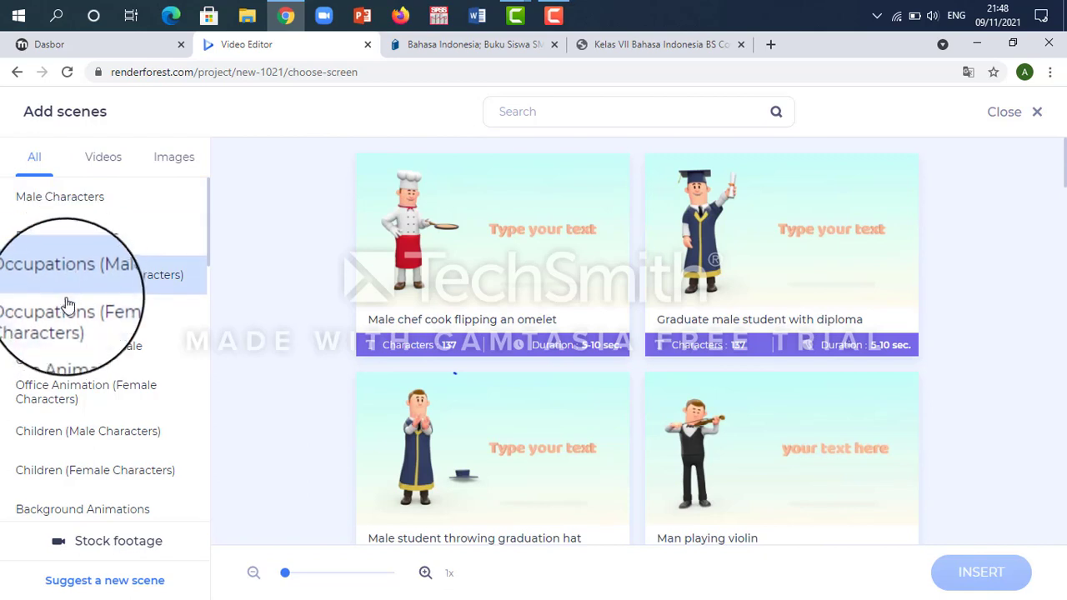
click(63, 321)
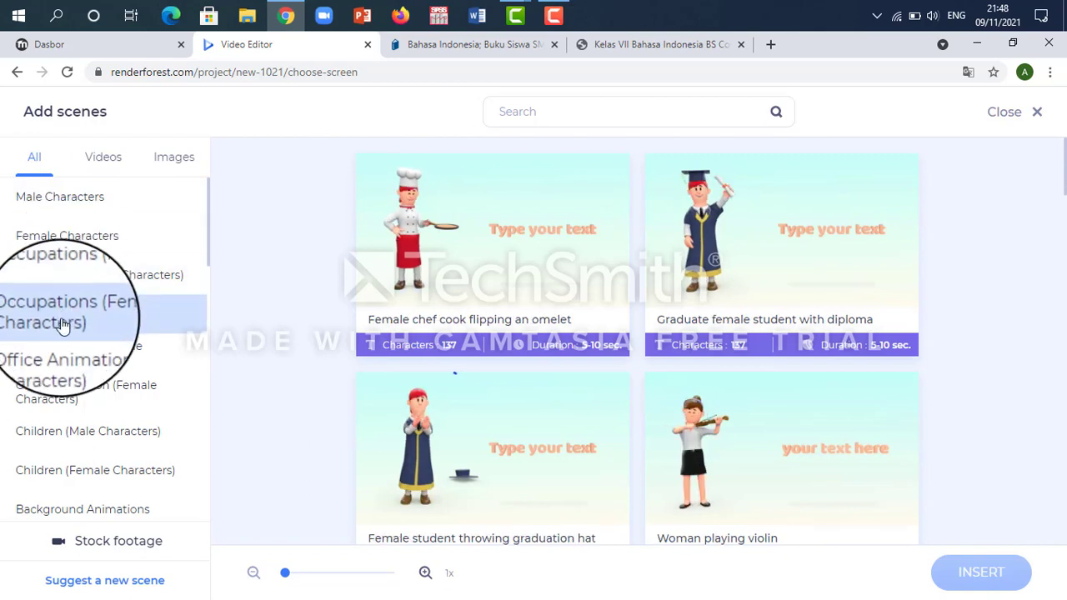
click(59, 348)
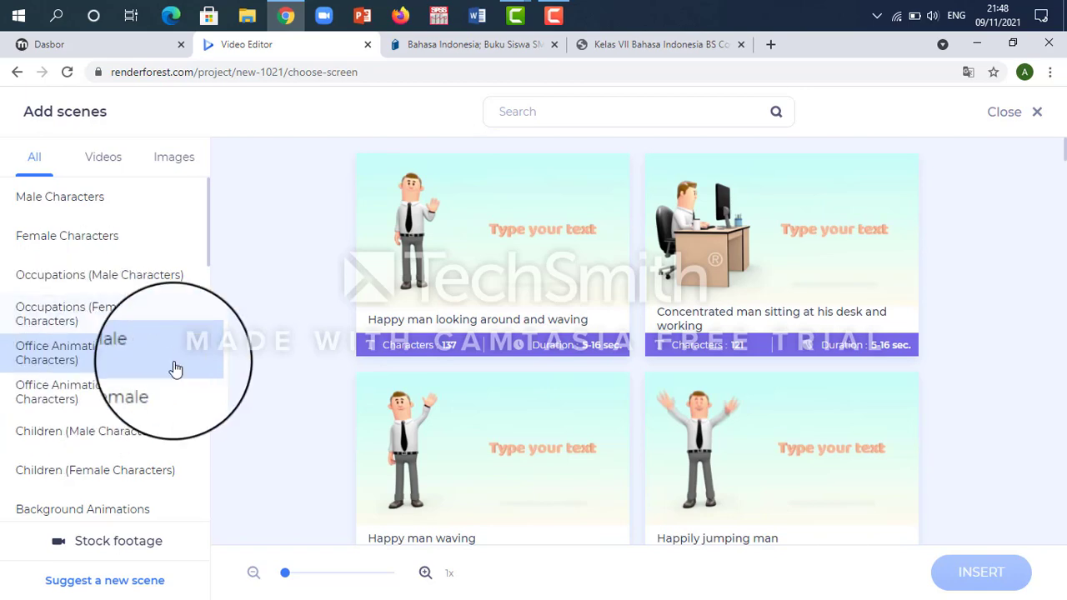
click(69, 442)
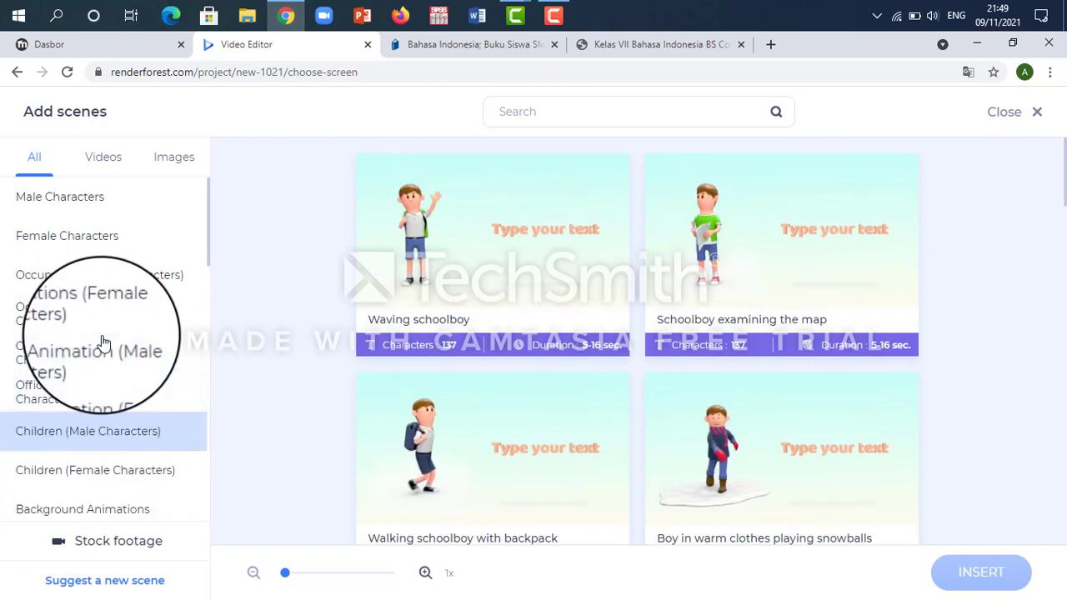
click(91, 510)
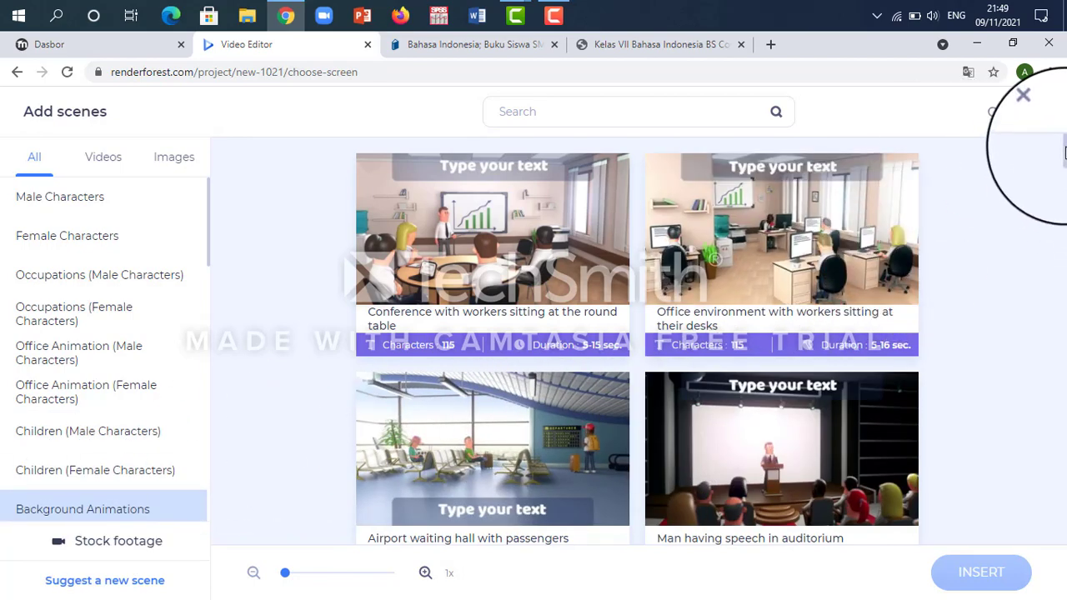
drag(1065, 152, 1065, 149)
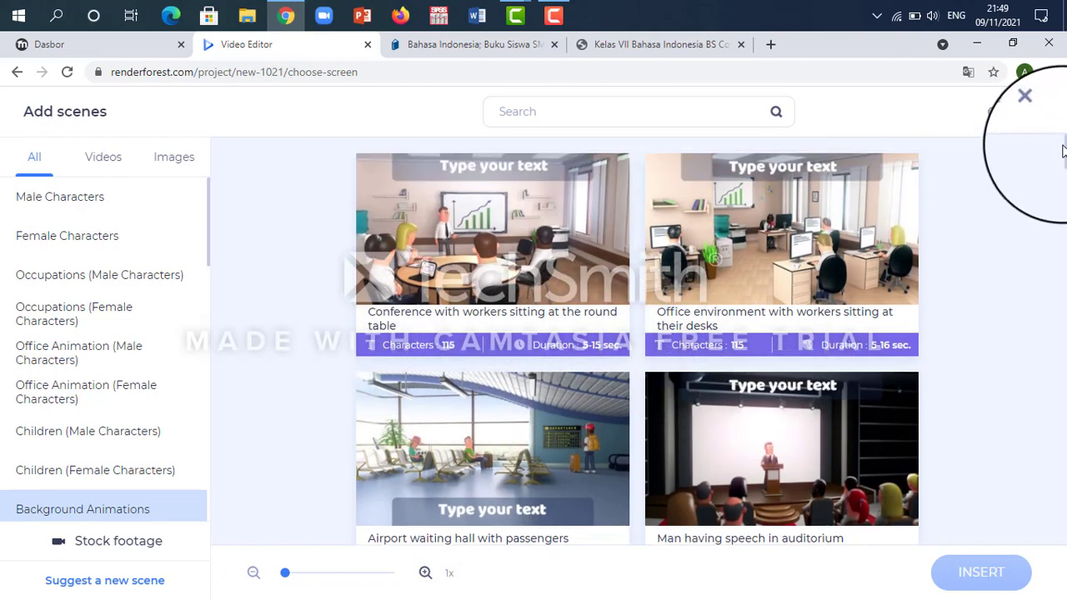
drag(1063, 150, 1064, 252)
click(732, 286)
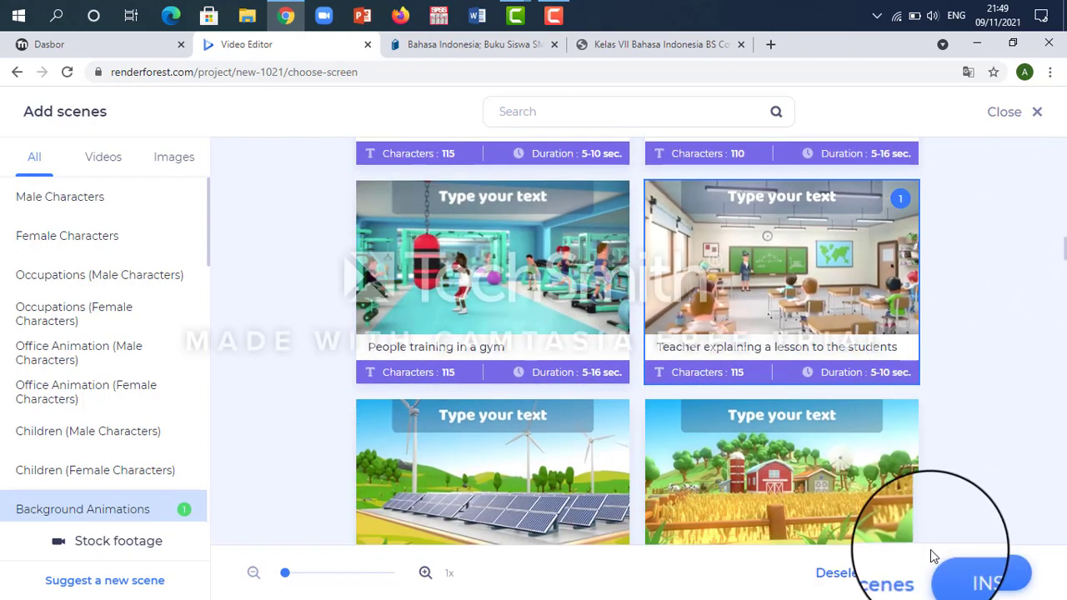
click(977, 573)
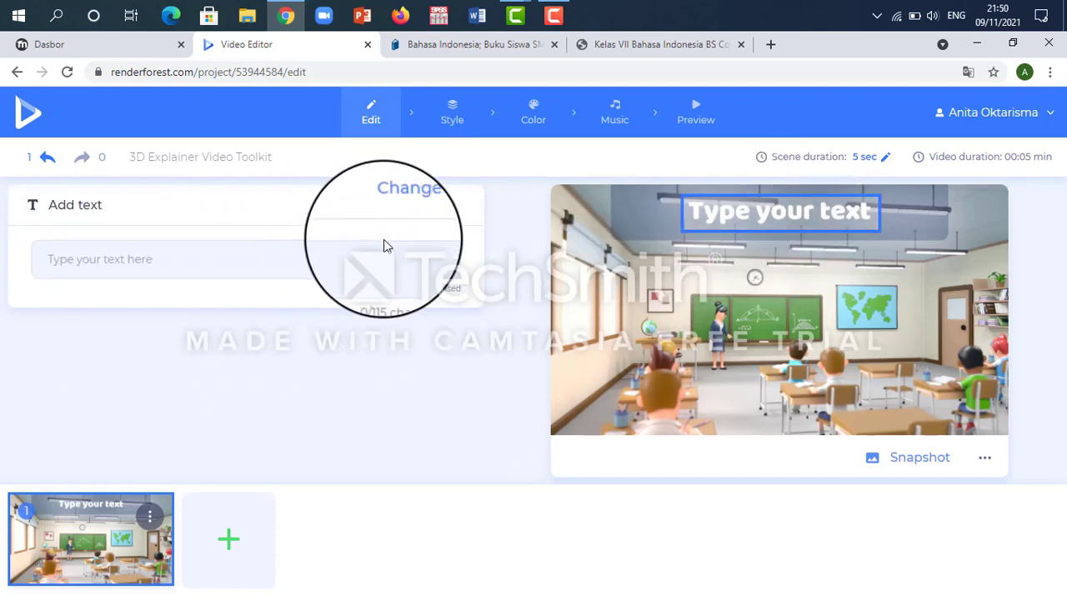
- Review the project's look, transition, color preset, custom color and music options
click(448, 136)
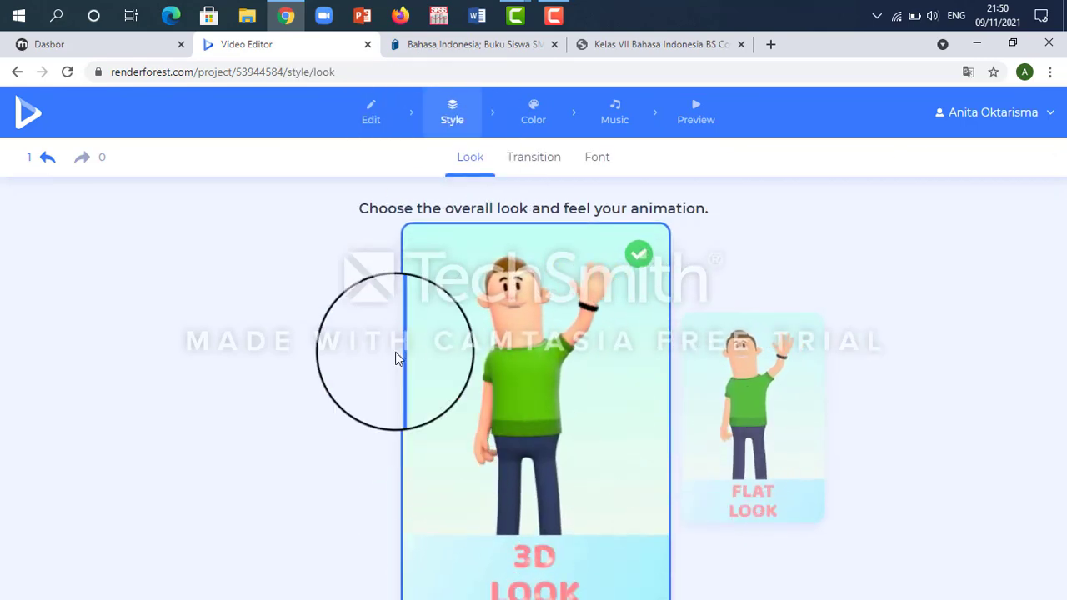
click(517, 167)
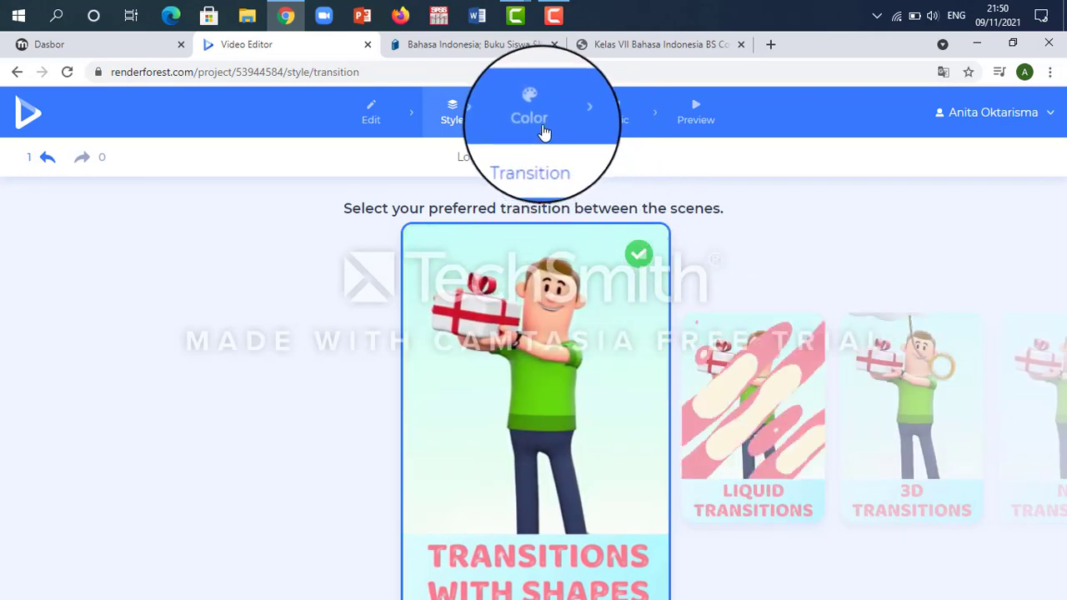
click(543, 131)
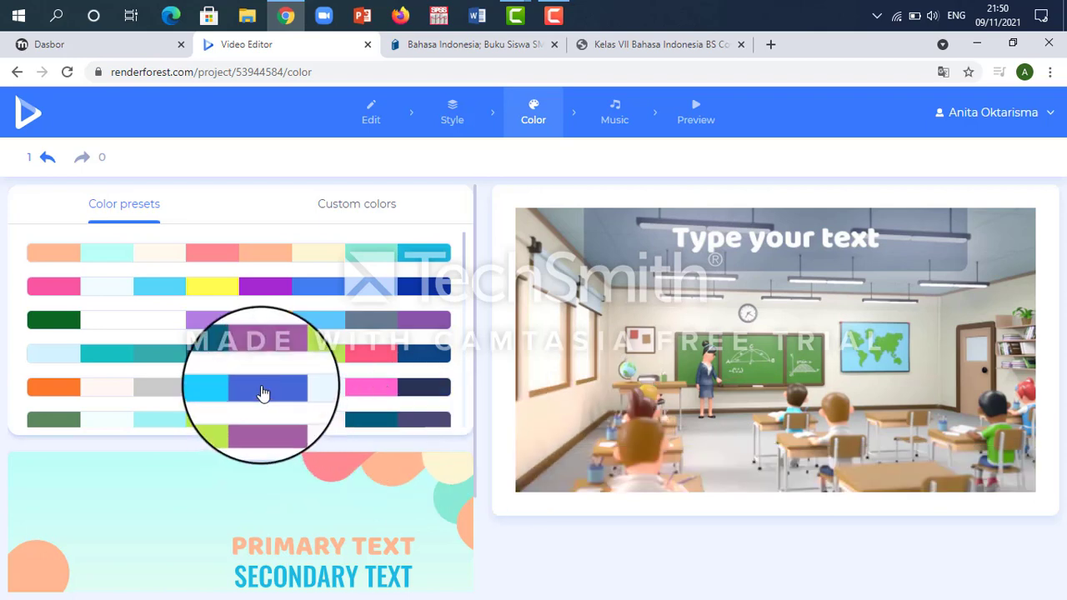
click(350, 209)
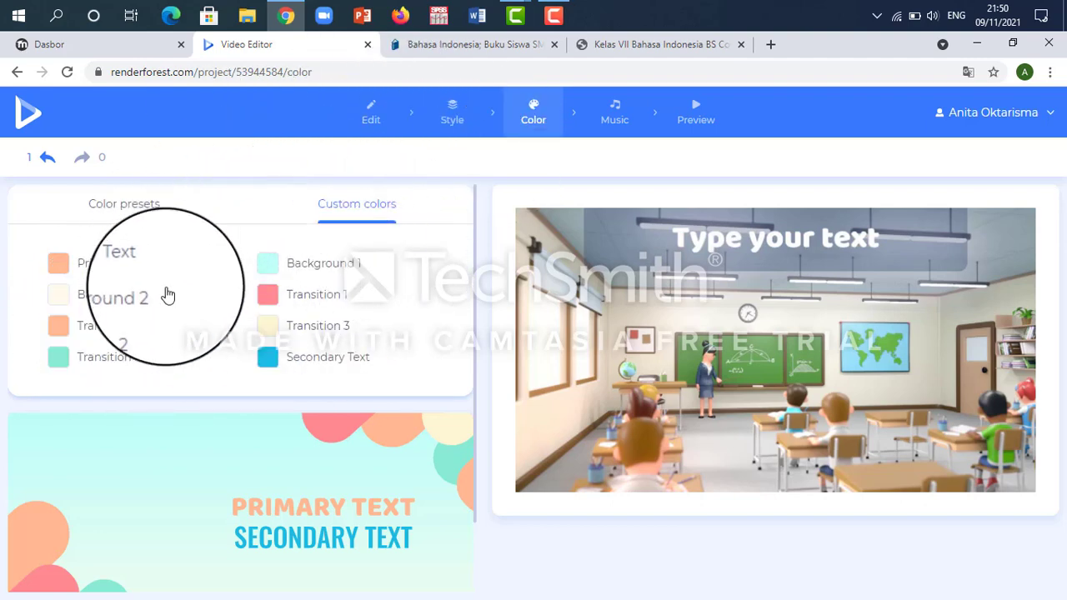
click(617, 125)
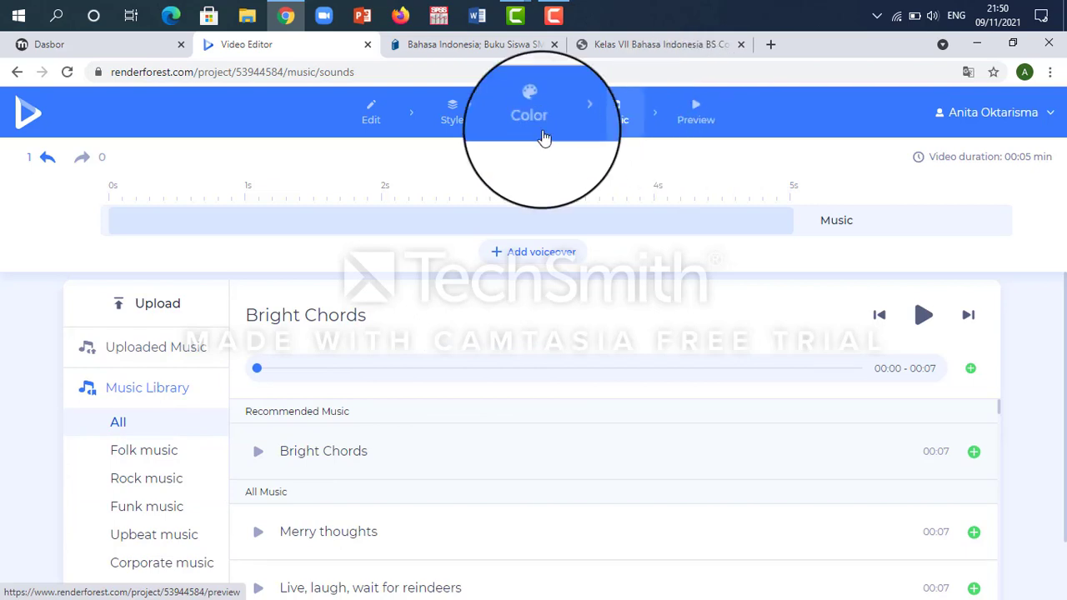
- Set the first scene's text to "Assalamualaikum wr.wb. Apa kabar anak-anak? semoga selalu sehat dan semangat untuk terus belajar"
click(364, 121)
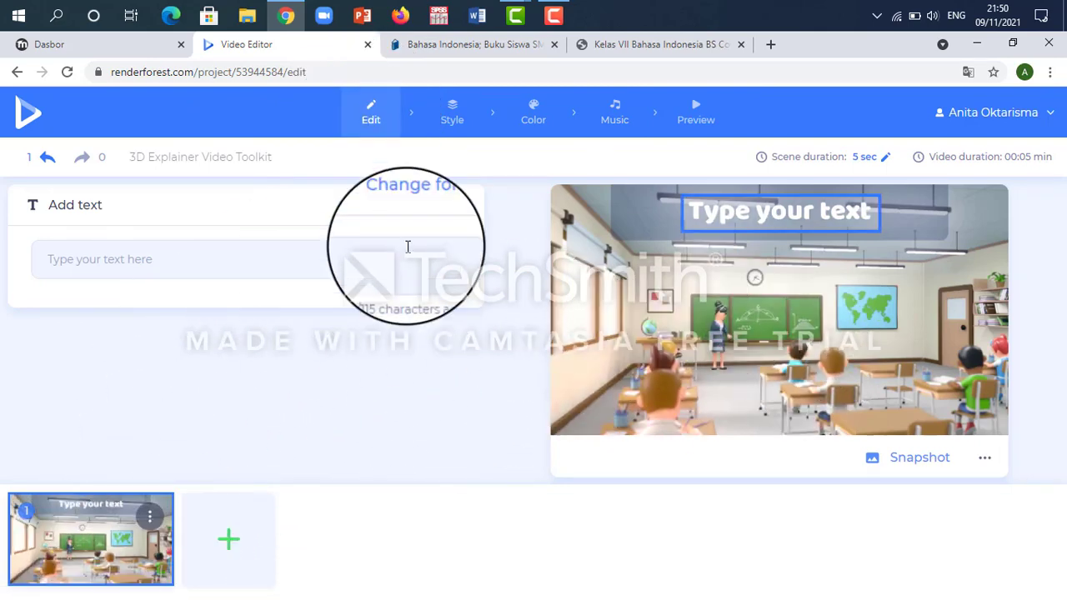
click(770, 227)
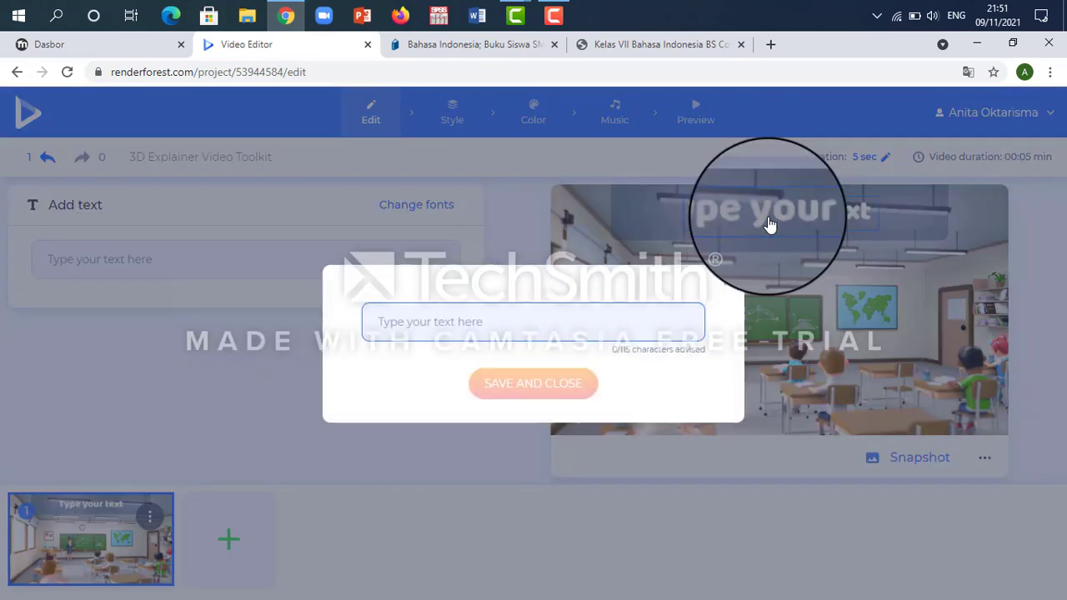
text(A)
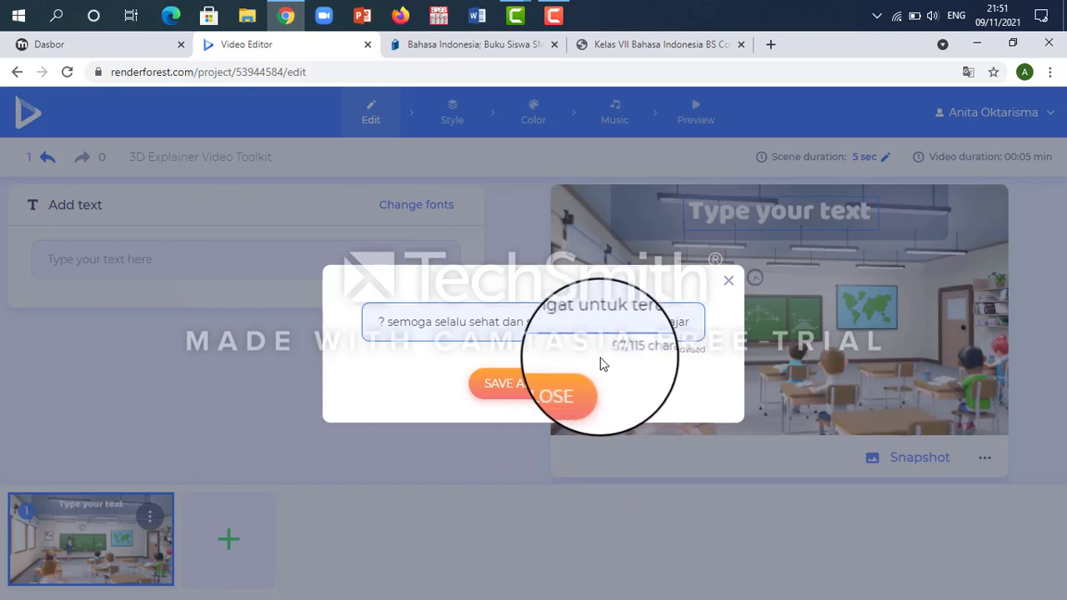
click(527, 389)
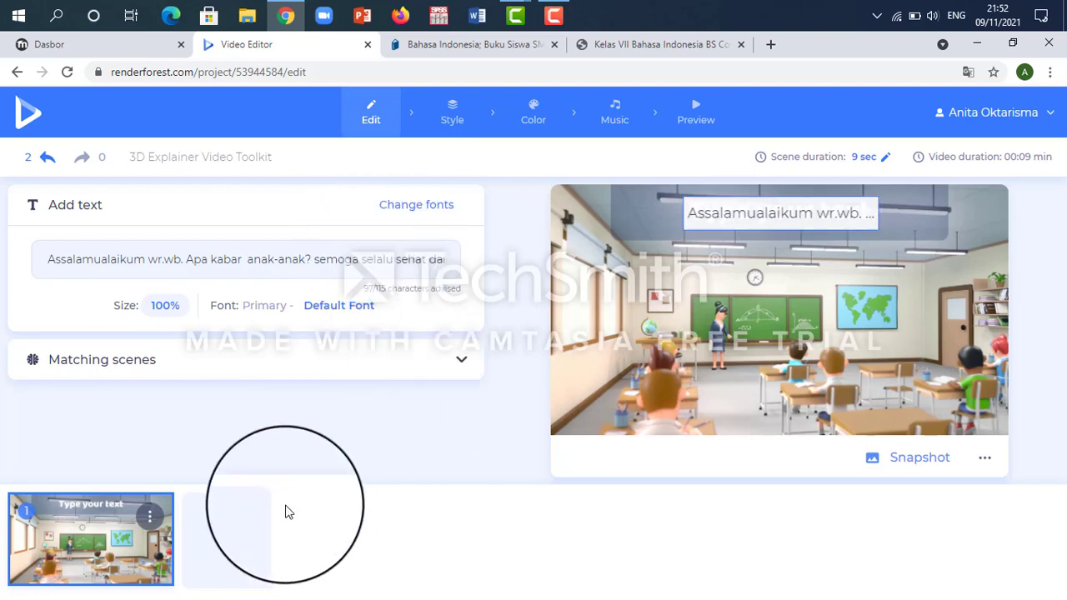
- Insert "Classroom scene with 1 text holder" from the Text Holders category as the second scene
click(230, 551)
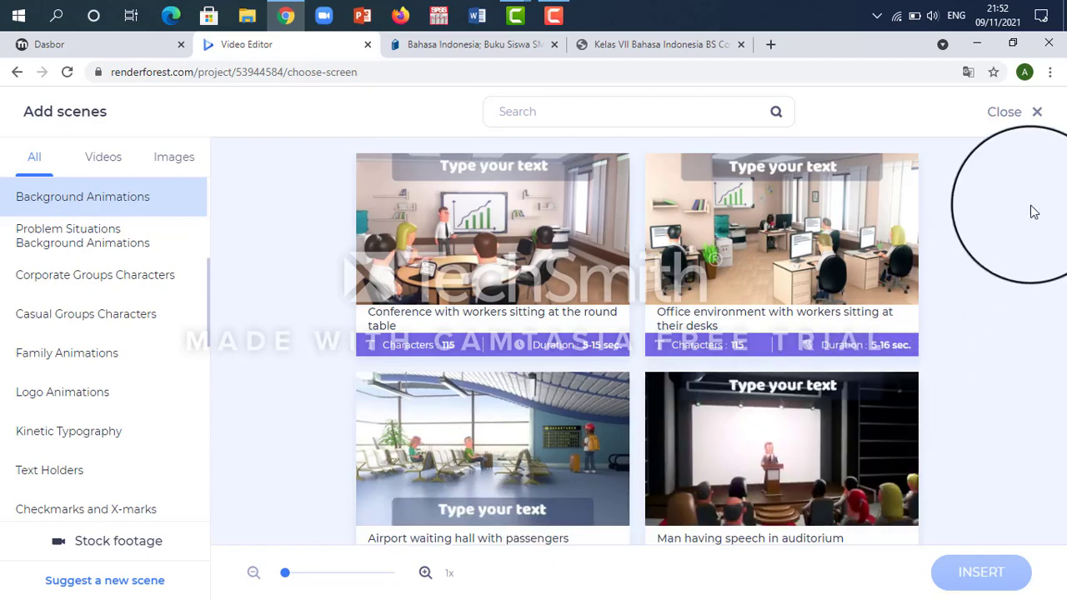
drag(1065, 156, 1048, 134)
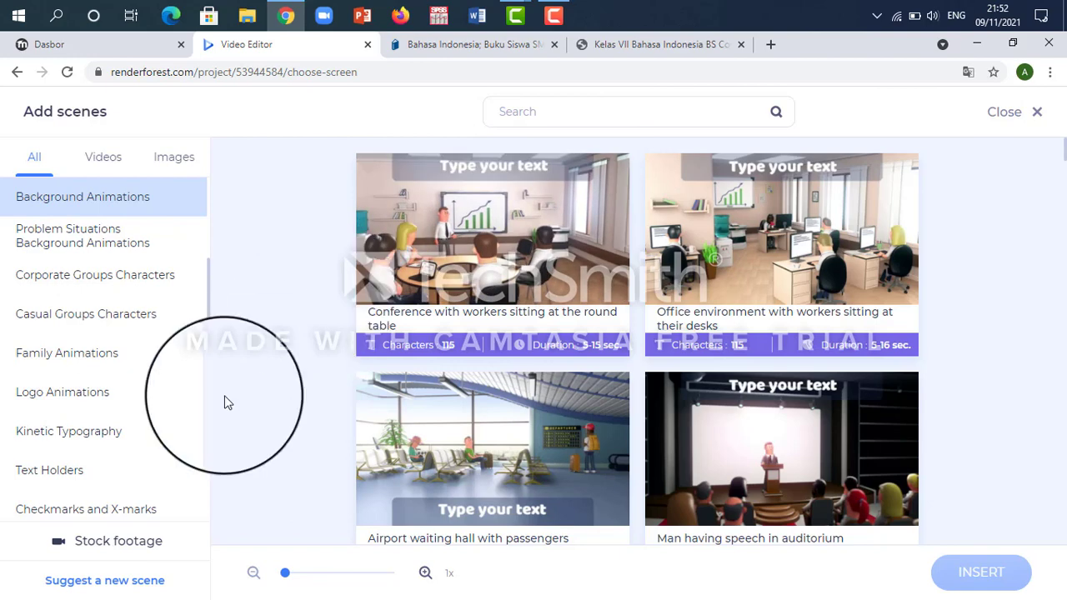
click(68, 482)
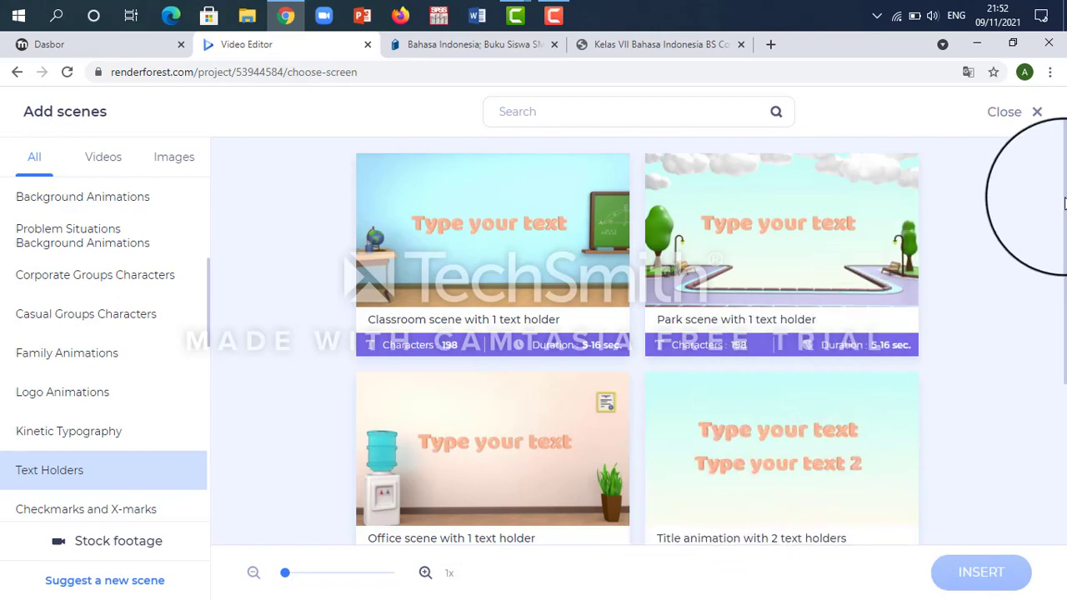
drag(1064, 203, 1064, 364)
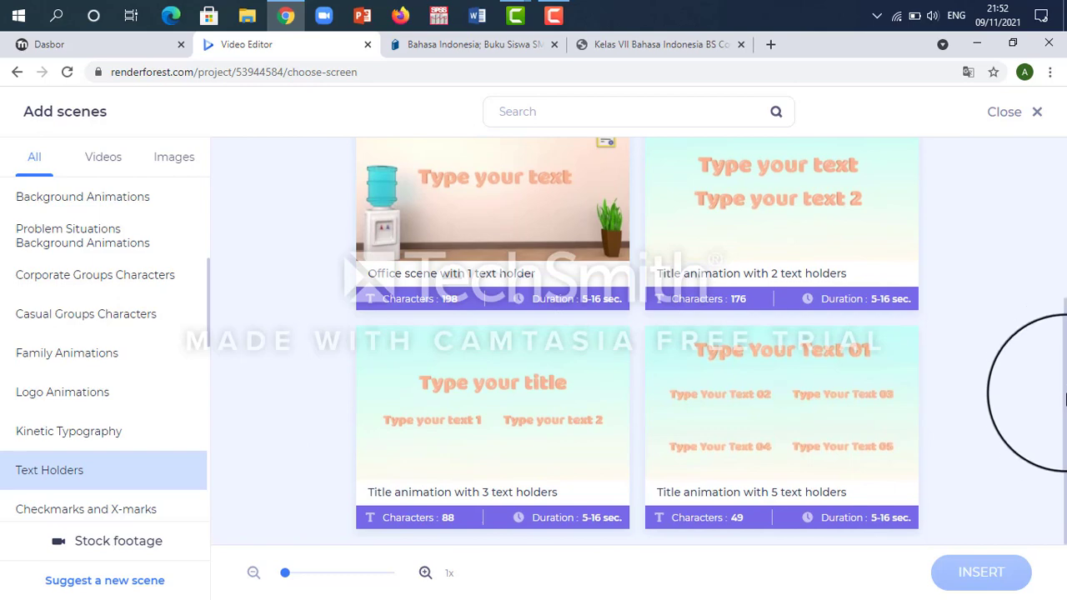
drag(1065, 400, 1051, 180)
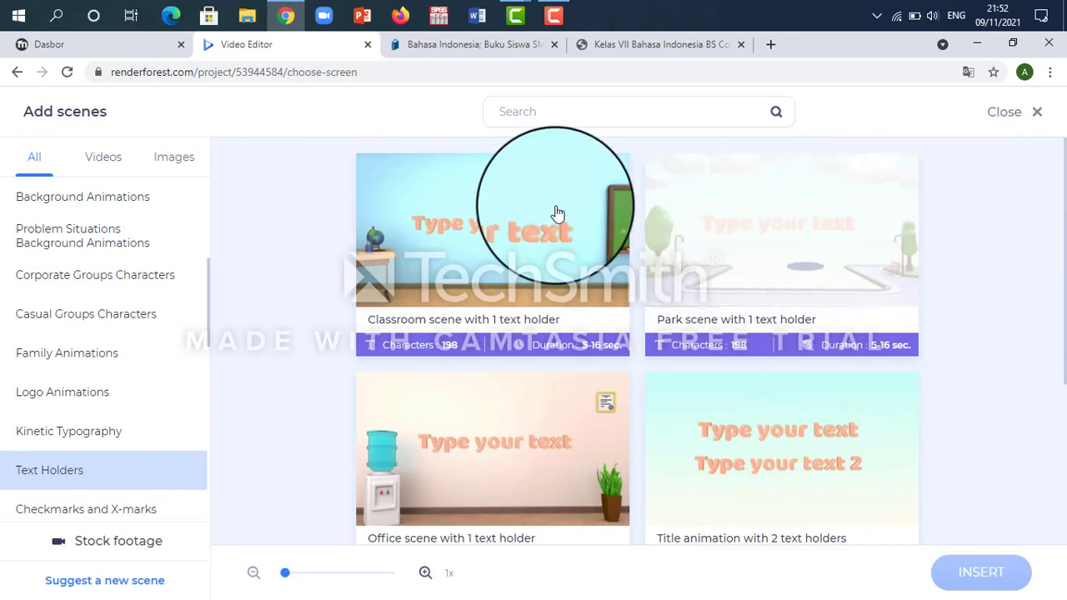
click(515, 232)
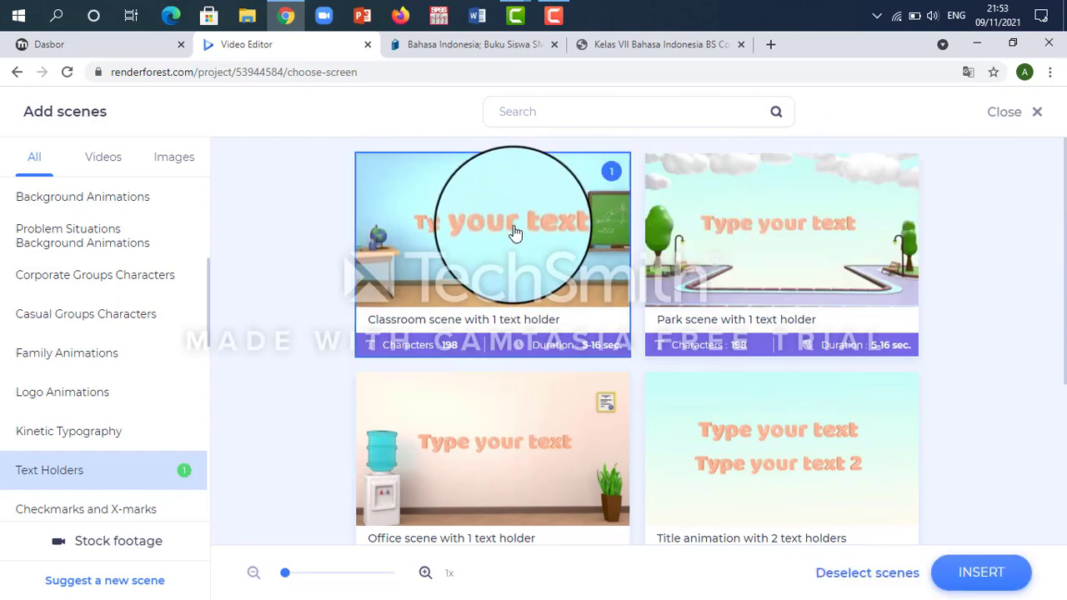
click(980, 575)
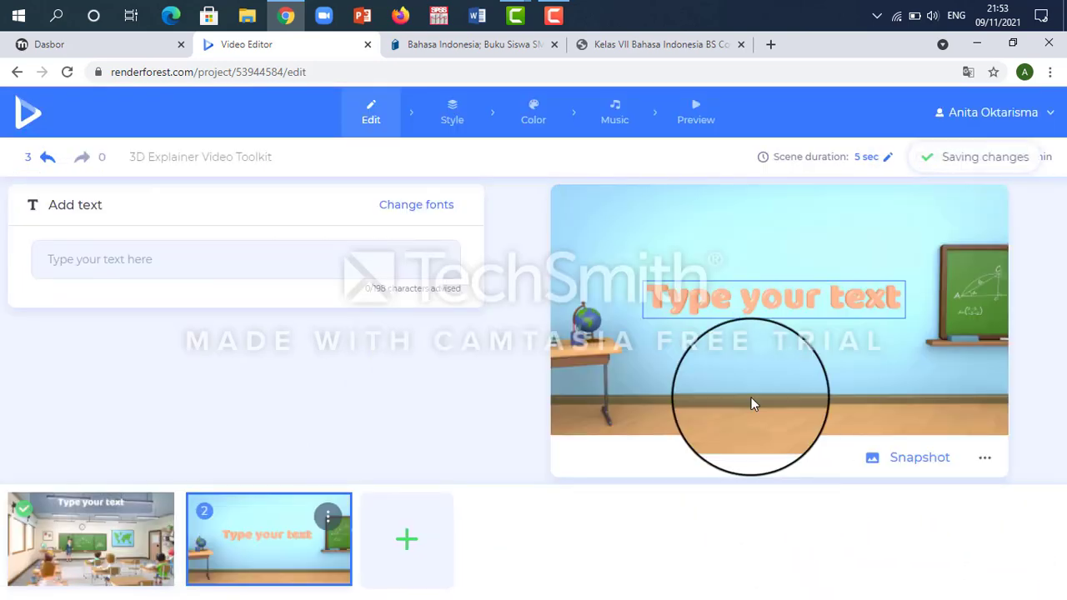
- Dismiss the second scene's text entry without adding text and delete that scene from the project
click(703, 306)
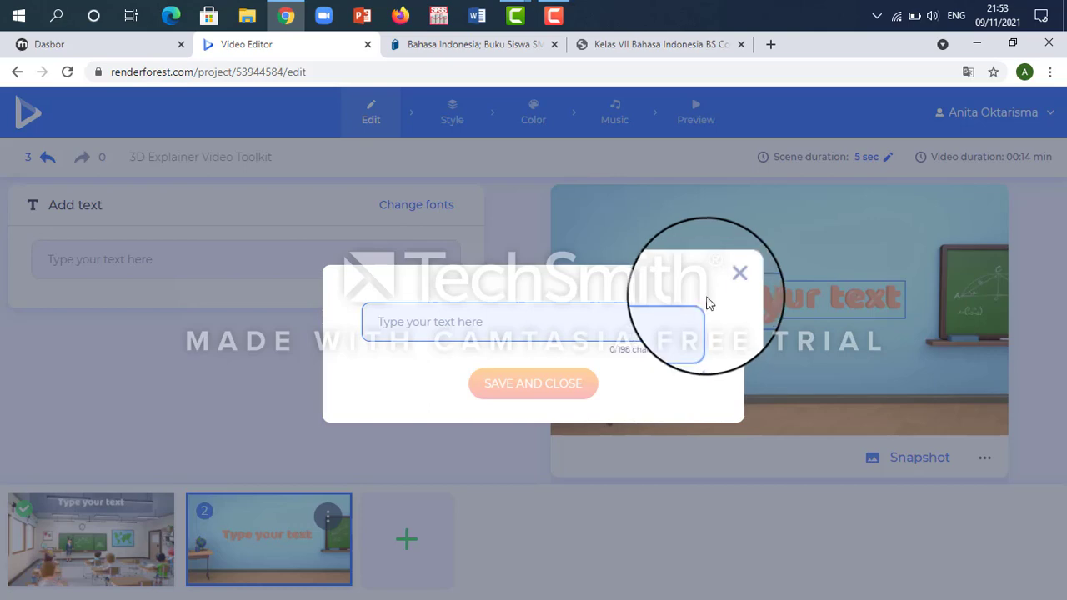
click(737, 274)
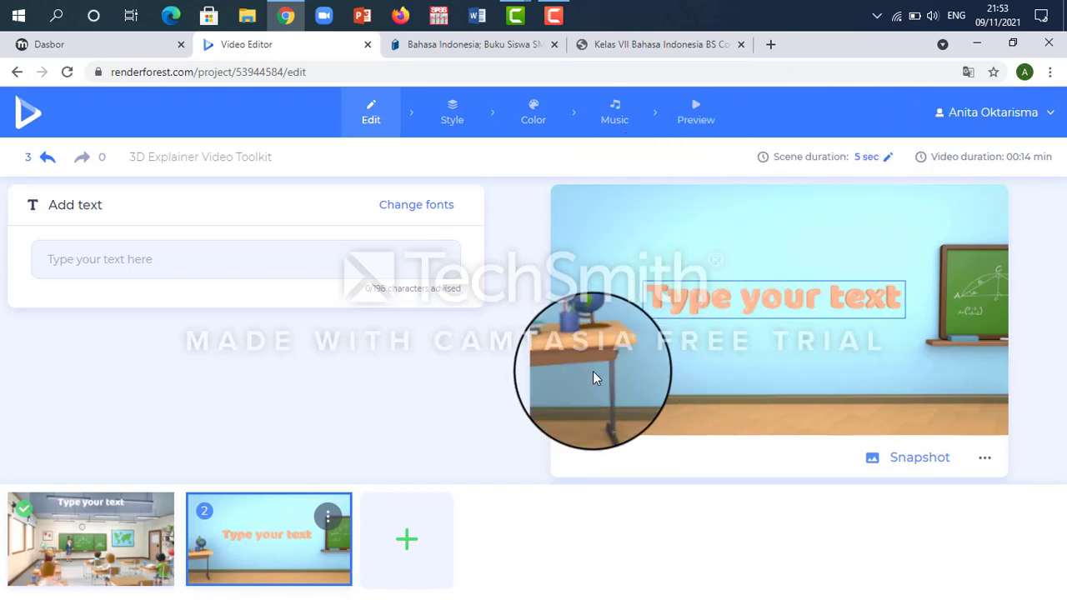
click(315, 519)
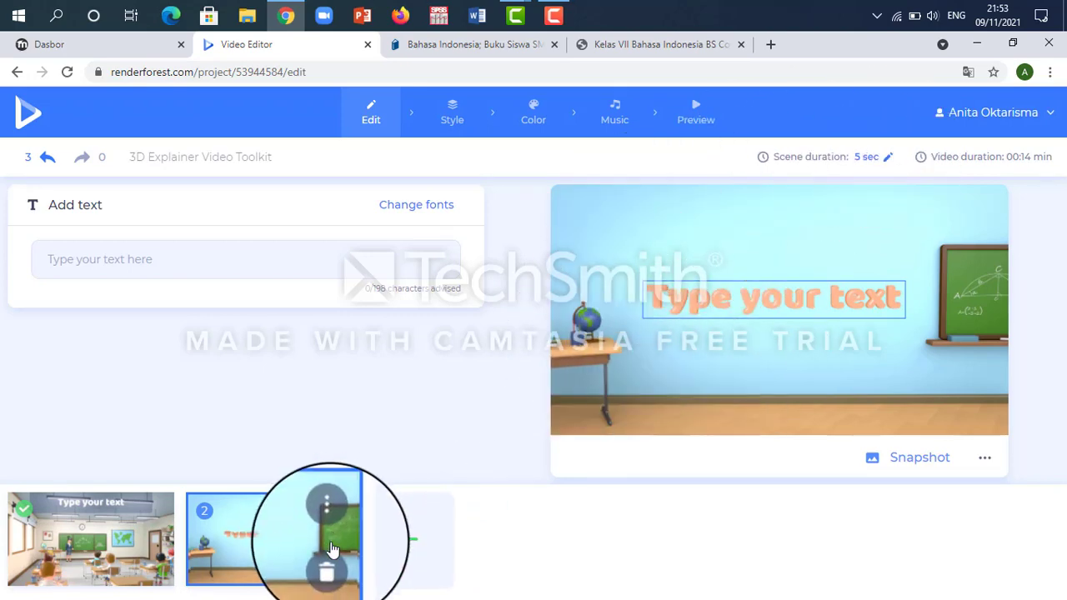
click(325, 563)
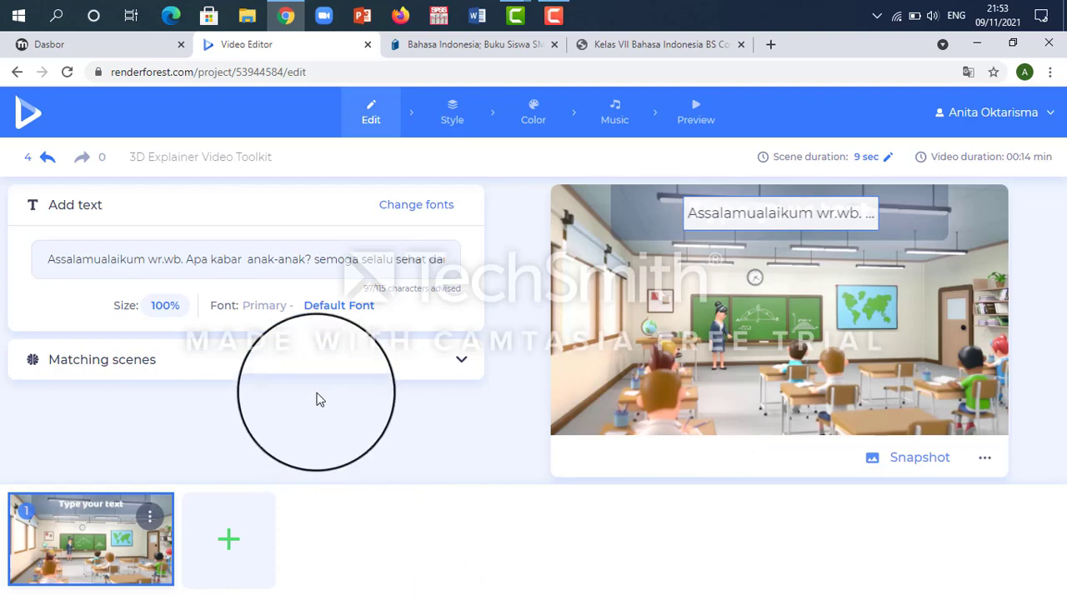
- Try "Title animation with 5 text holders" from the Text Holders category as the second scene, then return to the scene library
click(230, 538)
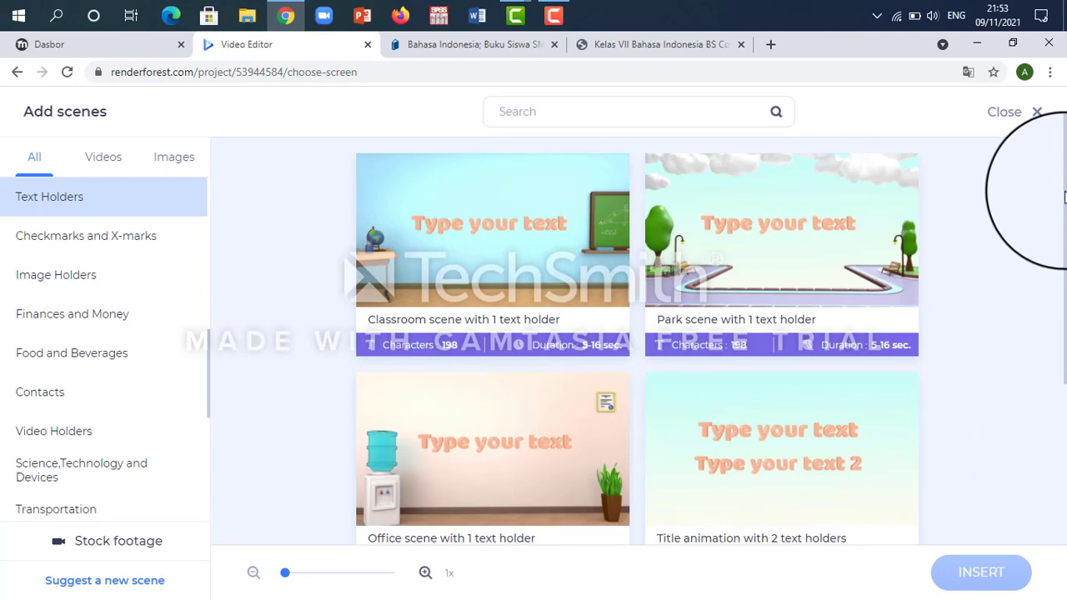
drag(1065, 196, 1064, 379)
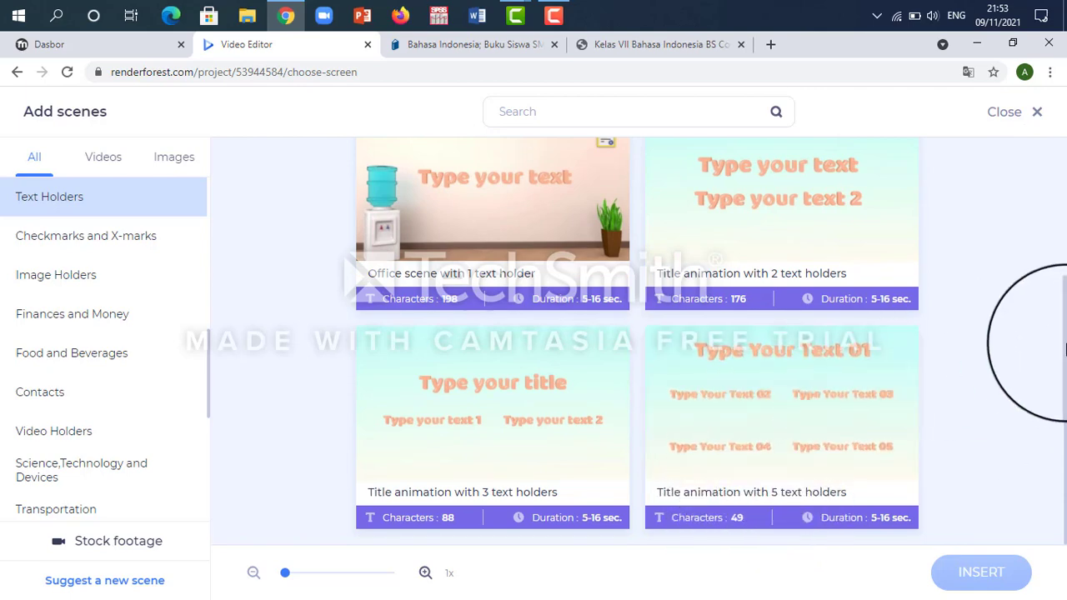
drag(1064, 346, 1064, 367)
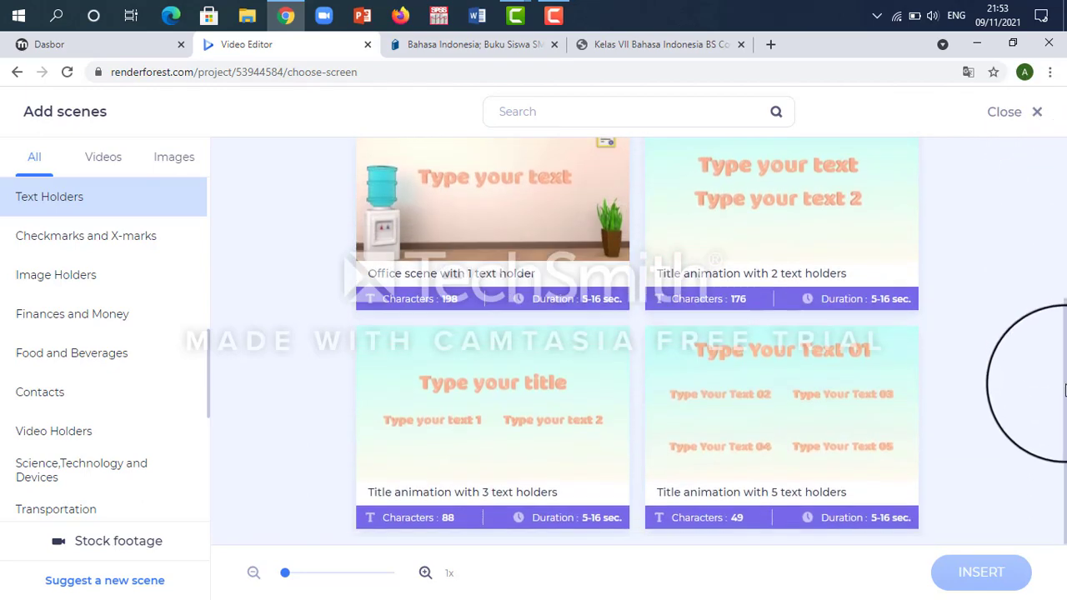
click(856, 385)
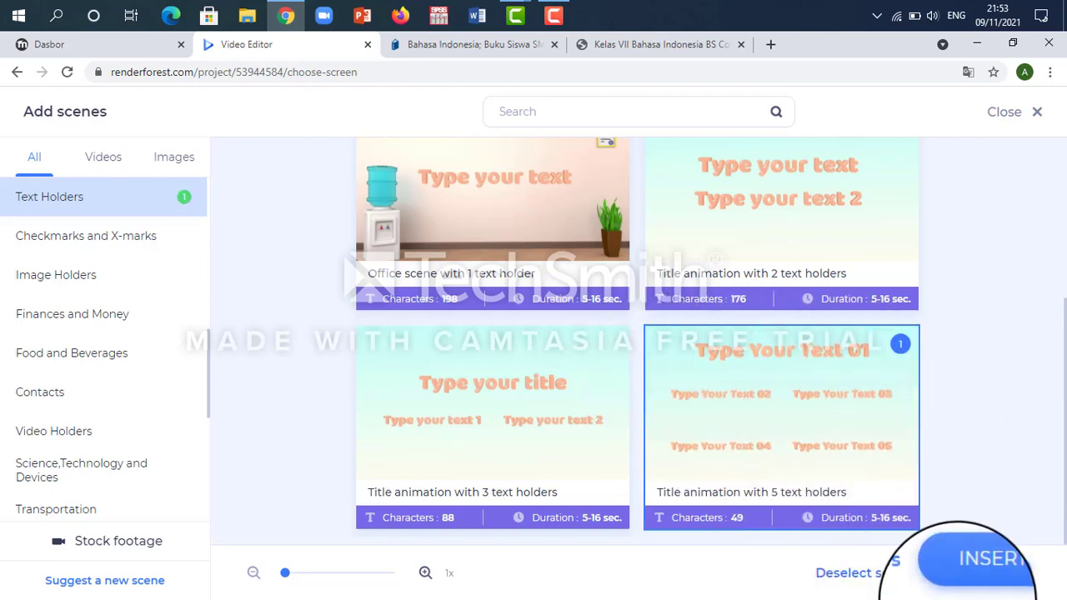
click(980, 575)
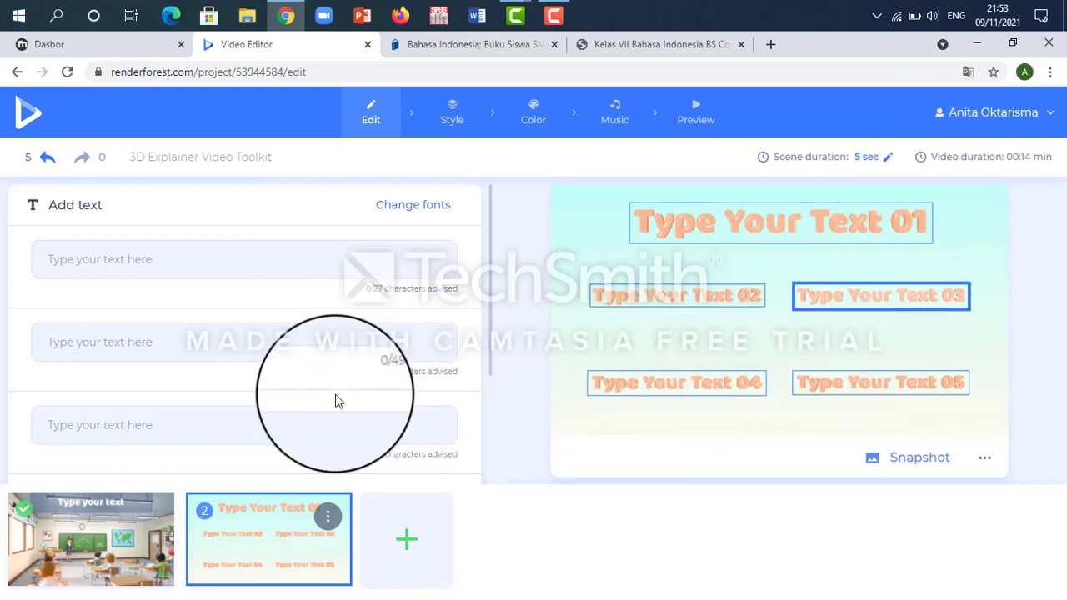
click(16, 72)
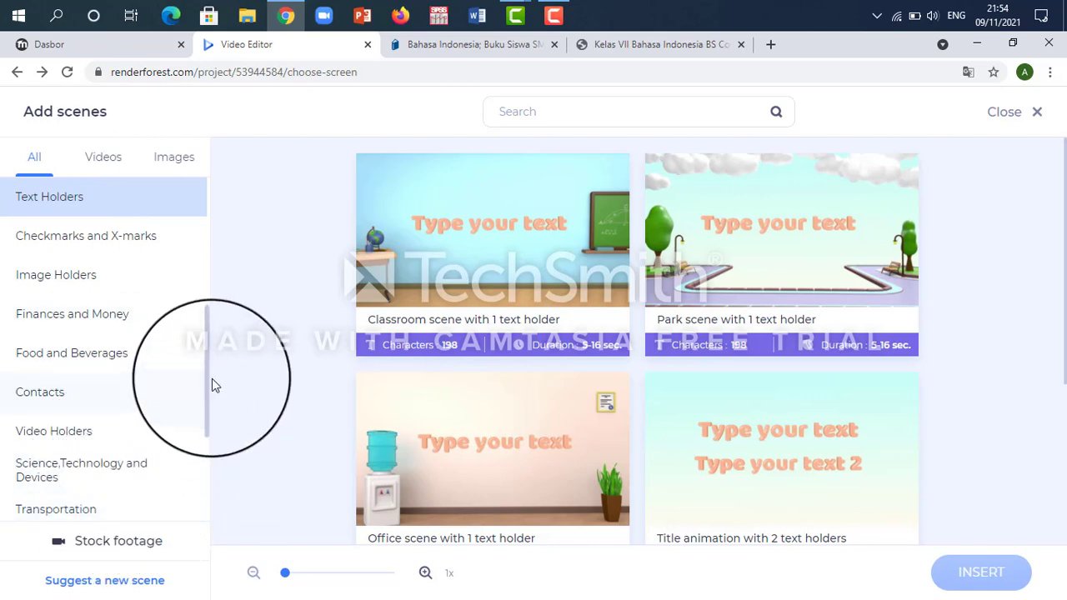
drag(208, 373, 197, 321)
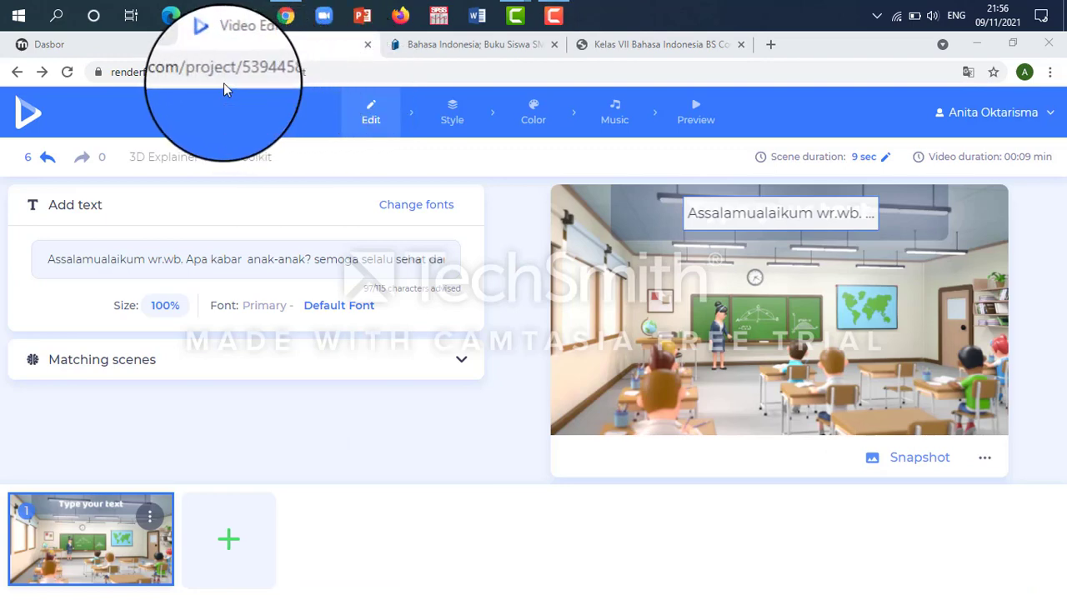
- Insert the "Website, Email, Phone, Address contact forms" scene from the Contacts category as the second scene
click(231, 543)
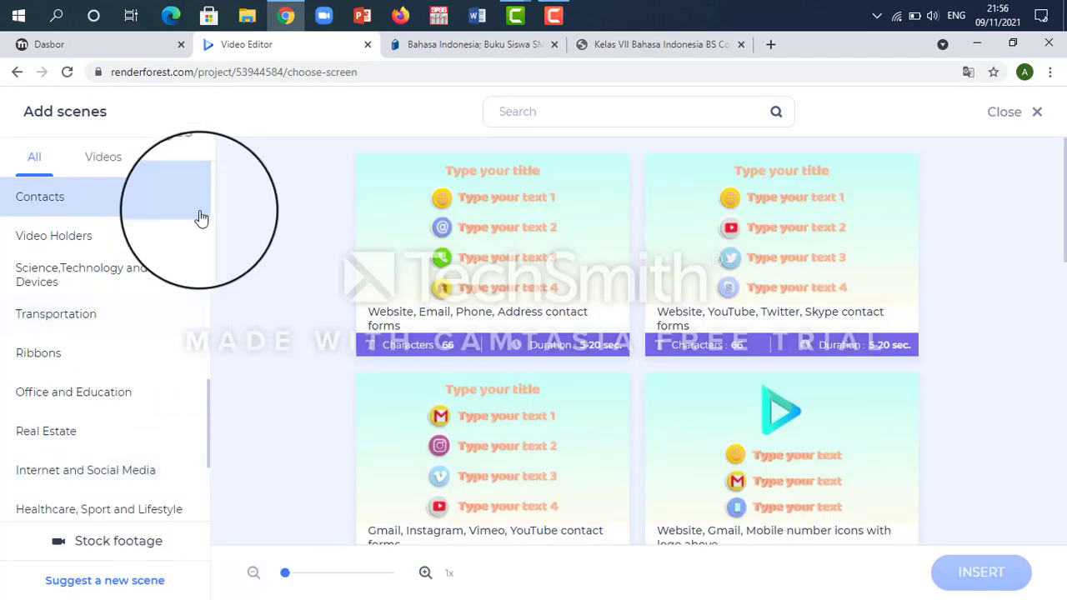
click(206, 392)
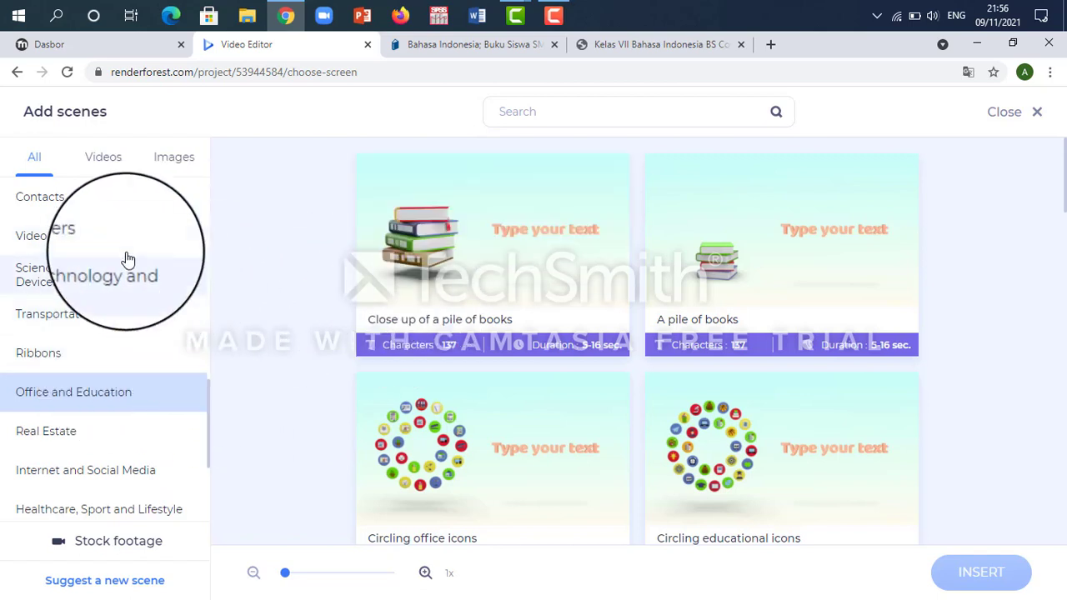
click(93, 200)
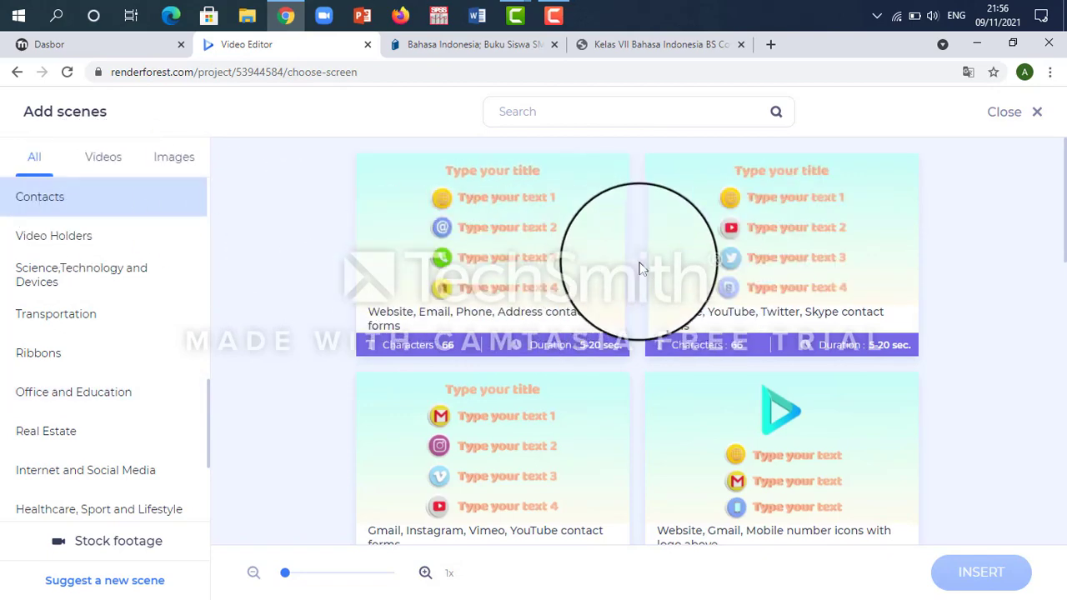
click(565, 261)
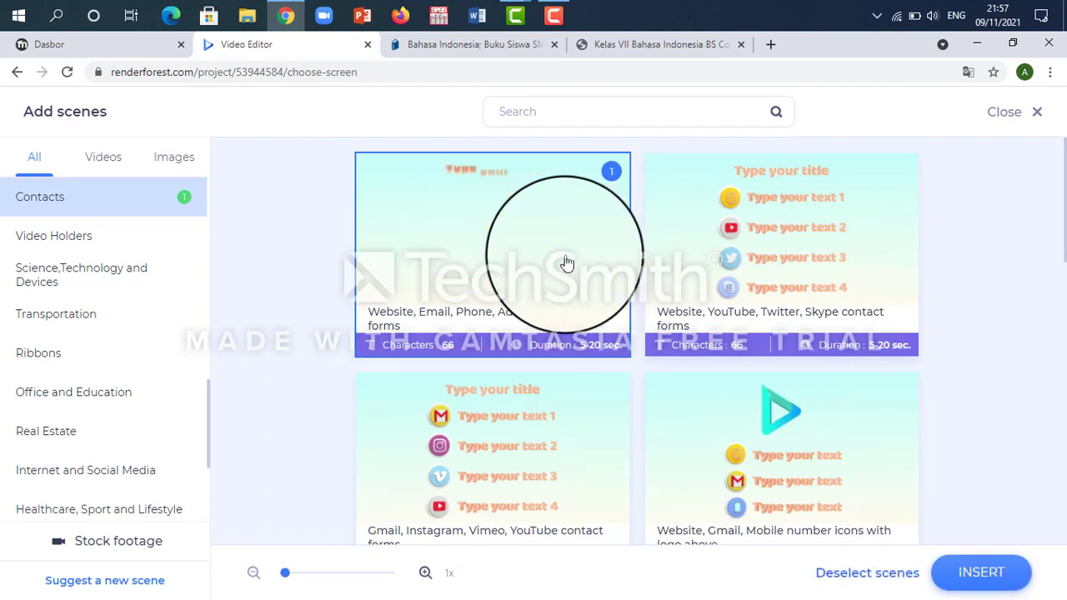
click(1001, 584)
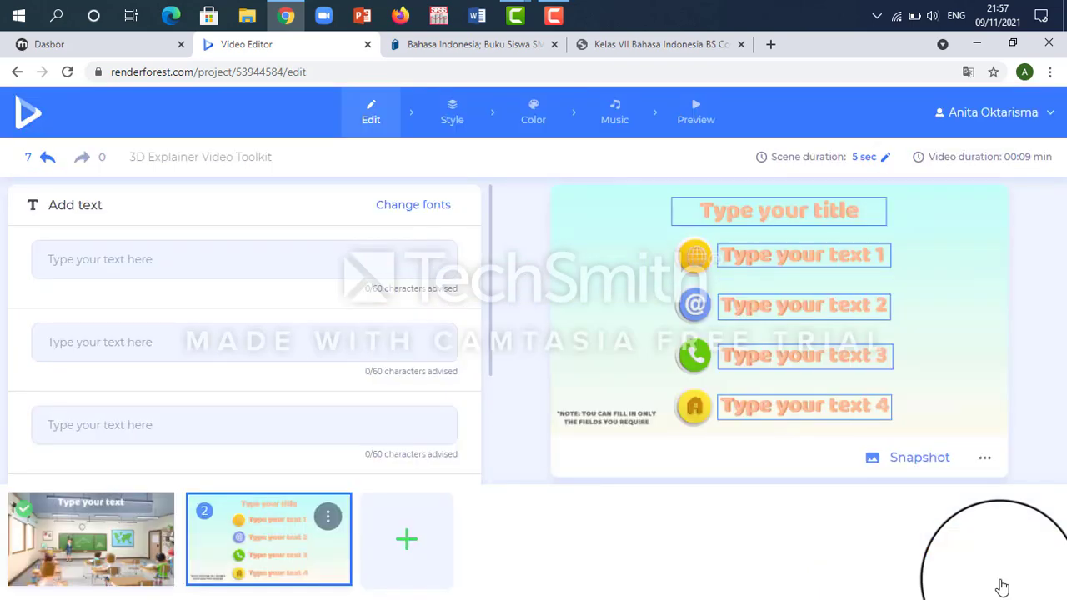
- Set the second scene's title to "Perhatikan !" and its first text line to "Anak kucing turun sepuluh"
click(733, 218)
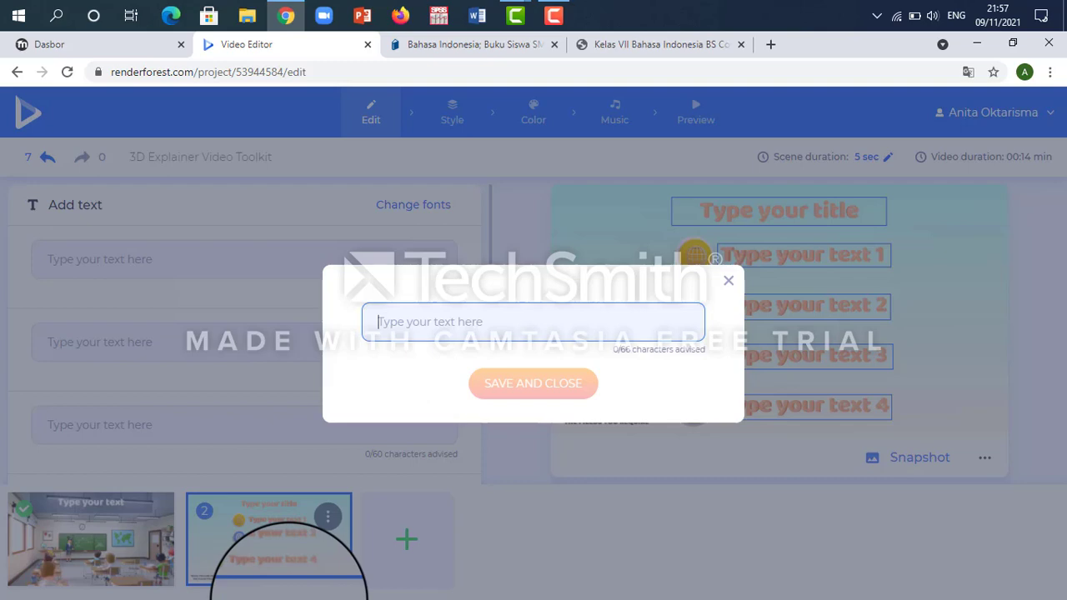
text(Perhatikan !)
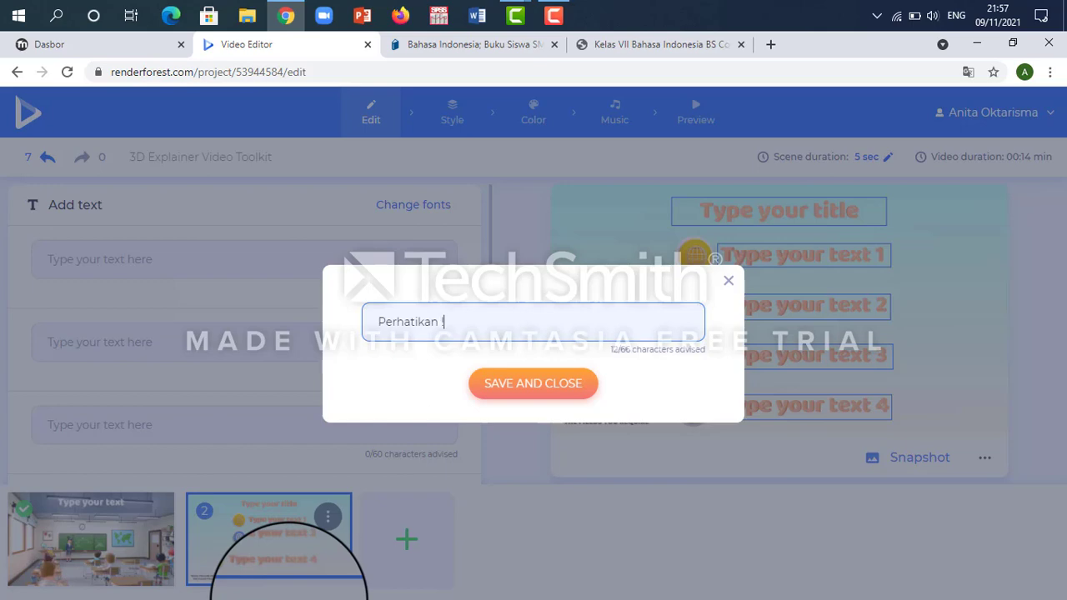
click(517, 385)
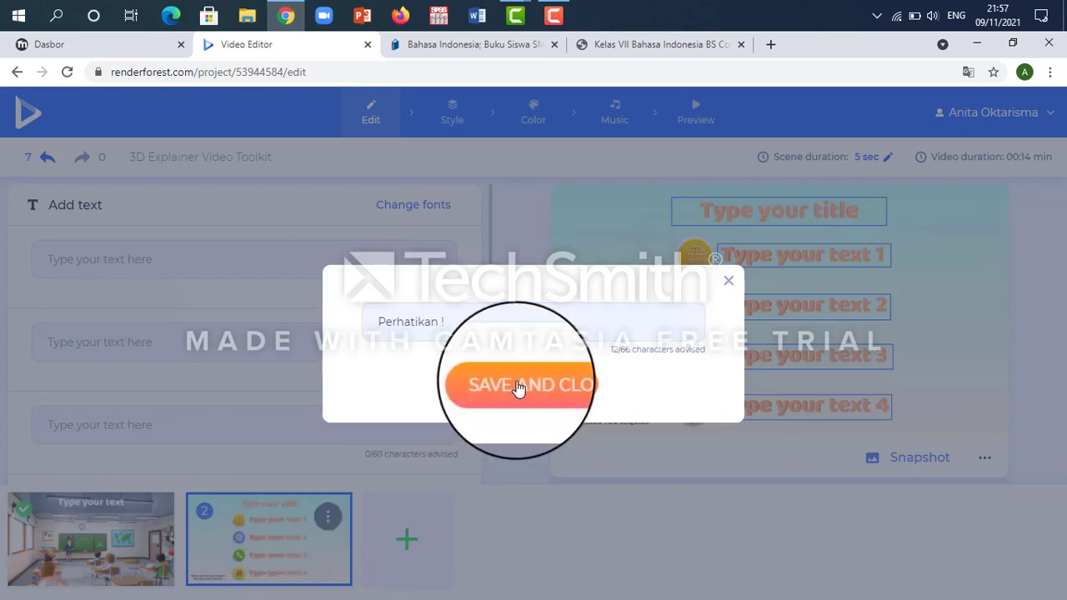
click(739, 262)
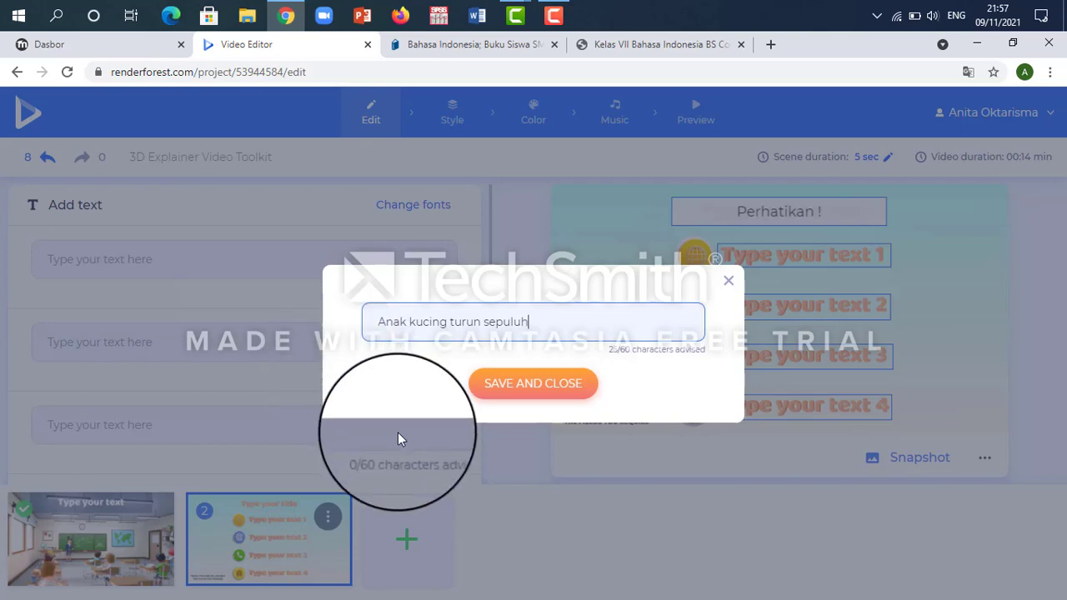
click(494, 385)
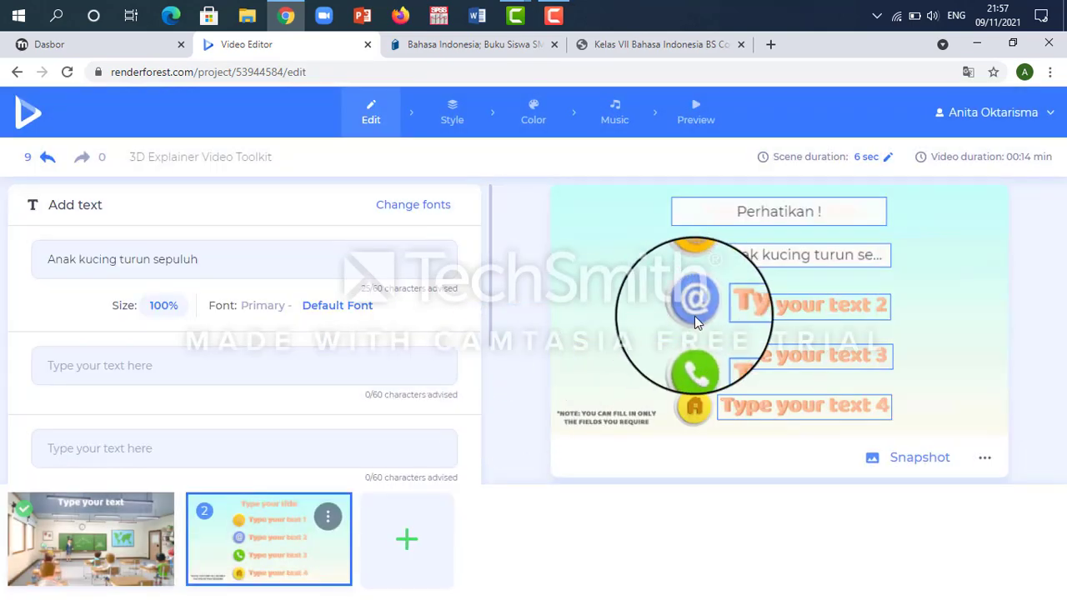
- Set the second scene's second text line to "Mati satu tinggal sembilan" and its third to "Tuntutlah ilmu dengan sungguh-sungguh"
right_click(730, 314)
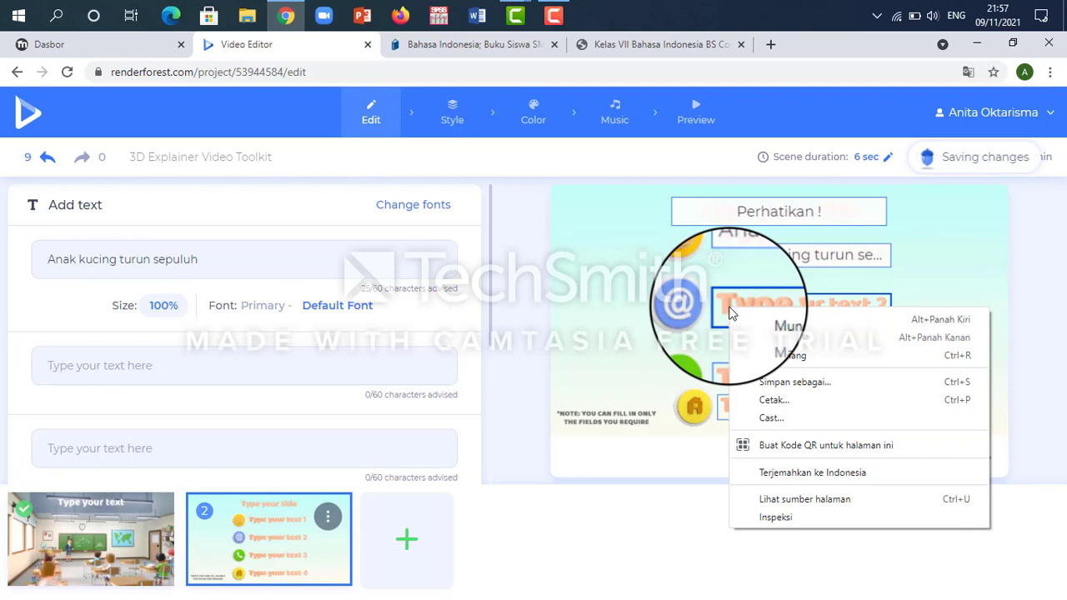
click(730, 314)
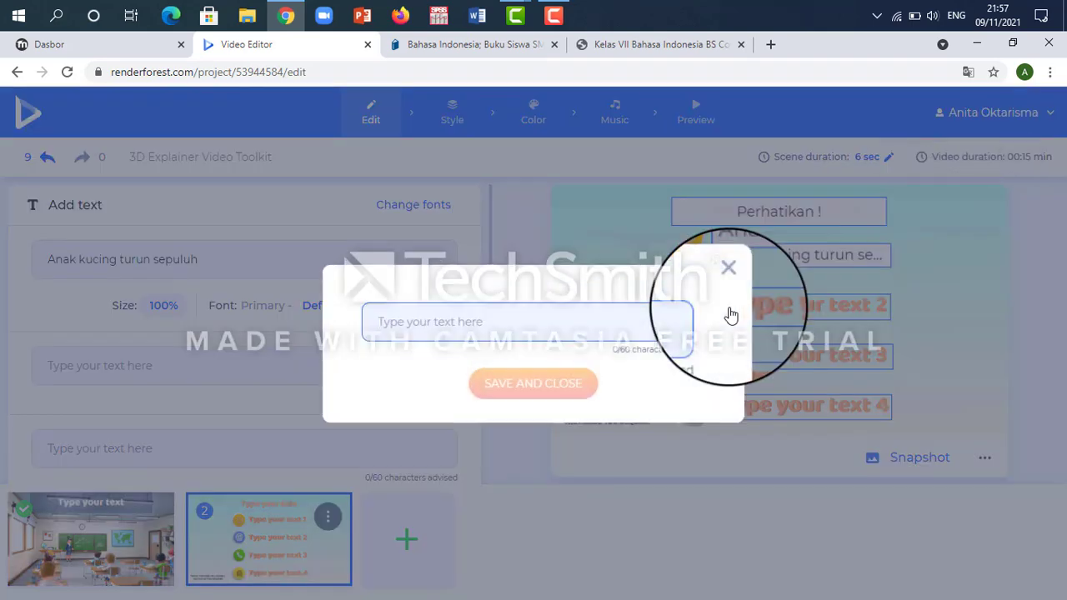
text(Mati satu tinggal sembilan)
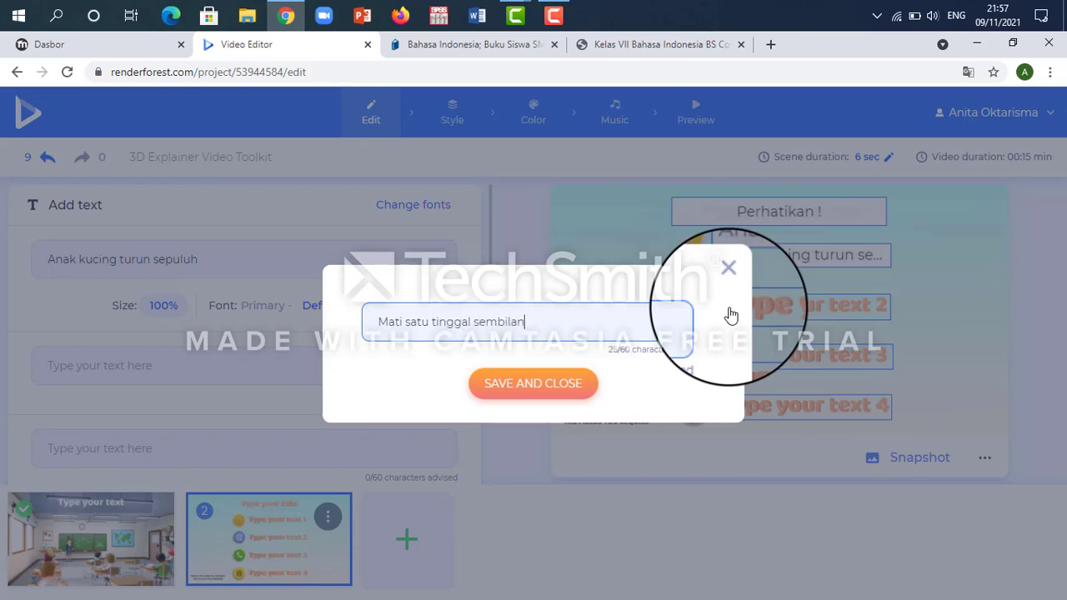
click(555, 383)
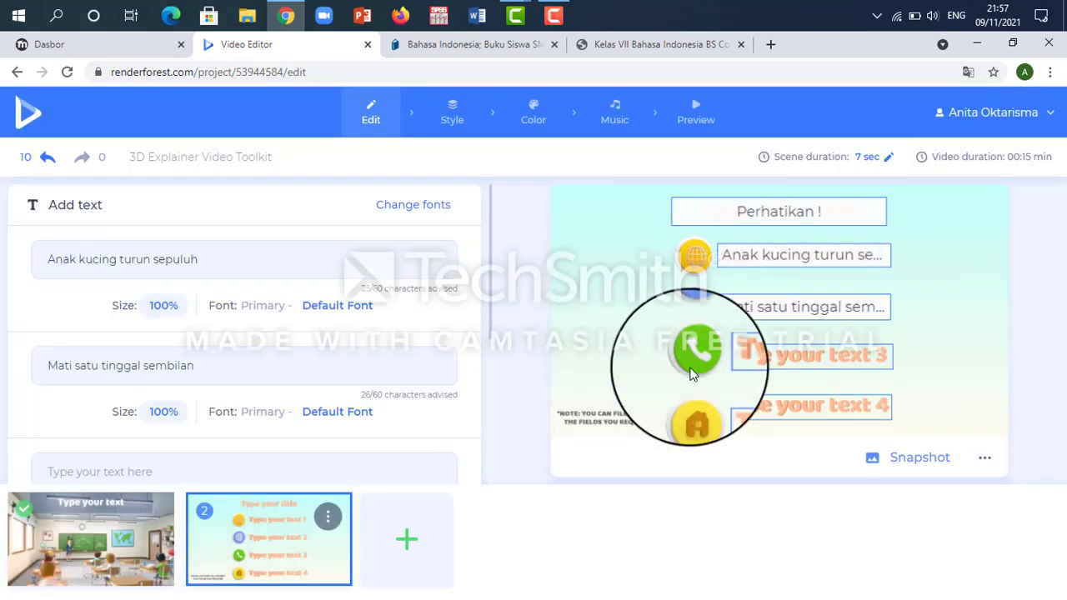
click(828, 362)
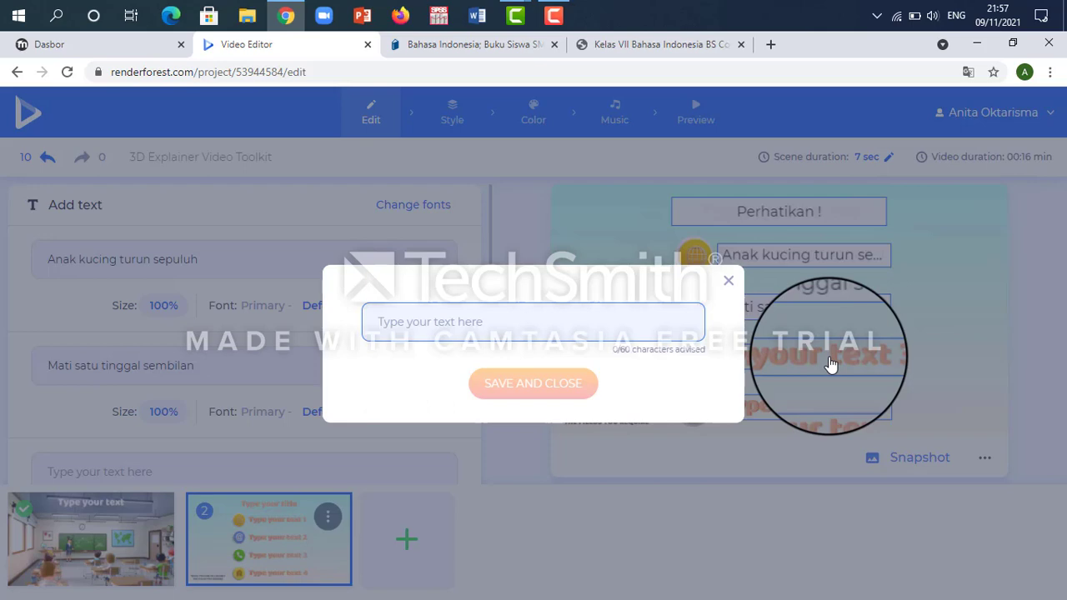
text(Tuntutlah ilmu dengan su)
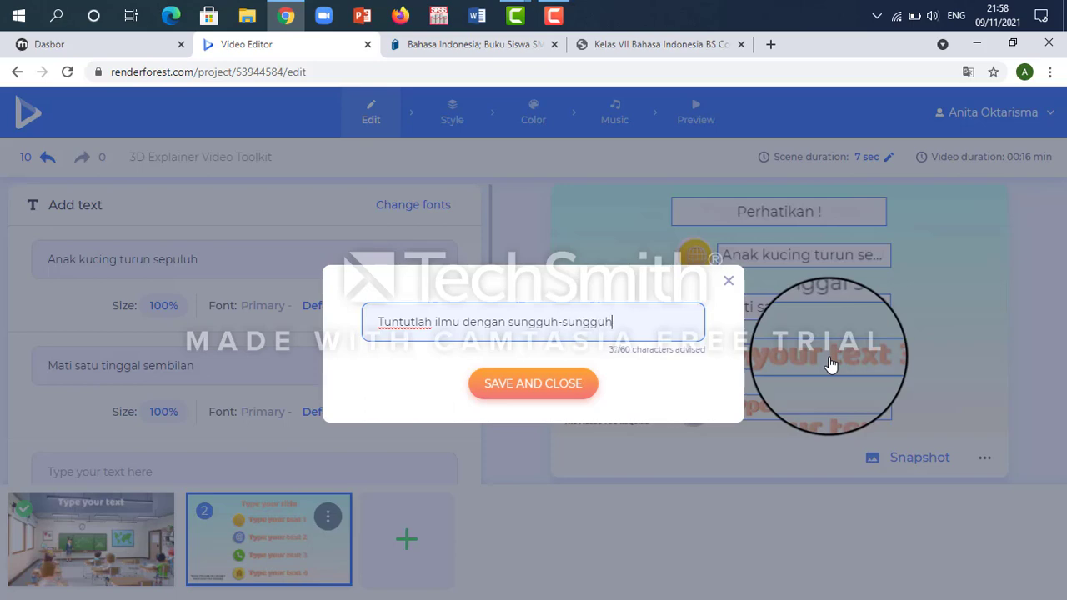
click(569, 389)
- Set the second scene's fourth text line to "Agar tercapai semua keinginan" and save it
click(740, 415)
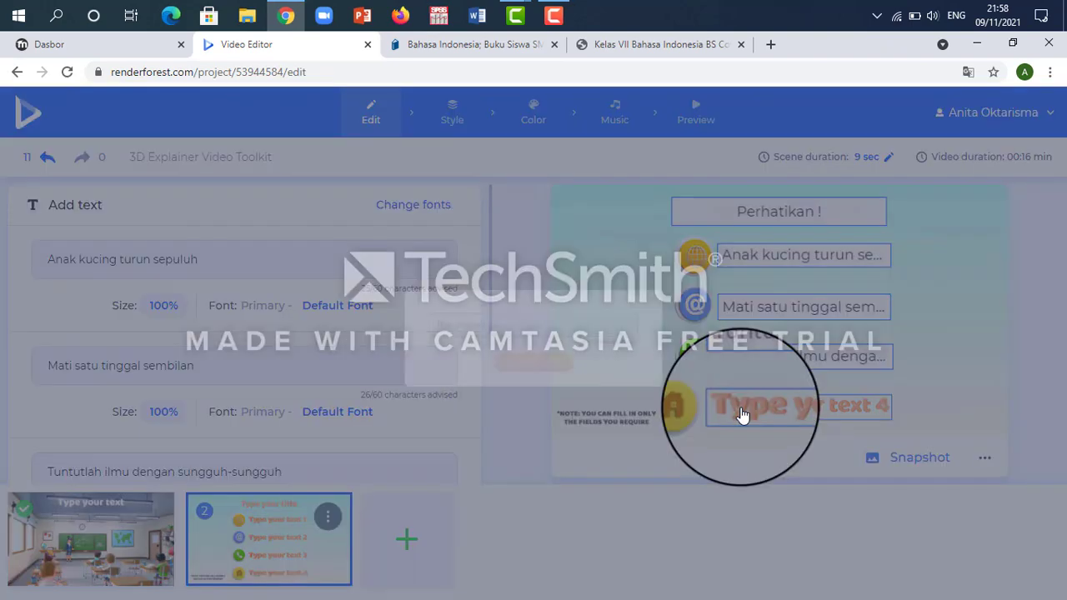
text(a)
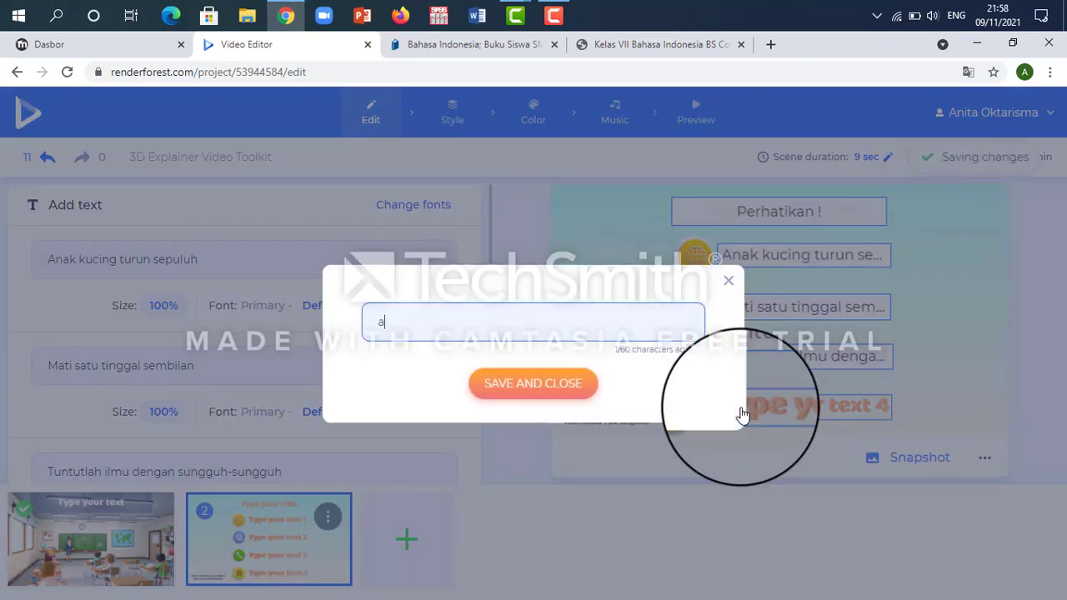
key(BackSpace)
text(Agar tercapai semua keinginan)
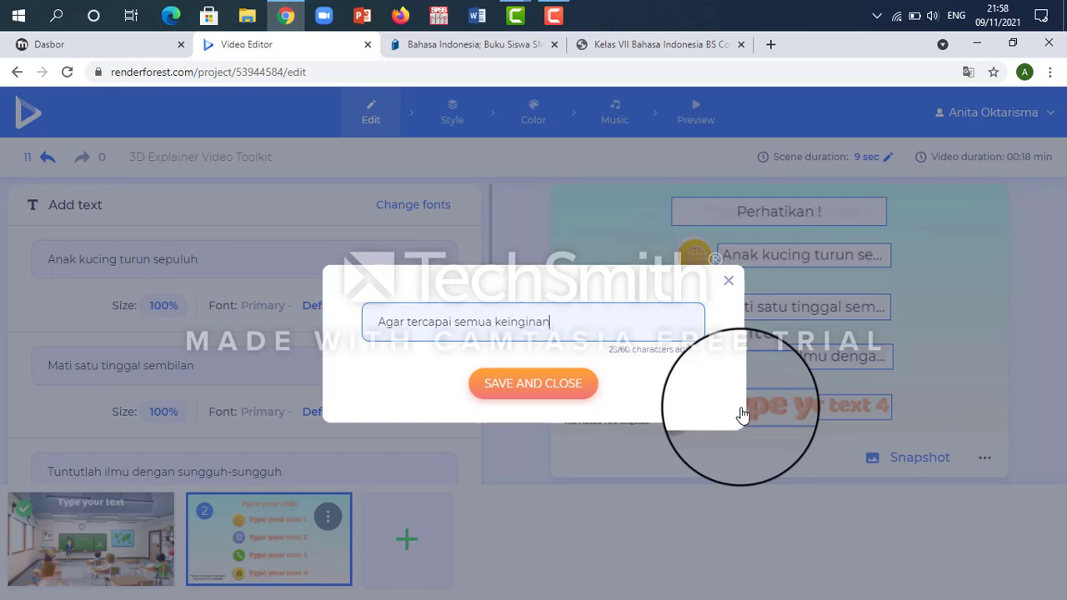
click(514, 389)
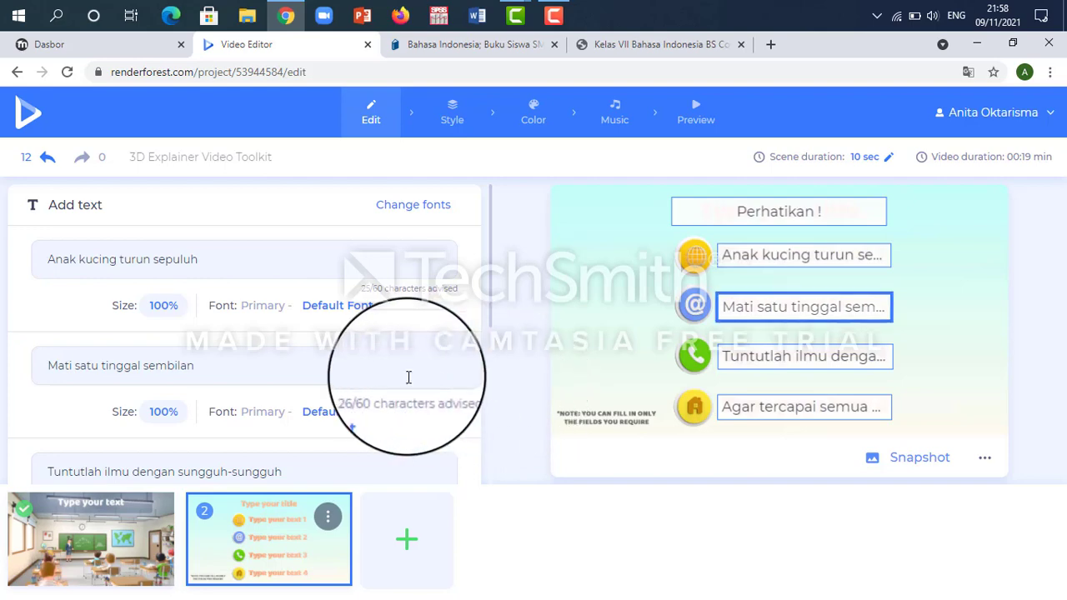
- Insert the "Text pinned on the board / 2 text holders" scene from the Office and Education category as the third scene
click(408, 542)
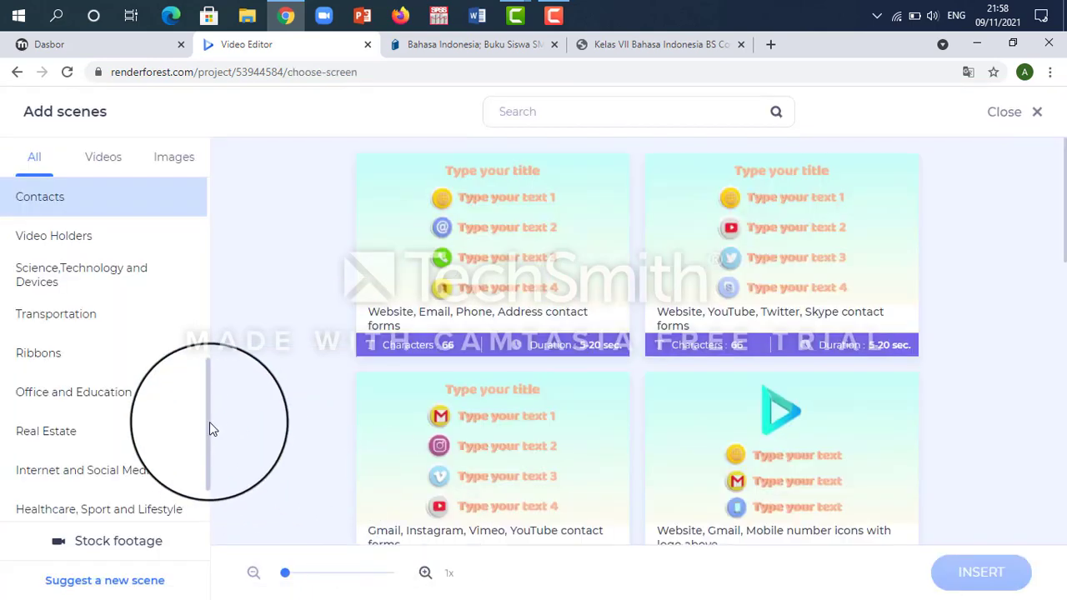
click(68, 369)
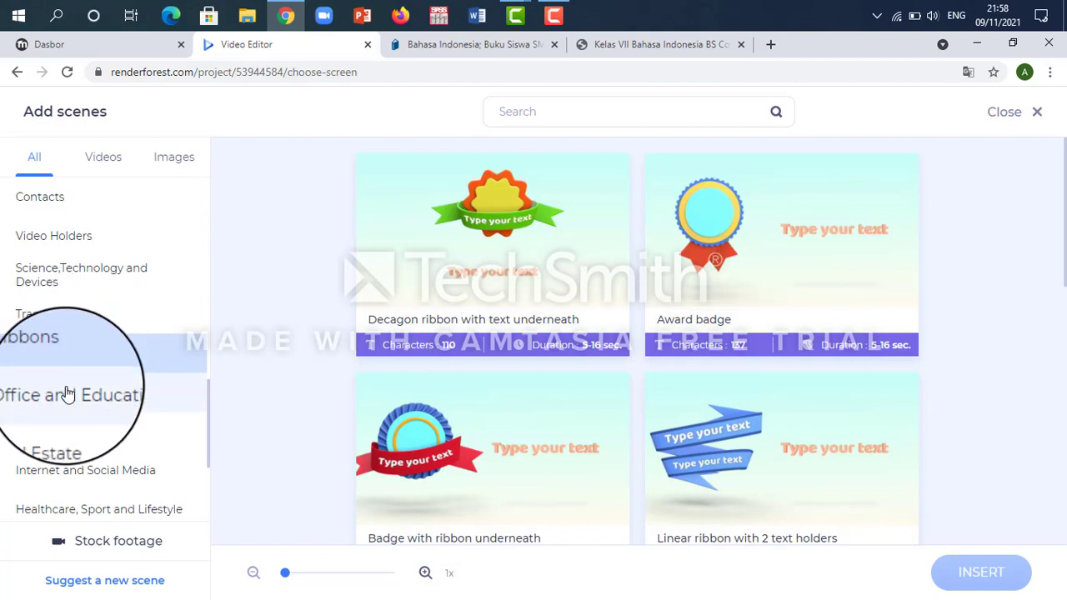
click(91, 317)
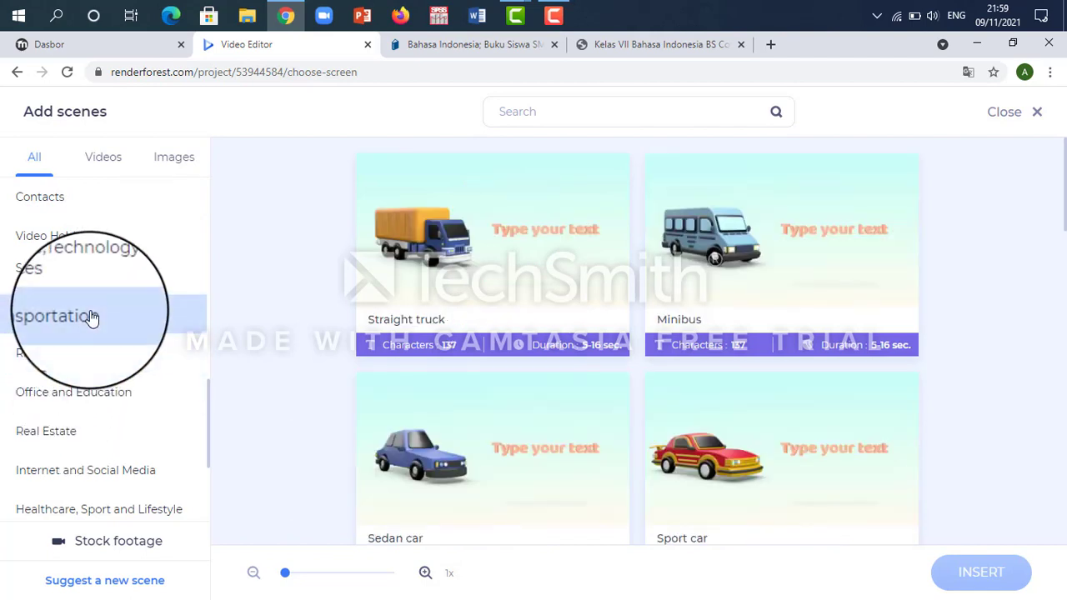
click(96, 284)
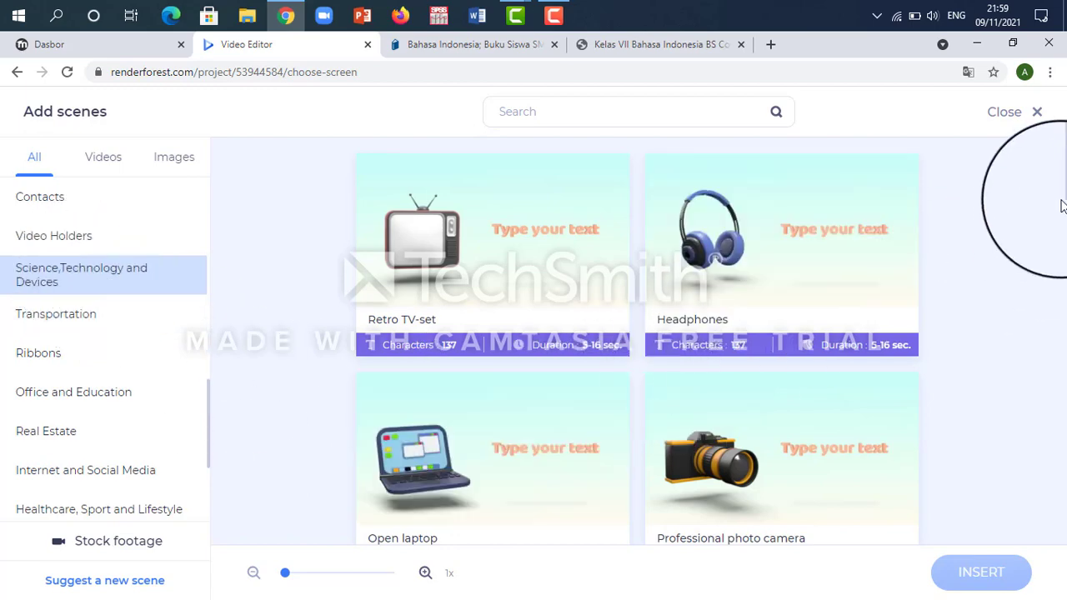
drag(1066, 192, 1057, 135)
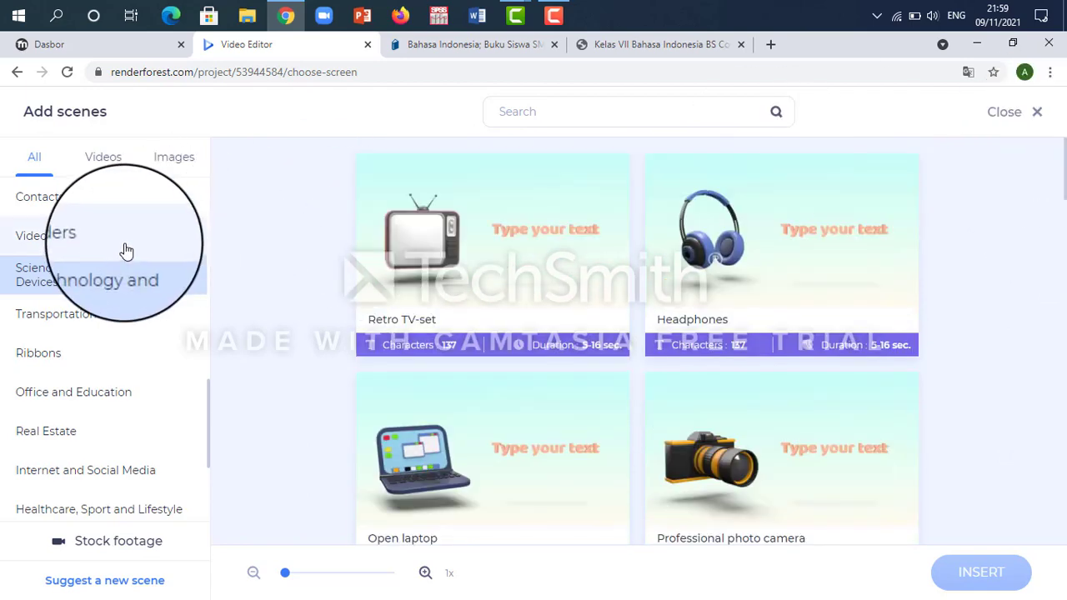
click(71, 362)
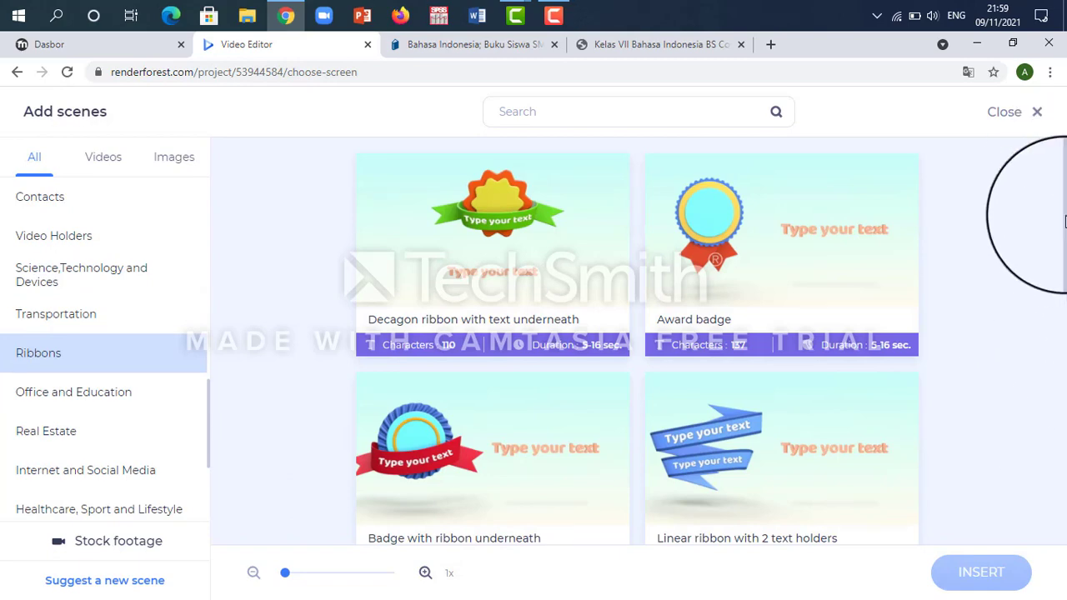
drag(1064, 217, 1064, 516)
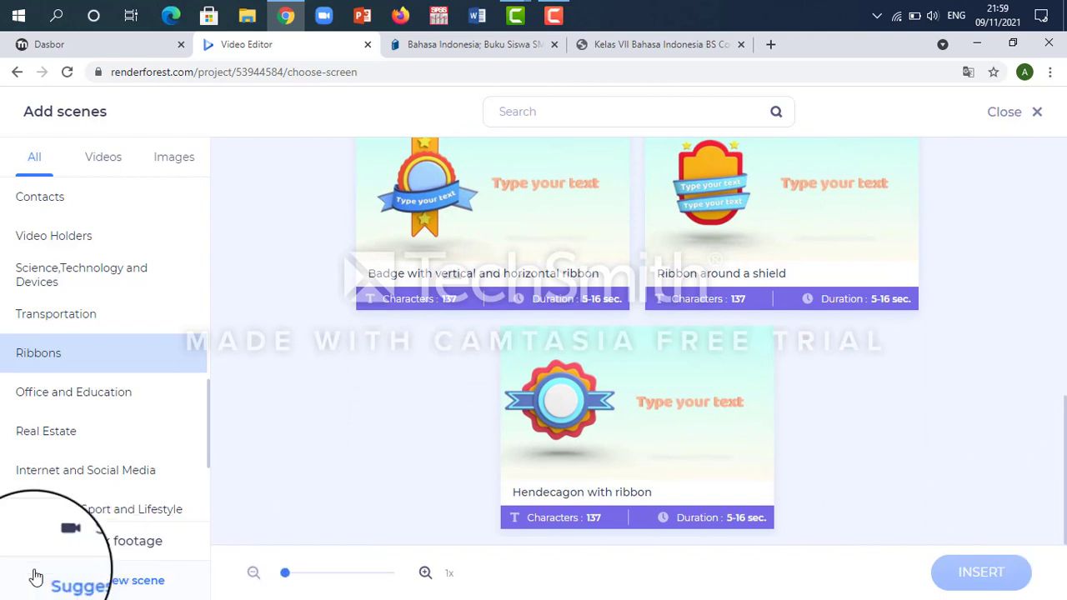
click(63, 401)
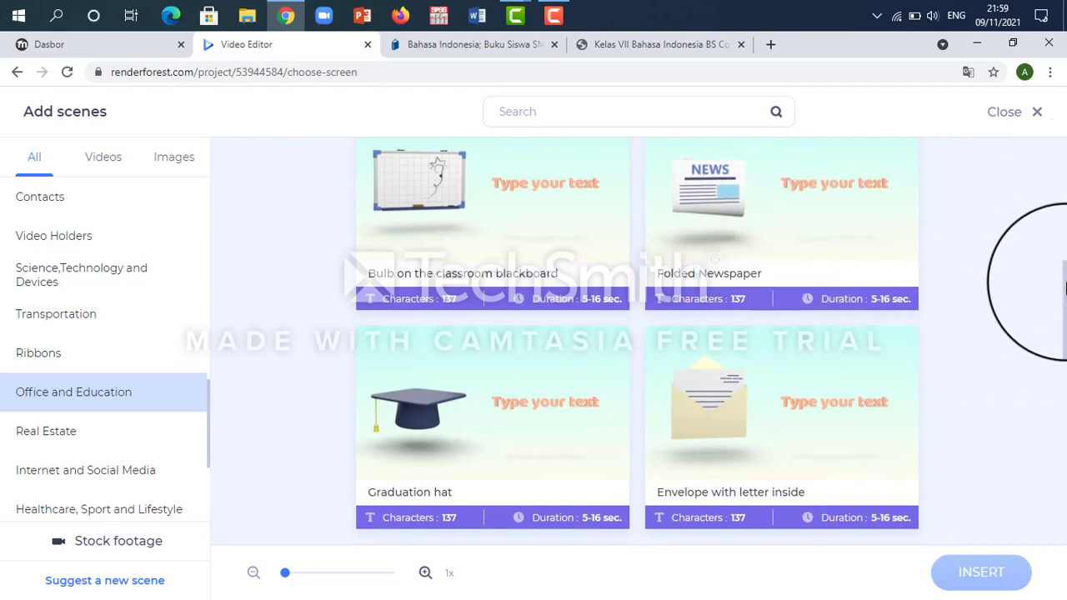
drag(1065, 288, 1064, 425)
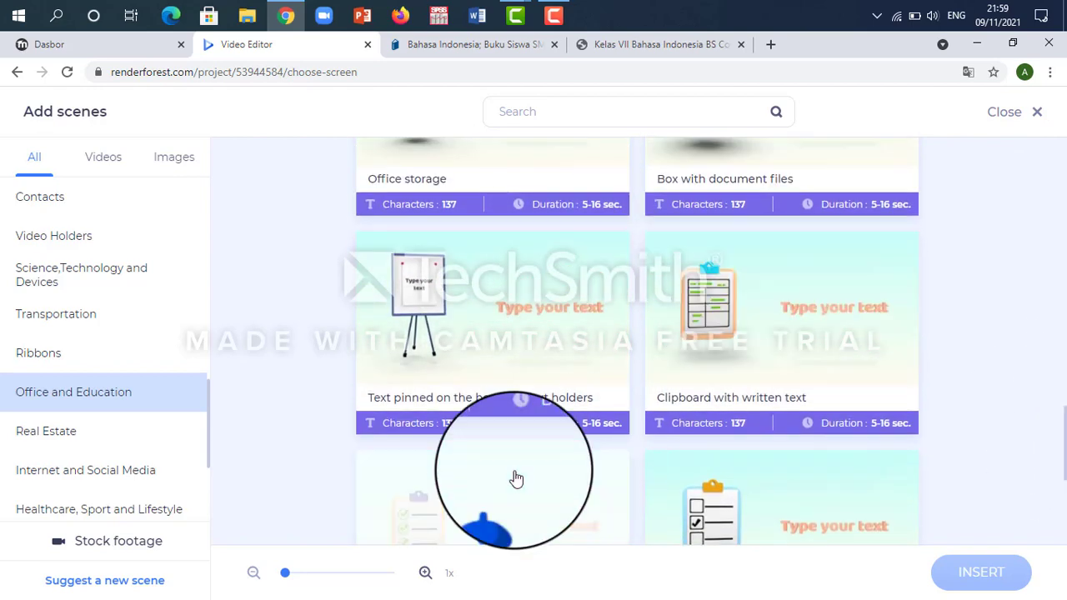
click(454, 321)
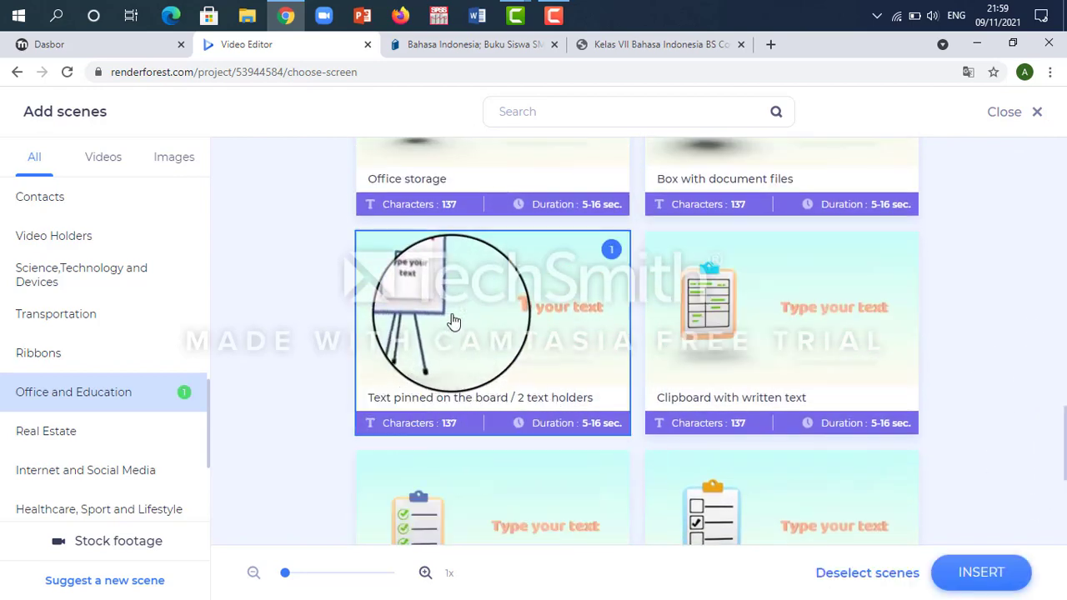
click(996, 584)
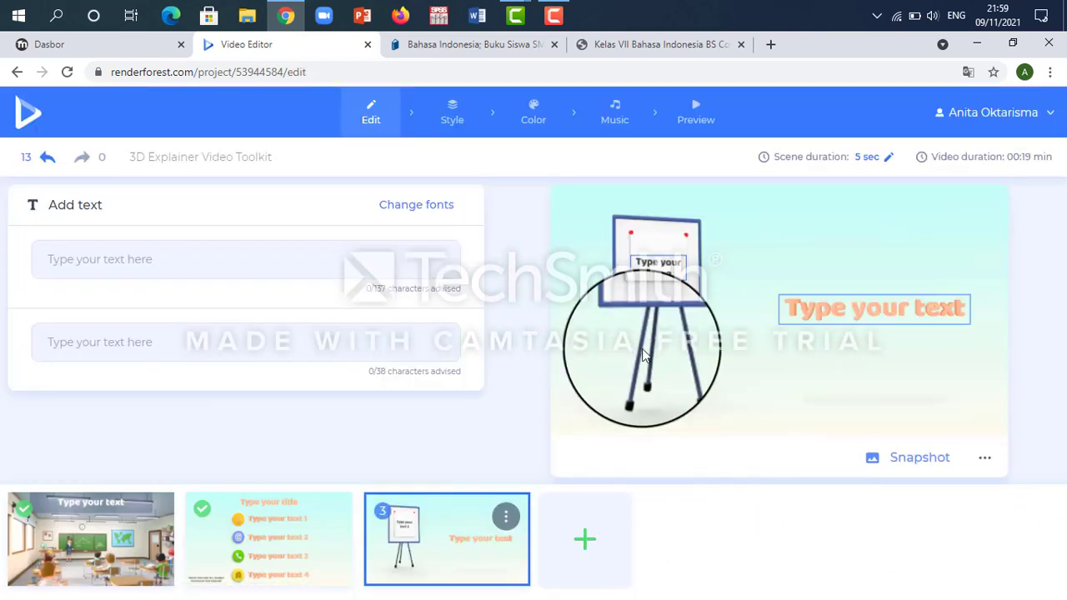
- Set the third scene's main text beside the board to "Apakah kalian tahu itu teks apa" and save it
click(807, 315)
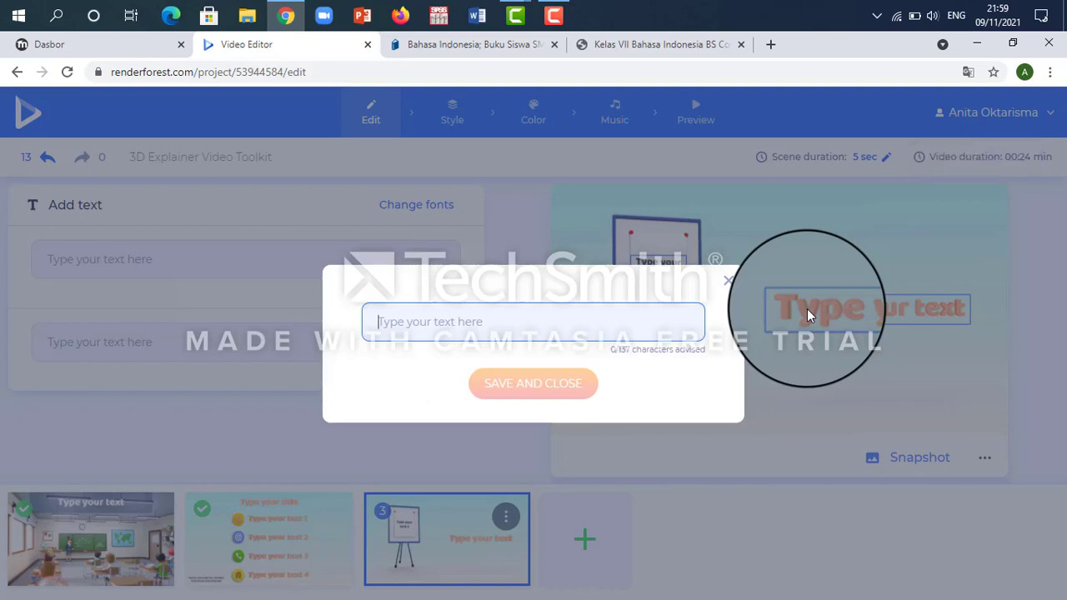
text(Apakah kalian)
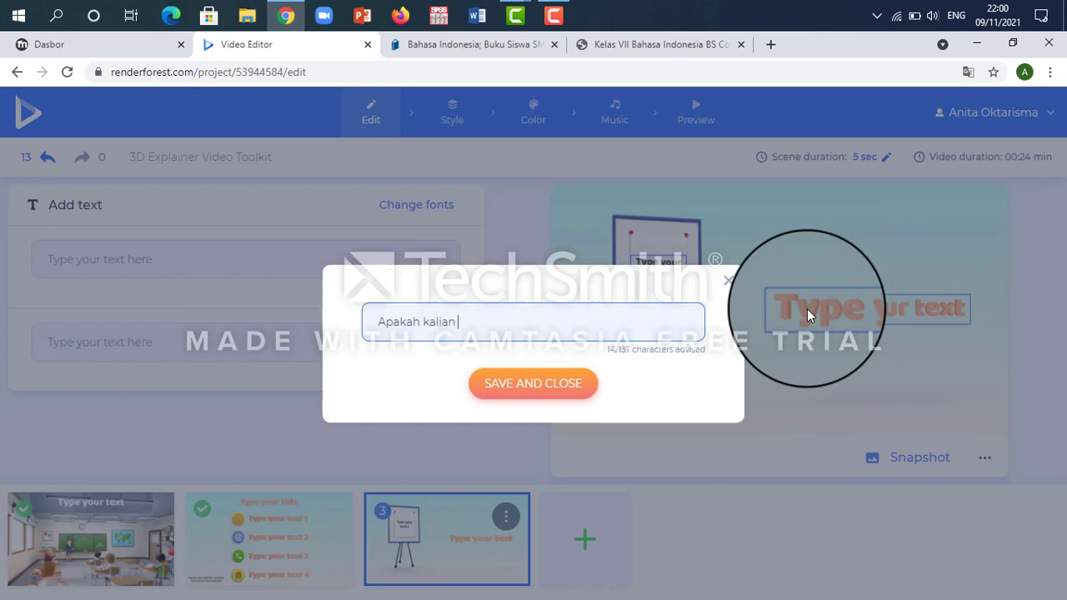
key(BackSpace)
key(BackSpace)
key(BackSpace)
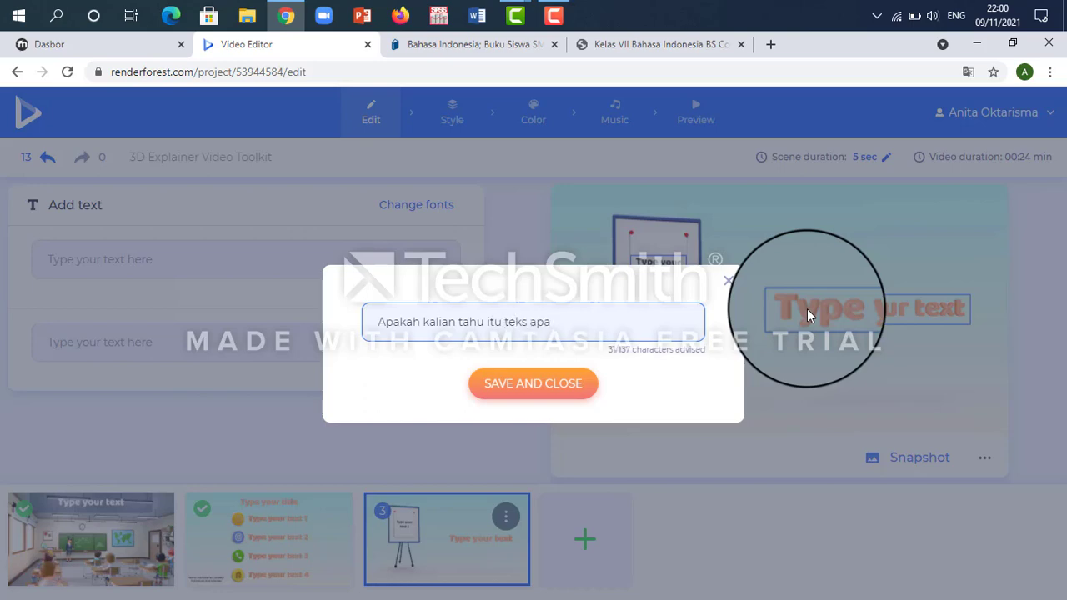
click(552, 395)
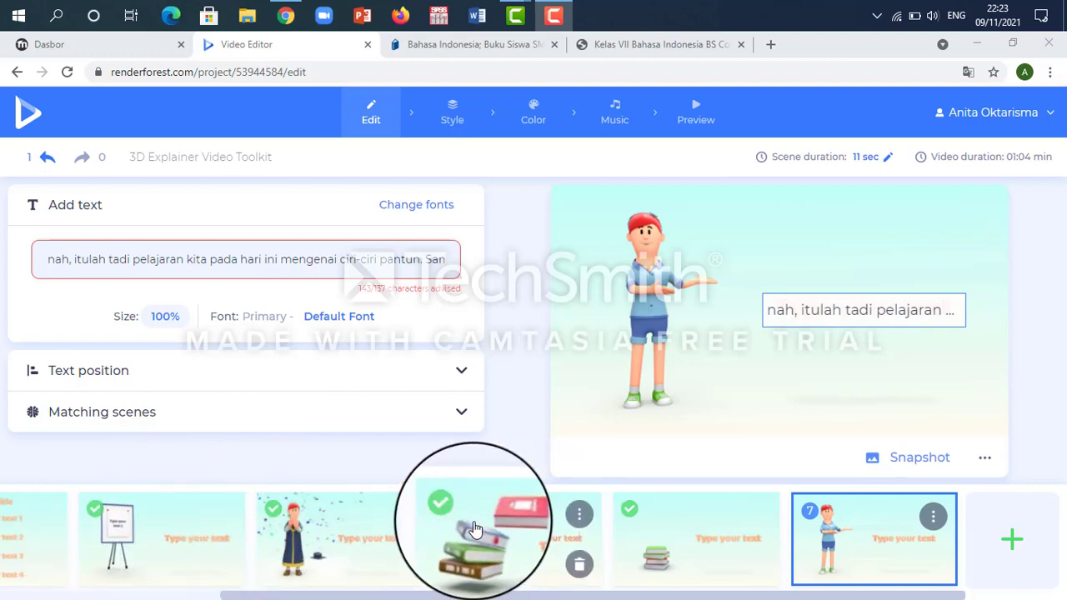
- Audition the Upbeat Claps, Motivational Deep House, Fairytale Dream and Upbeat Corporate Identity tracks from the music library
click(820, 597)
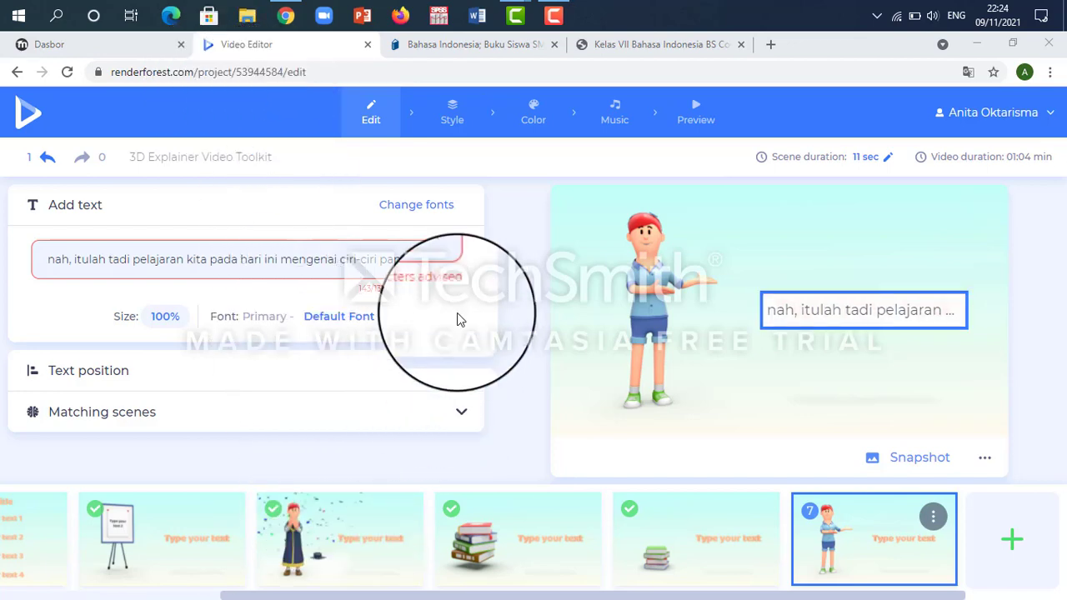
click(614, 122)
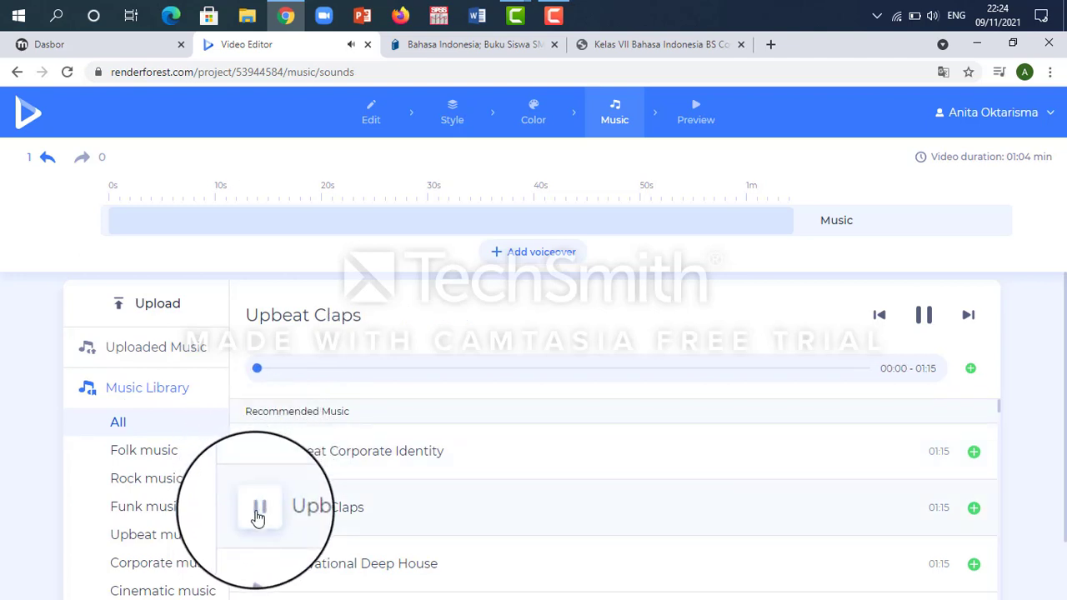
click(257, 567)
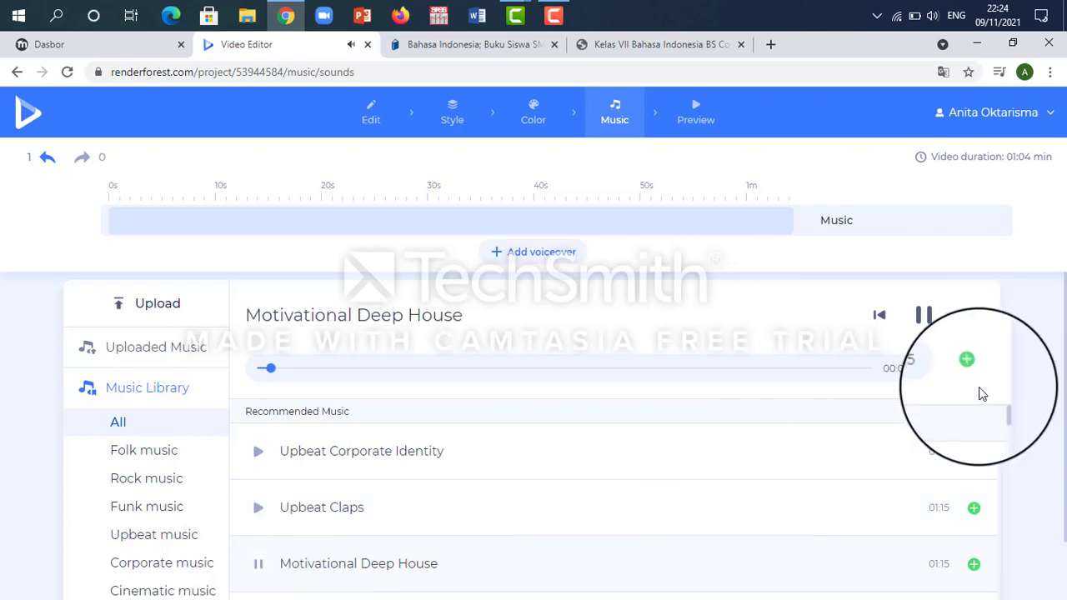
drag(1064, 388, 1066, 448)
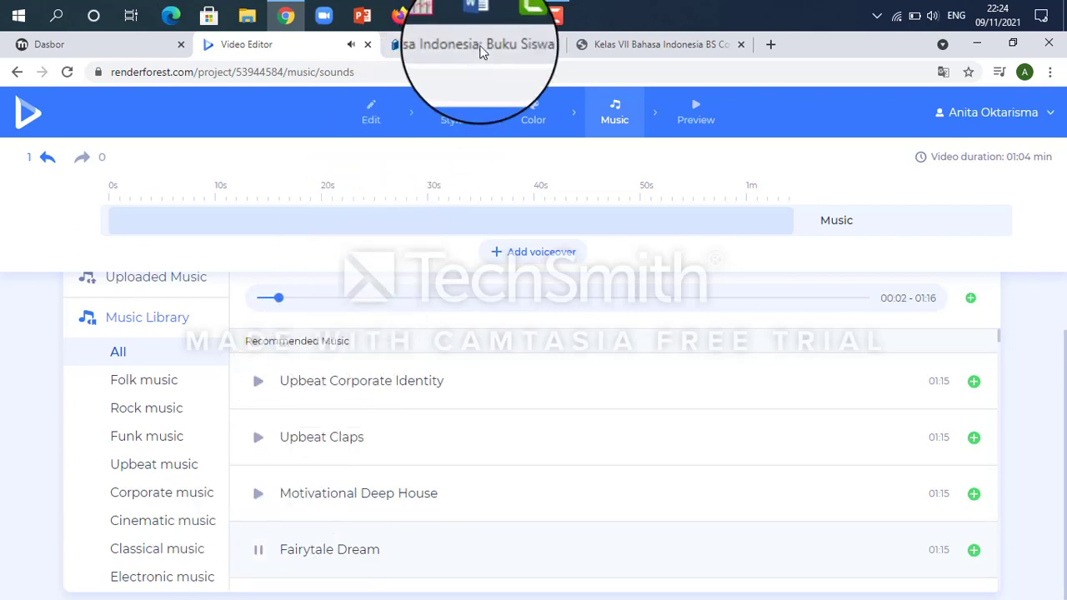
mouse_move(554, 25)
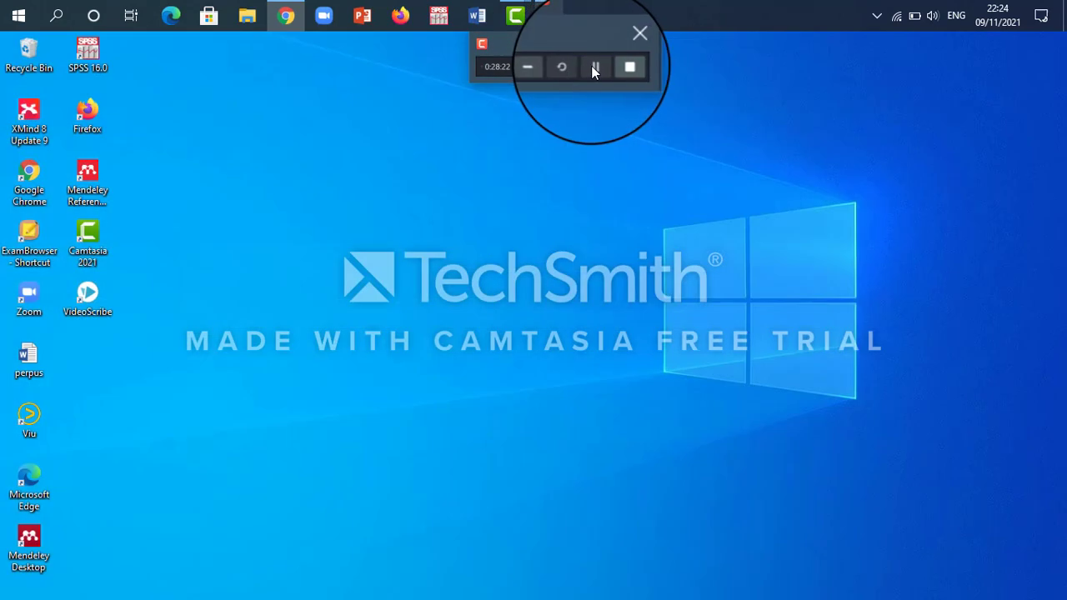
click(593, 67)
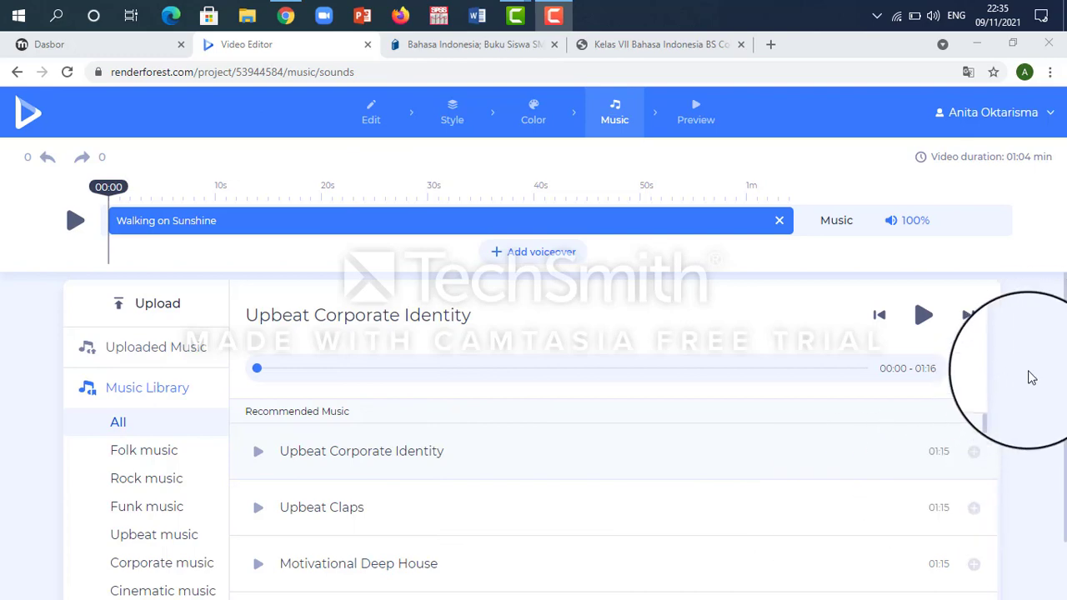
click(1064, 359)
mouse_move(1065, 359)
mouse_down()
mouse_move(1066, 376)
mouse_move(1063, 352)
mouse_up()
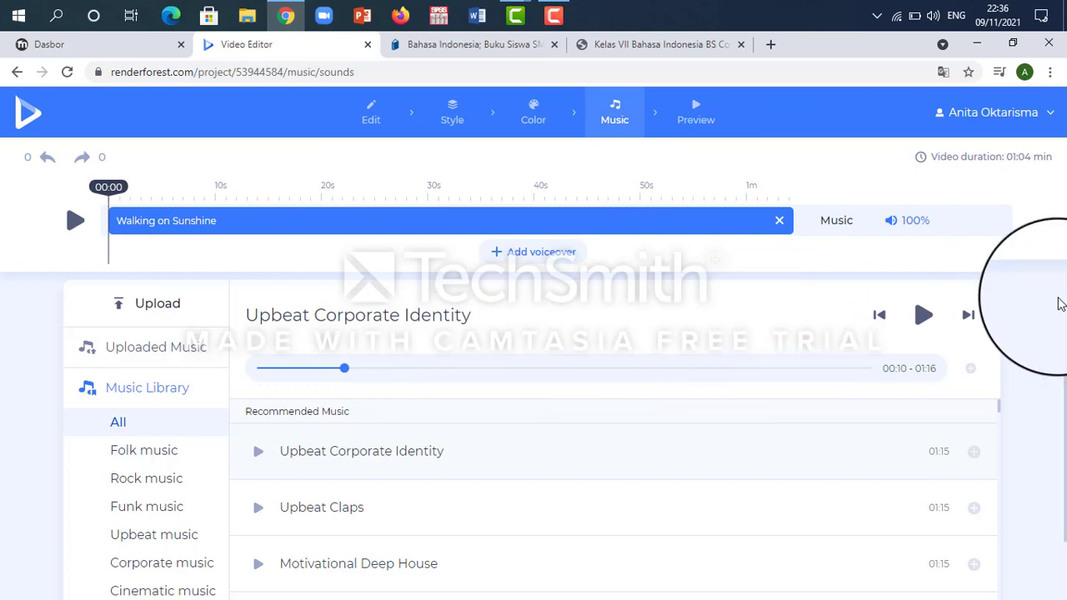
- Export the finished project as a free low-quality 360p preview with watermark
mouse_move(1065, 316)
mouse_down()
mouse_move(1065, 386)
mouse_move(1055, 300)
mouse_up()
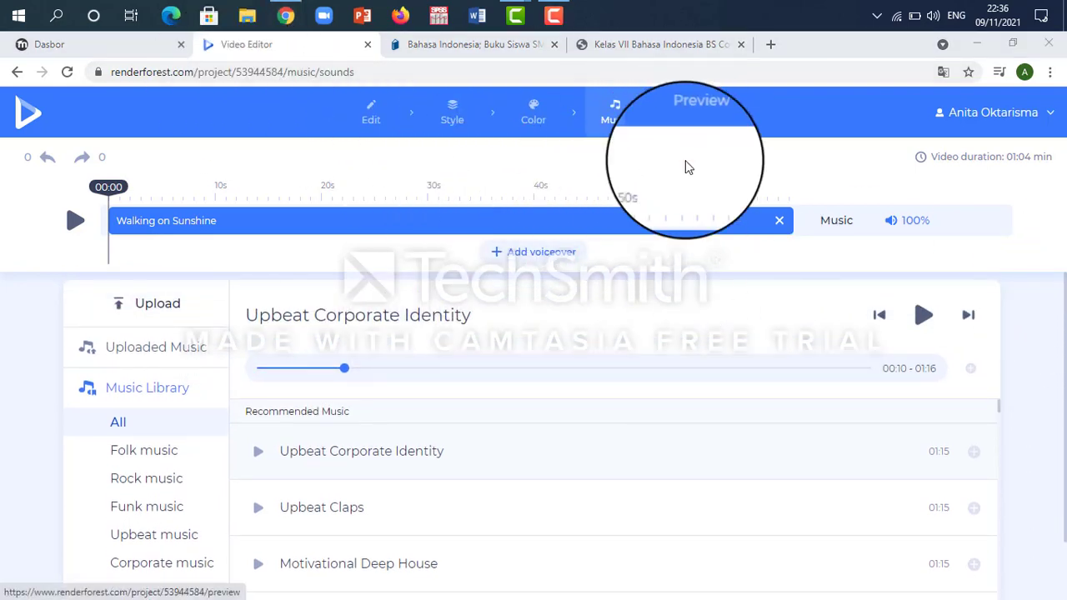
click(695, 116)
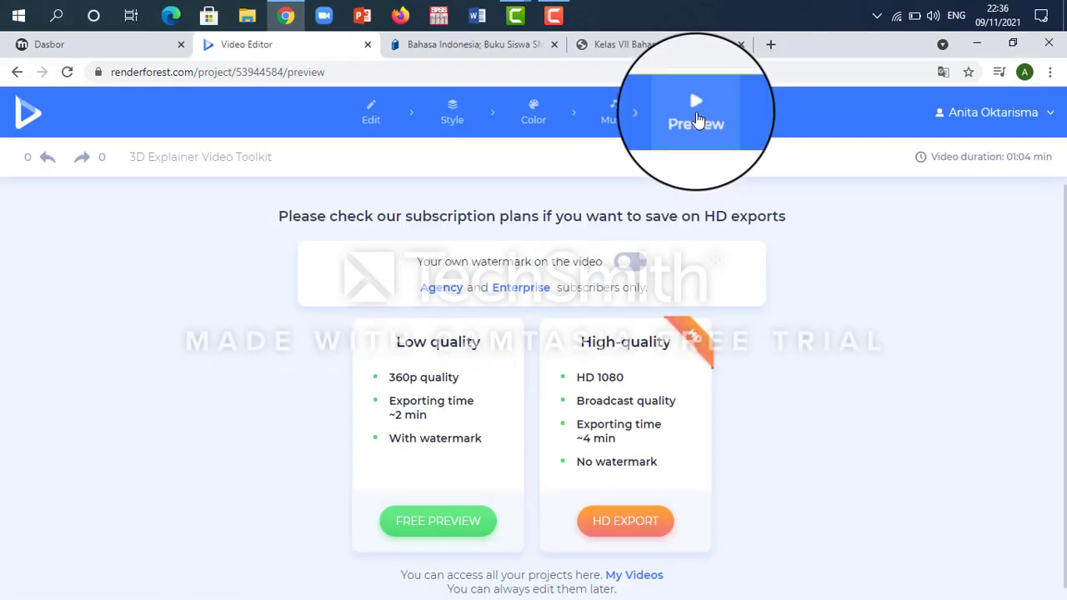
click(438, 529)
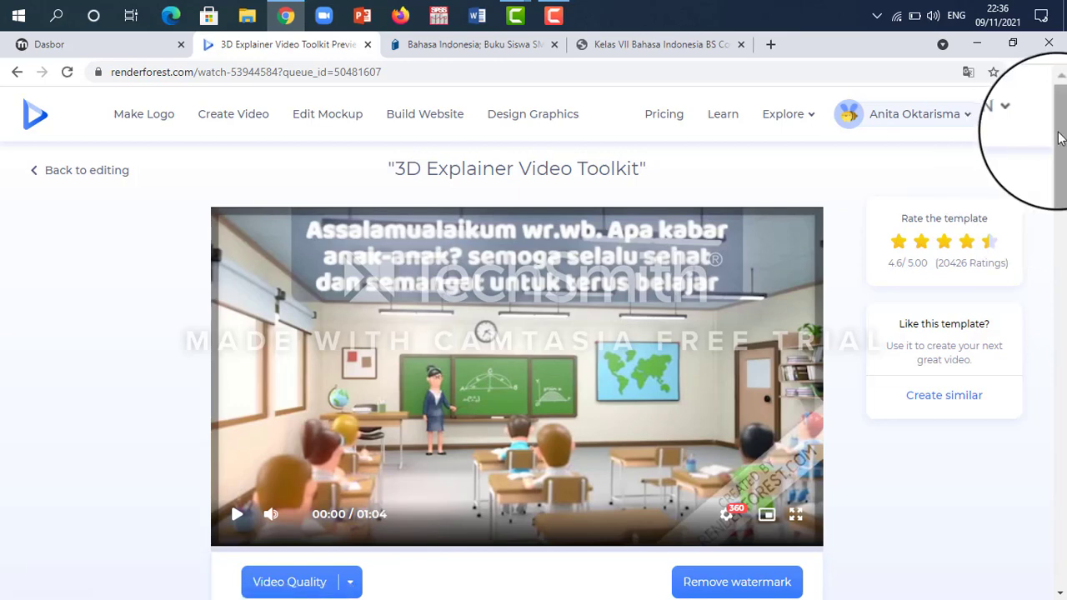
- Play the exported preview video and skip ahead to its closing scene
drag(1063, 133, 1061, 155)
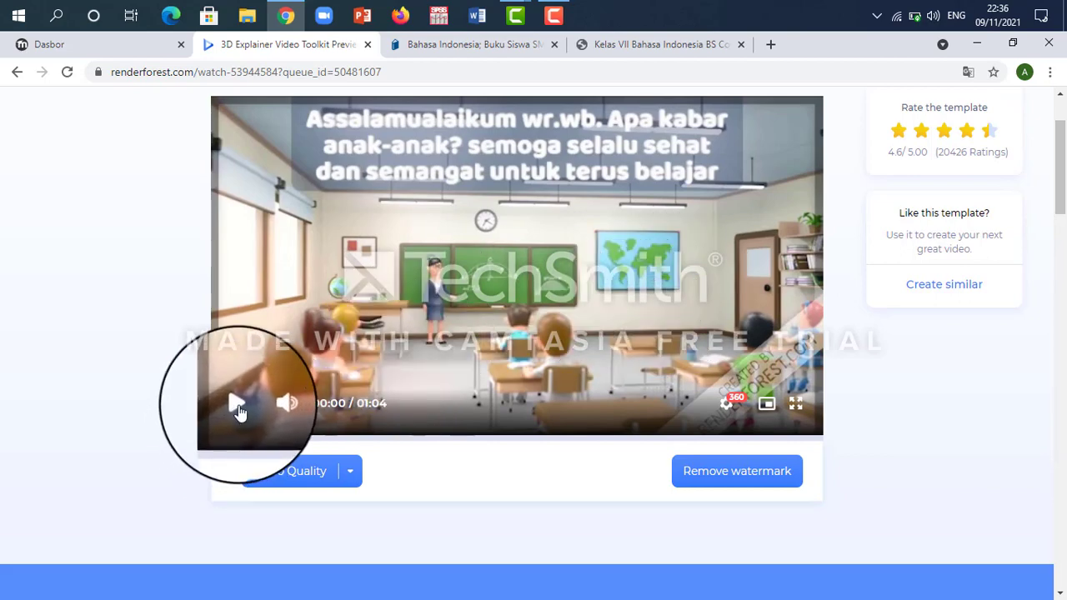
click(239, 409)
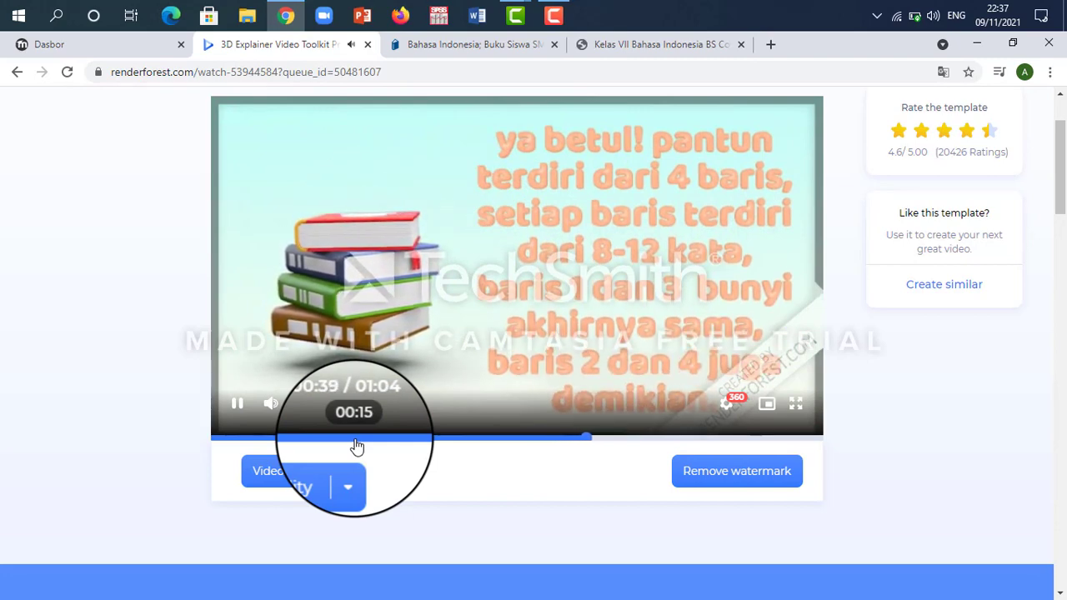
click(238, 406)
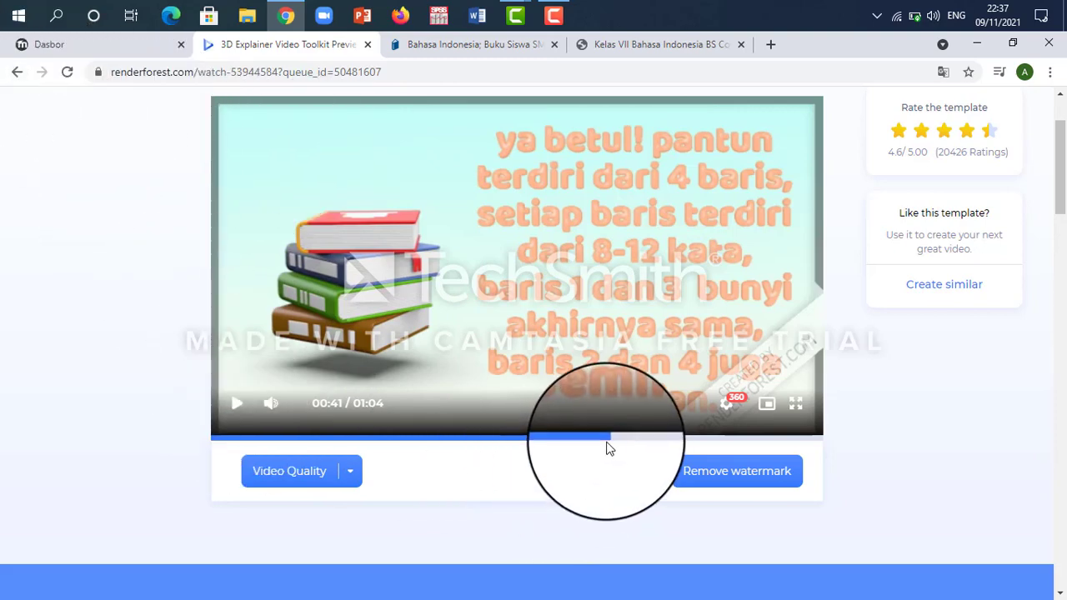
drag(609, 447, 828, 462)
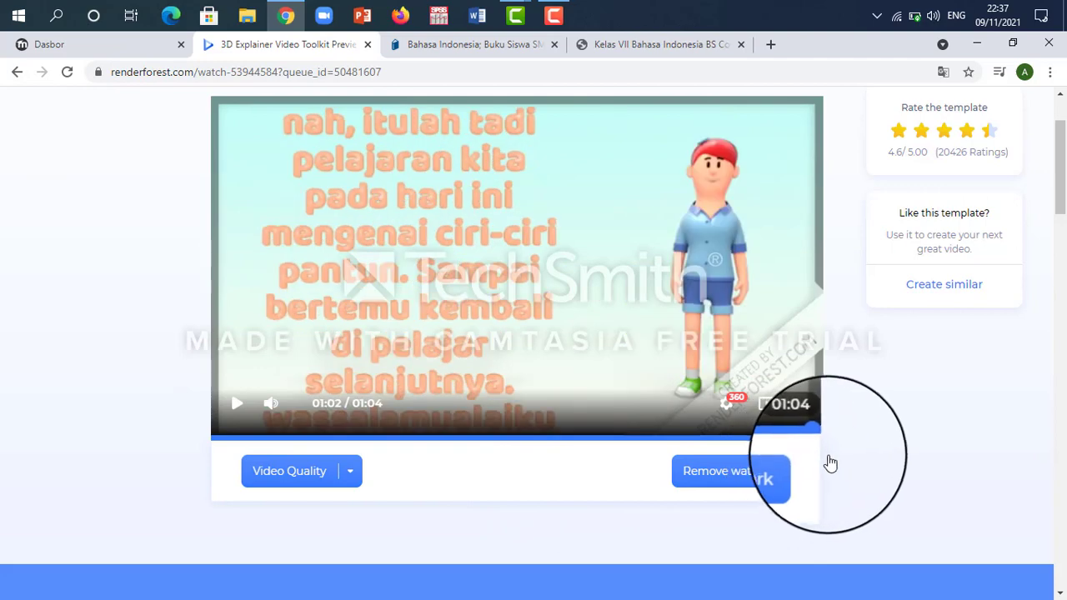
click(238, 407)
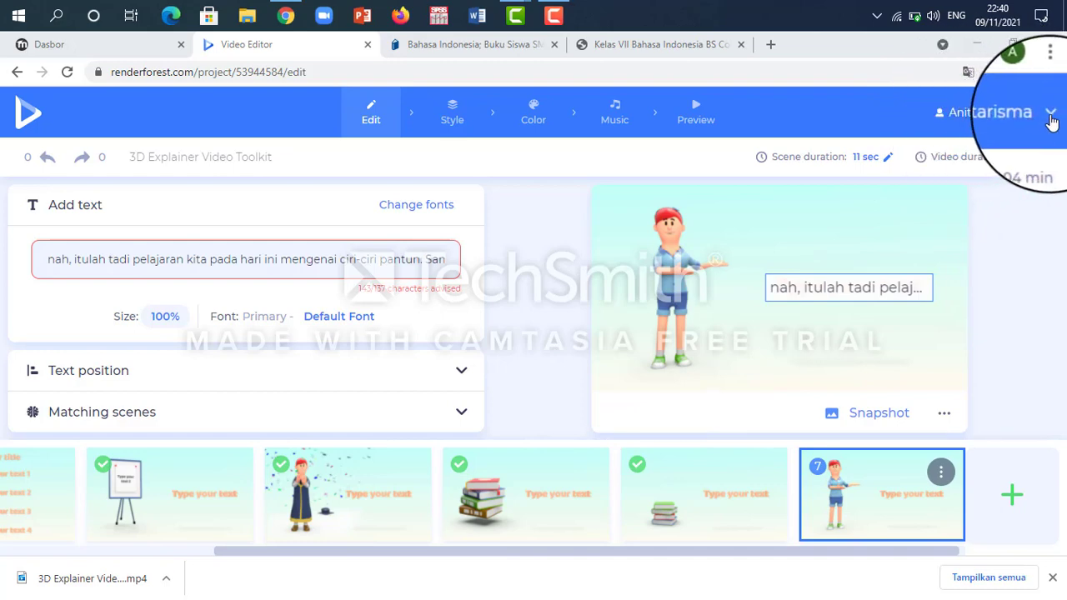
- Open the account's My Videos project list and download the 3D Explainer Video Toolkit video's free preview
click(1052, 122)
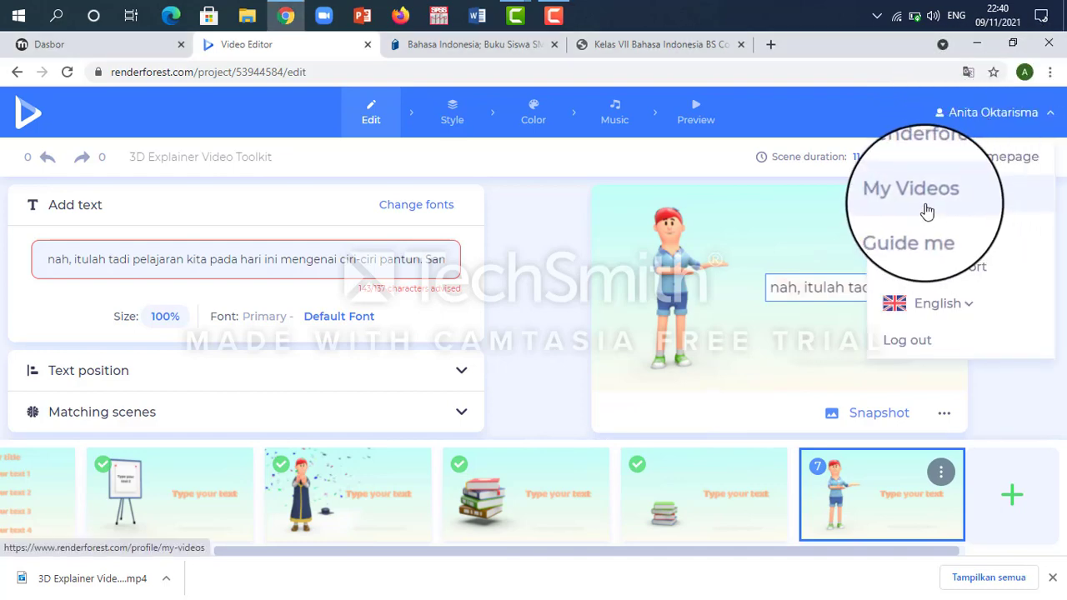
click(927, 212)
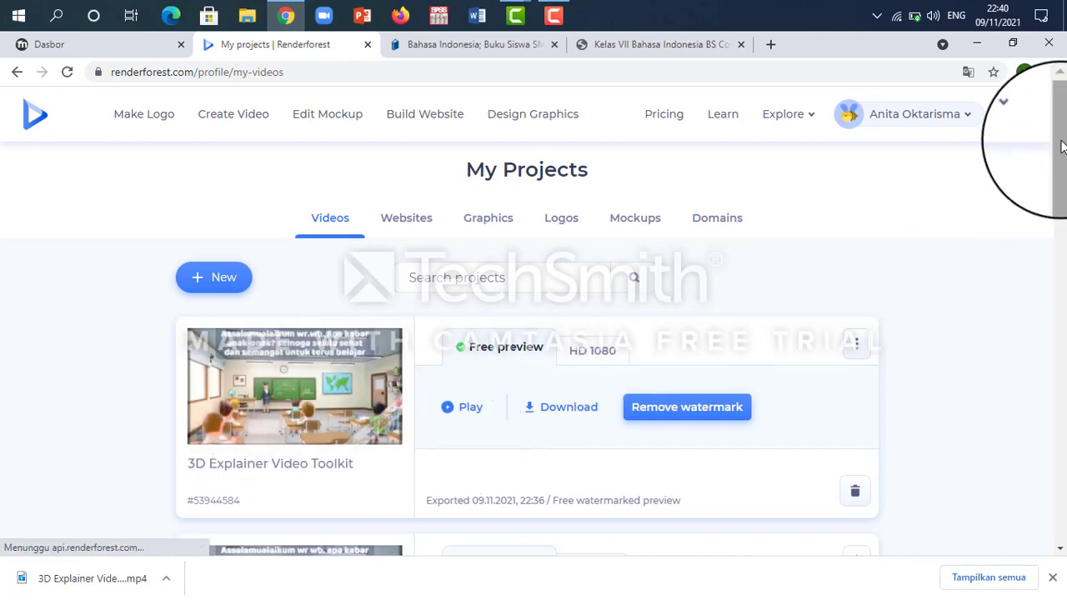
mouse_move(1062, 146)
mouse_down()
mouse_move(1065, 290)
mouse_move(1050, 266)
mouse_move(1048, 150)
mouse_up()
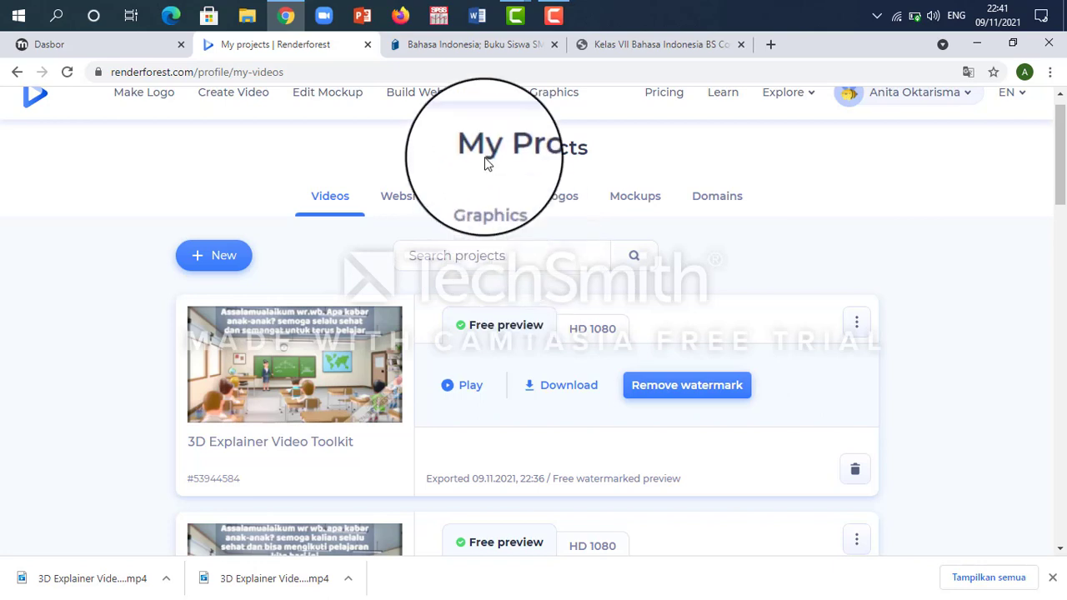
click(551, 16)
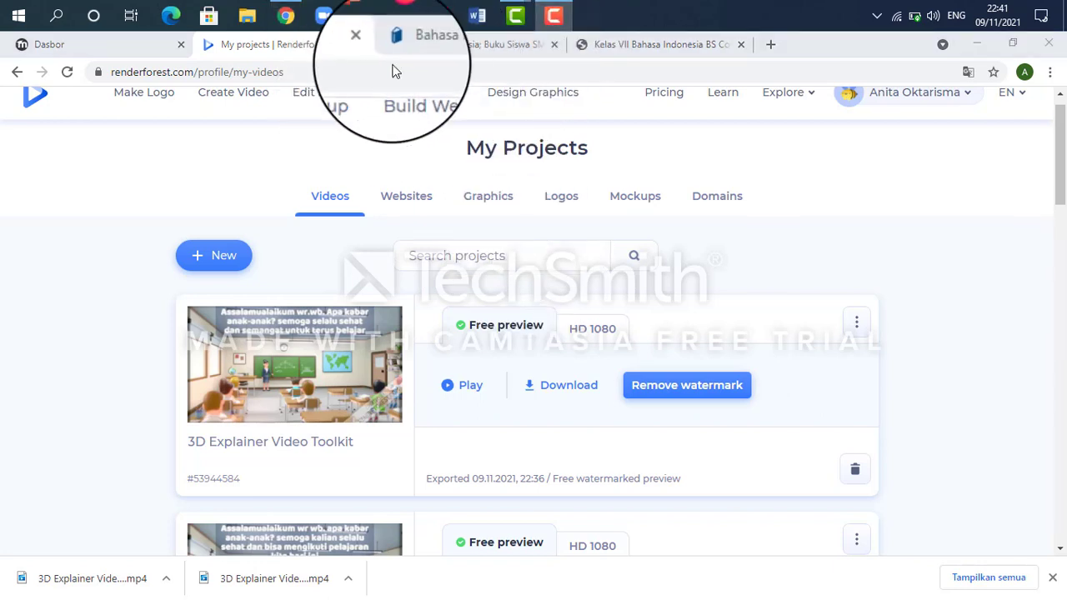
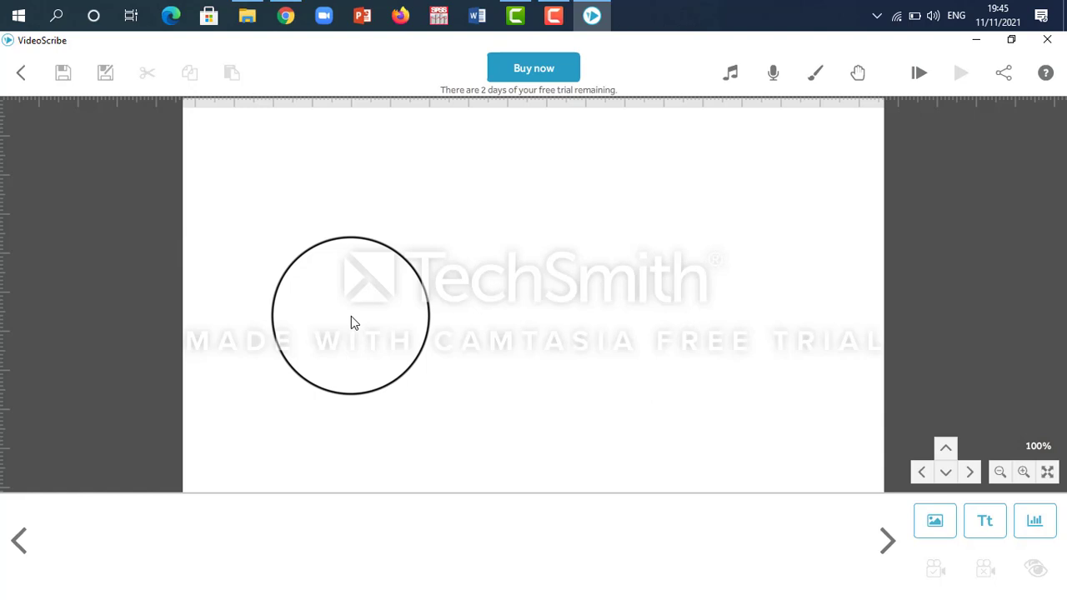
drag(351, 323, 698, 451)
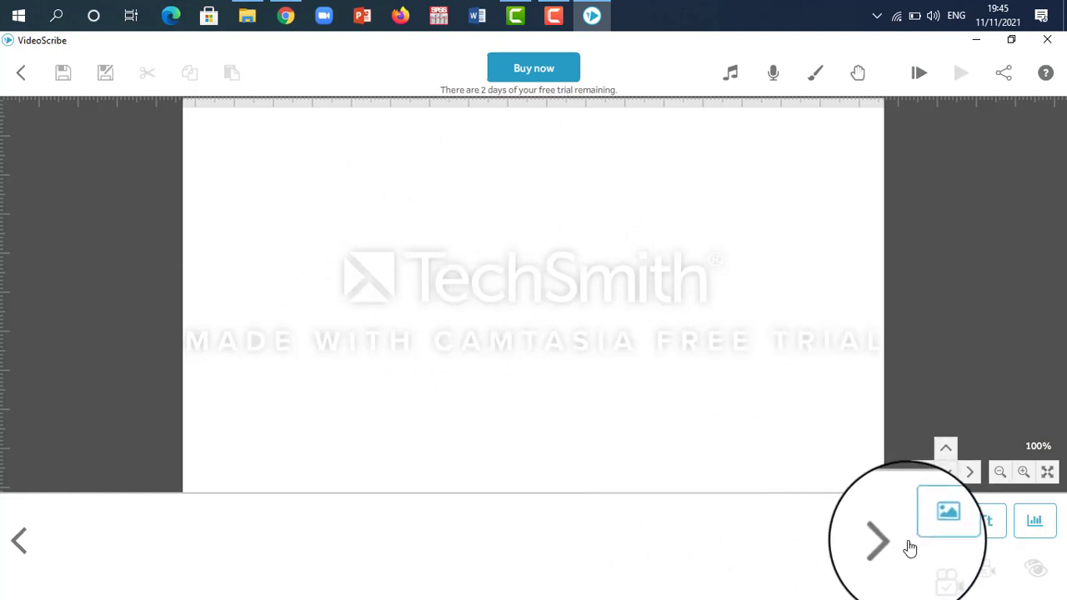
click(934, 532)
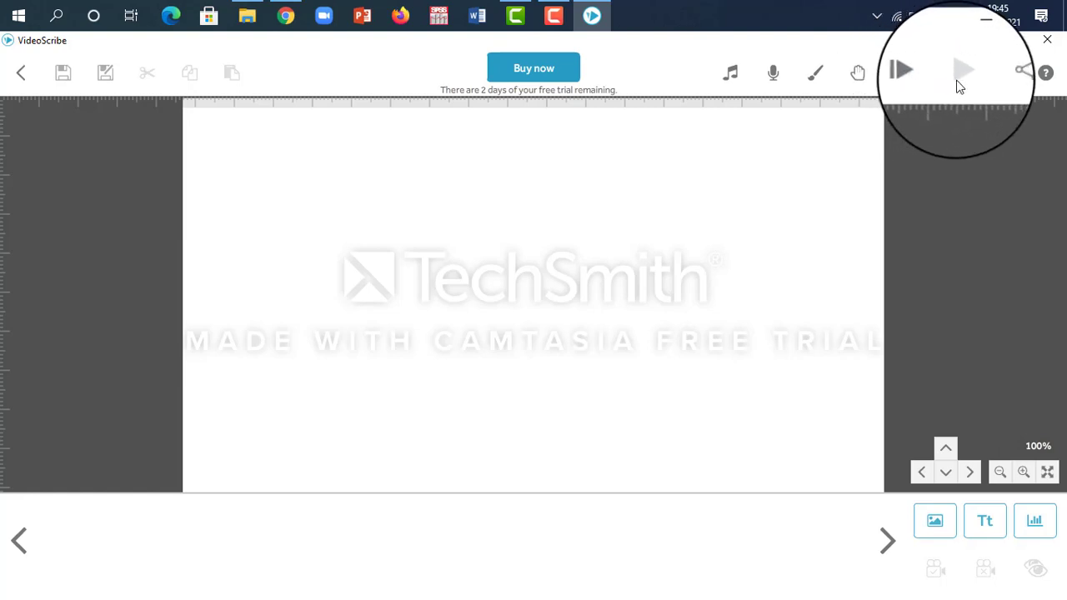
drag(442, 272, 446, 274)
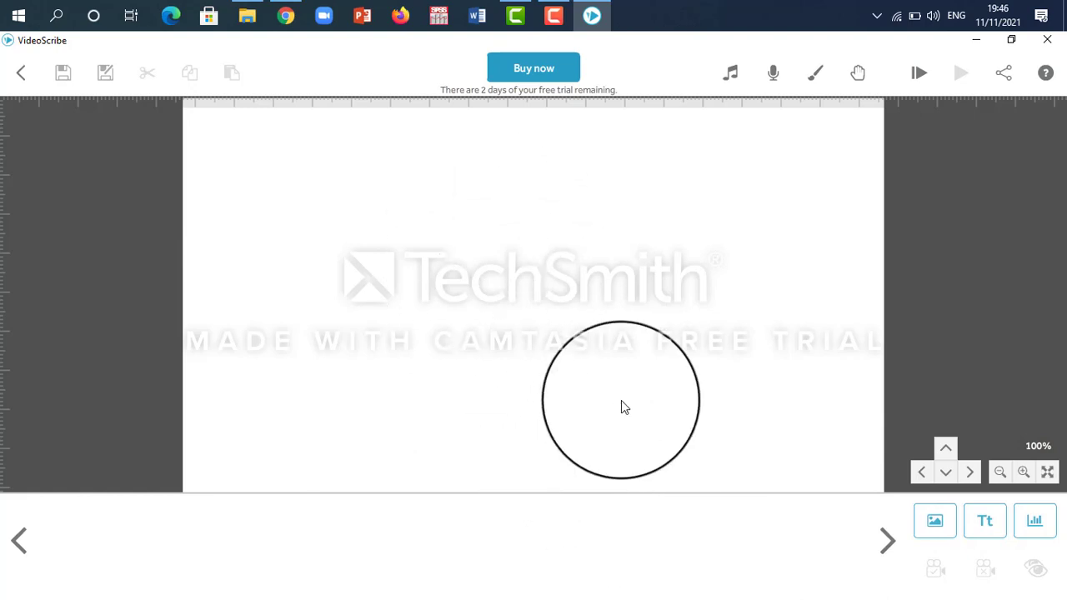
- Insert the wooden easel picture from the previously used images and stretch it horizontally to widen its board
click(937, 526)
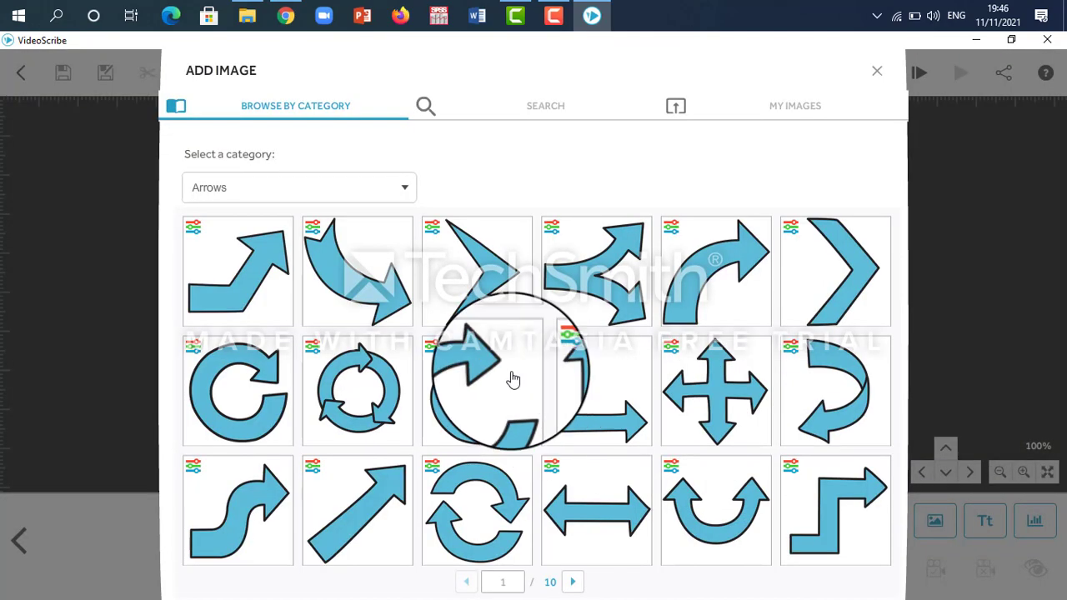
click(405, 192)
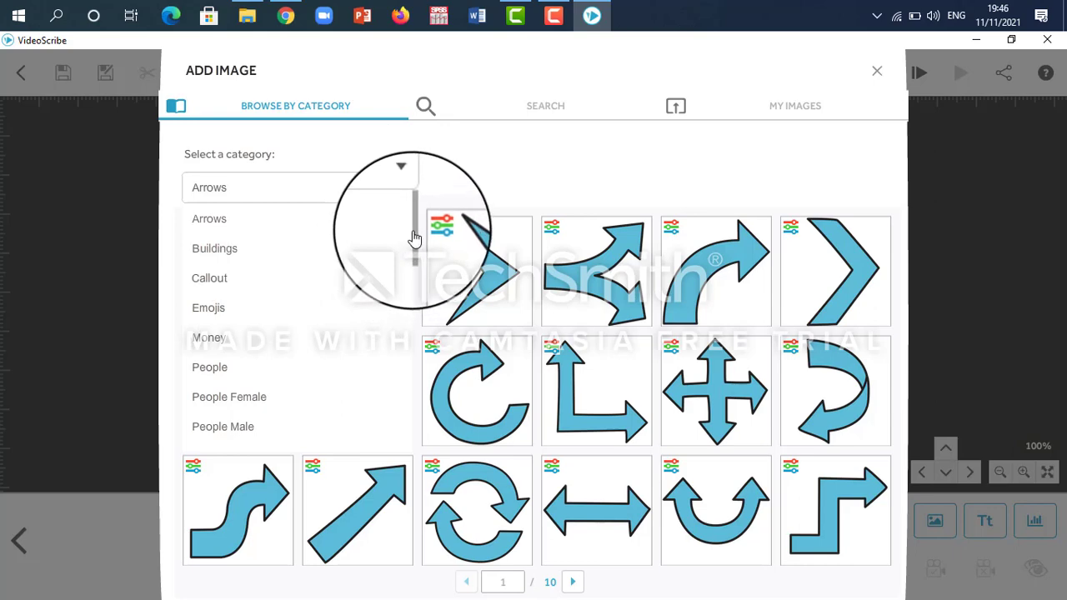
mouse_move(416, 237)
mouse_down()
mouse_move(403, 433)
mouse_move(395, 238)
mouse_up()
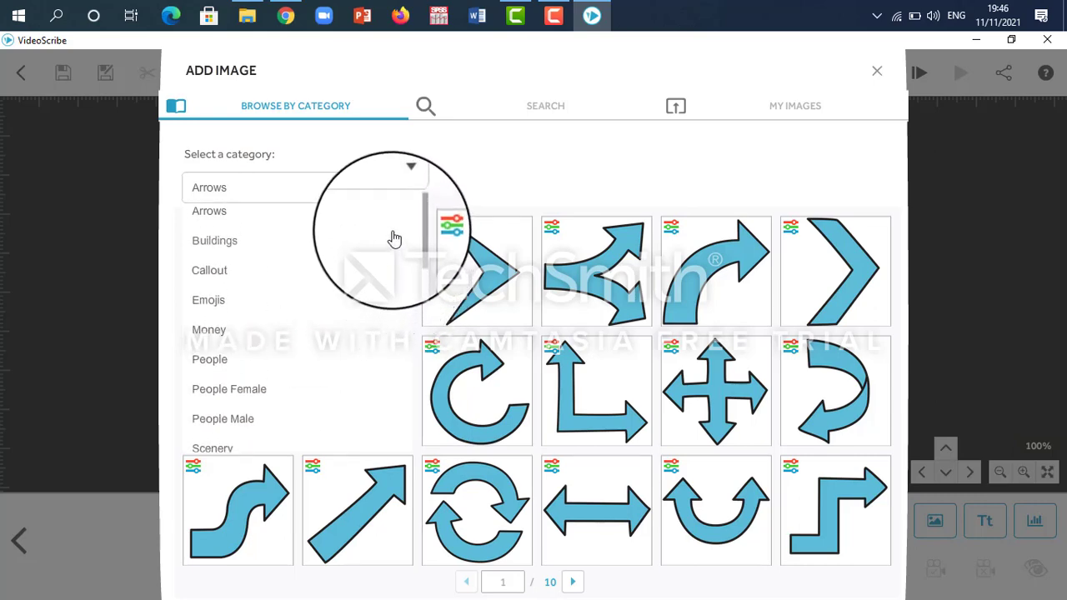
click(796, 115)
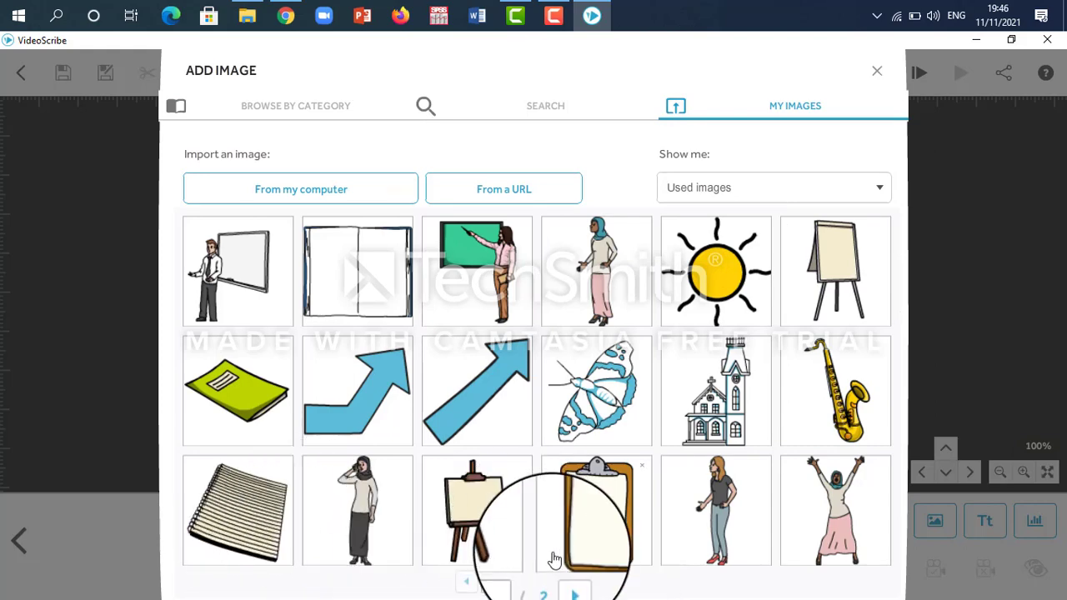
click(574, 593)
click(470, 585)
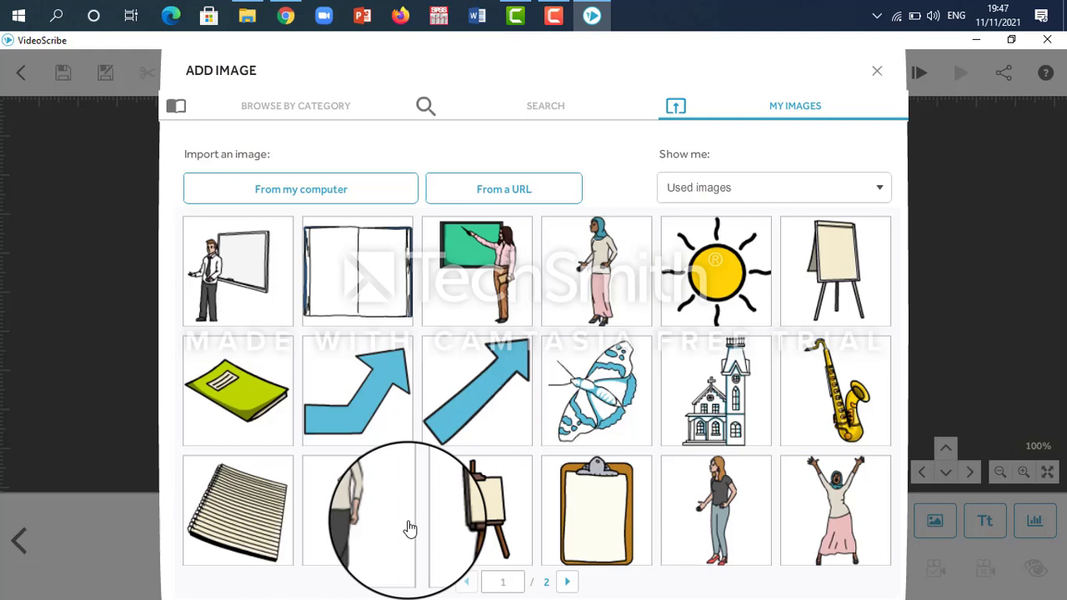
click(481, 524)
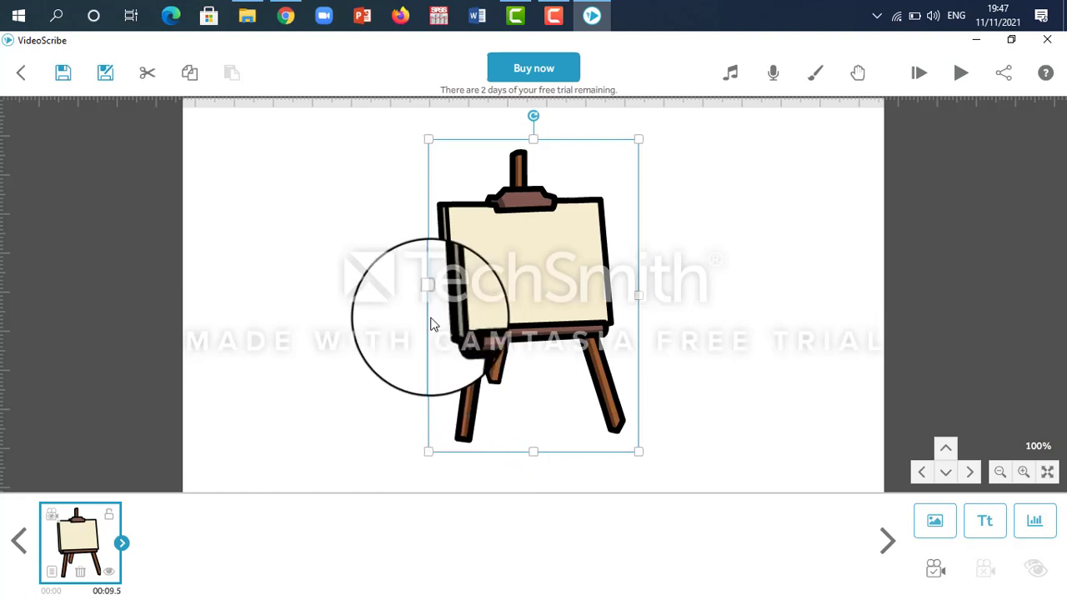
drag(429, 303, 307, 314)
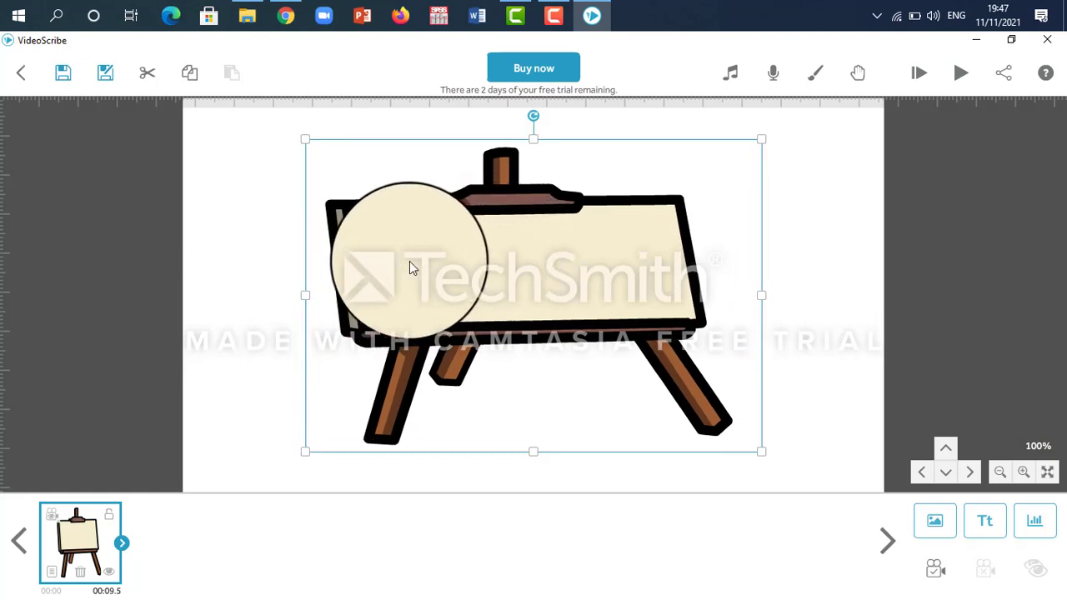
drag(307, 308, 293, 303)
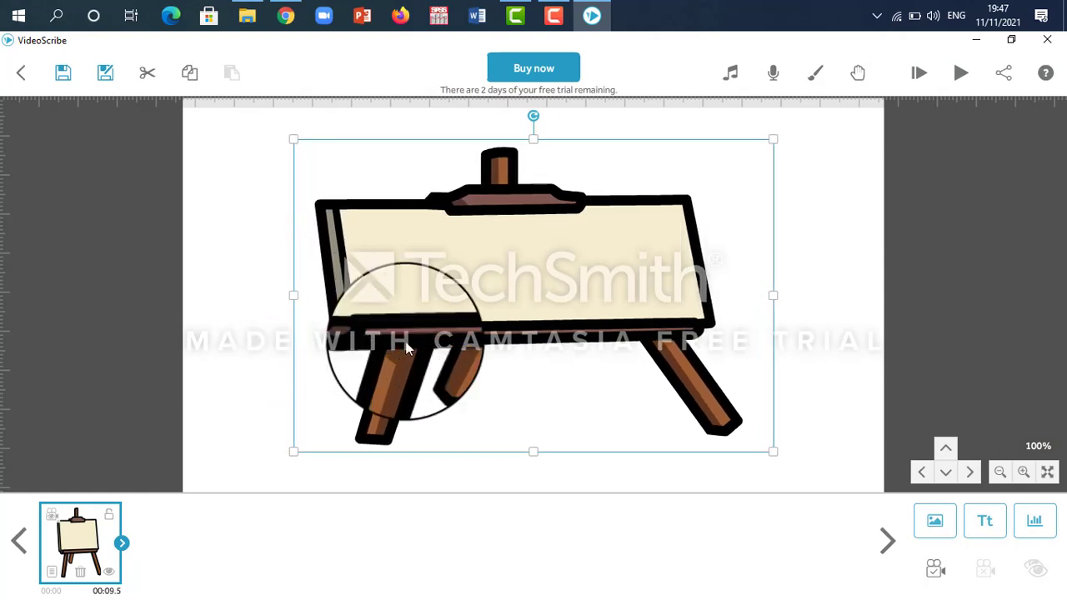
- Enter a new two-line text reading "Baiklah anak-anak pada pertemuan kali ini" and "kita akan belajar menulis pantun"
click(985, 521)
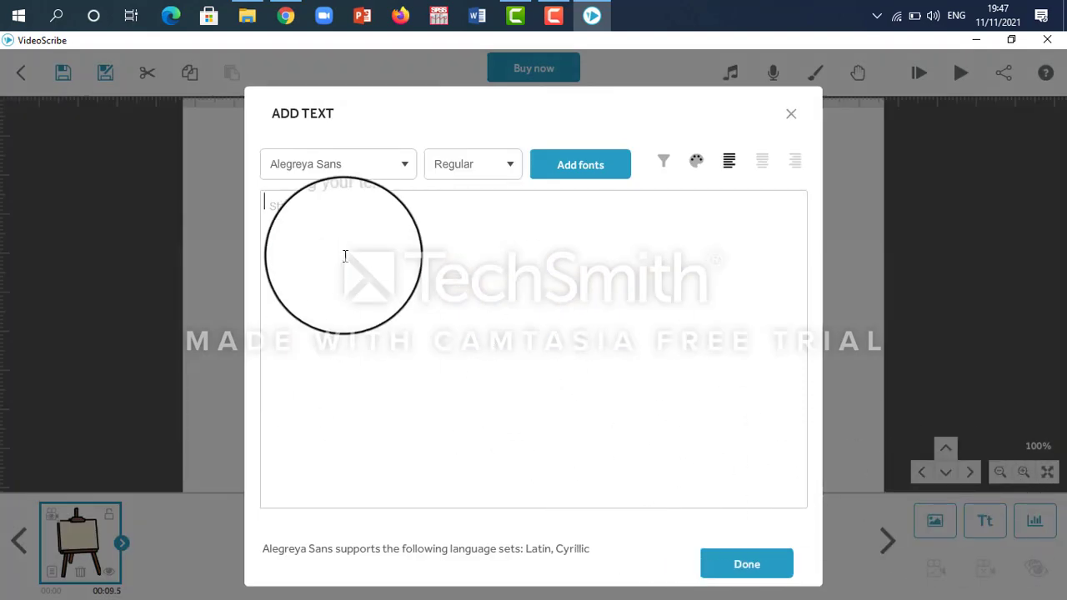
text(BAi)
key(BackSpace)
text(ail)
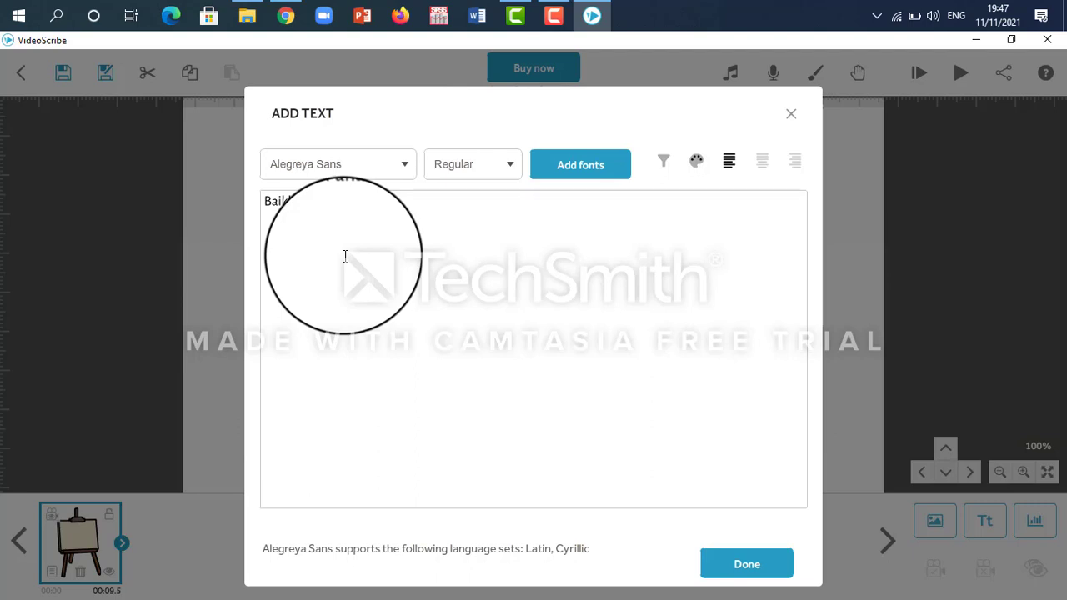
text(emuan kali ini)
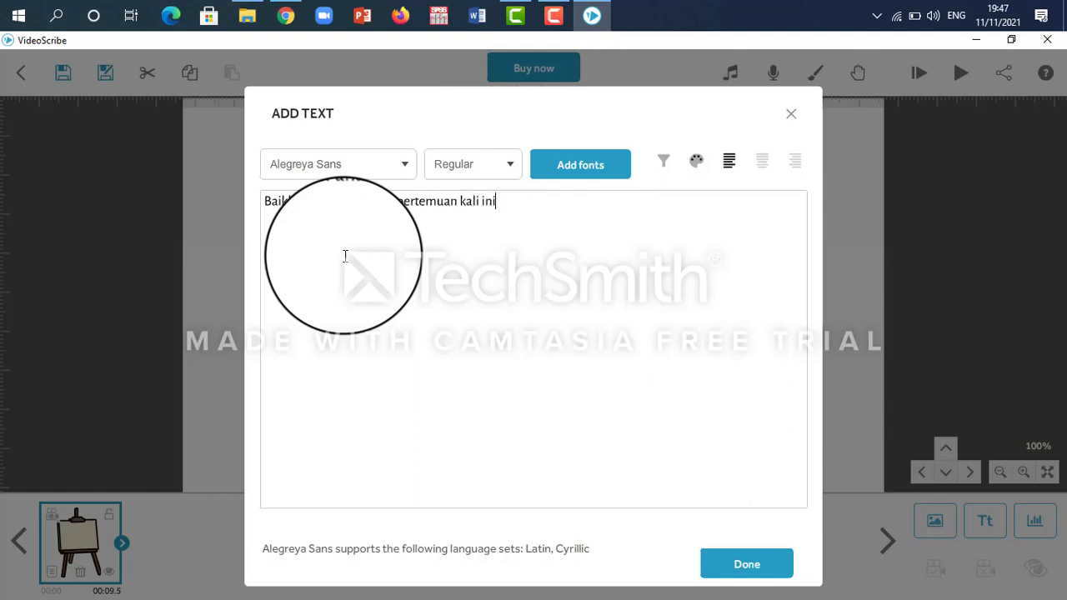
text( kita akan belajat)
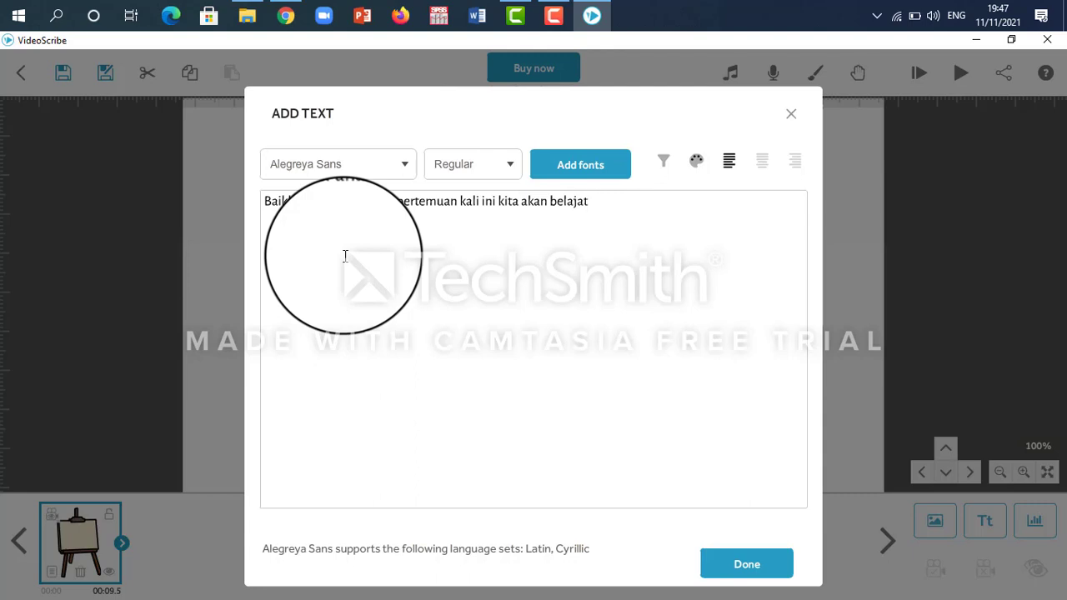
key(BackSpace)
key(BackSpace)
key(BackSpace)
key(BackSpace)
key(BackSpace)
key(BackSpace)
key(BackSpace)
key(BackSpace)
key(BackSpace)
key(BackSpace)
key(BackSpace)
key(BackSpace)
key(BackSpace)
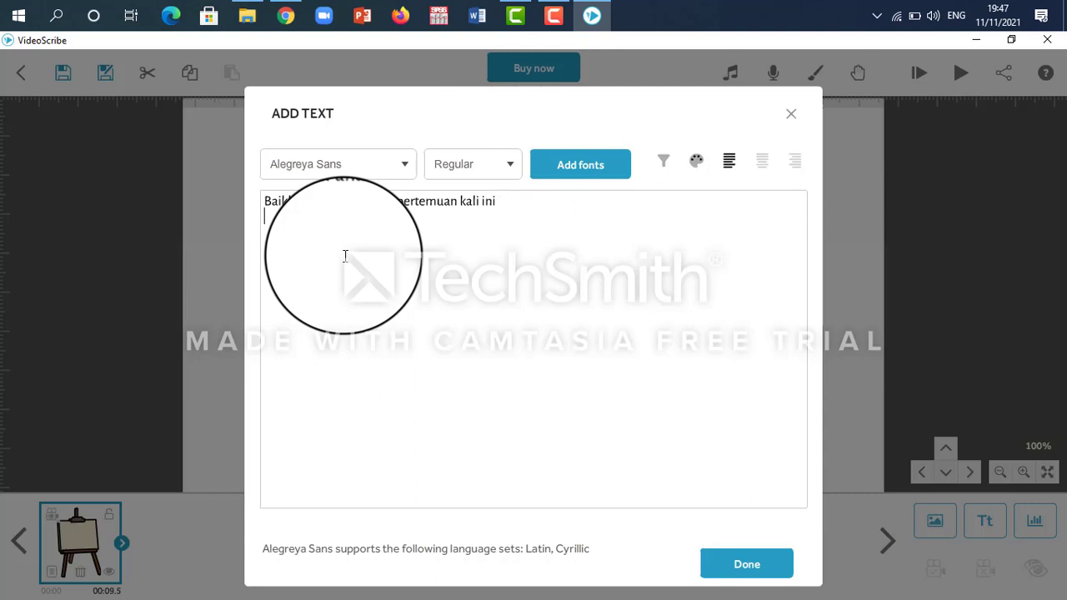
text(n belajar mem)
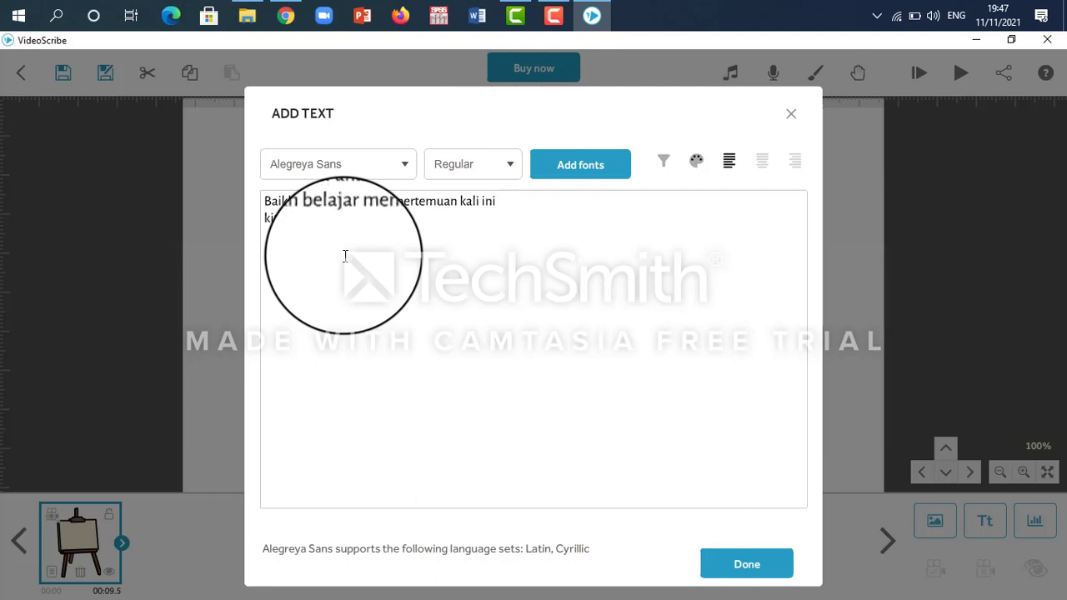
text(bantu)
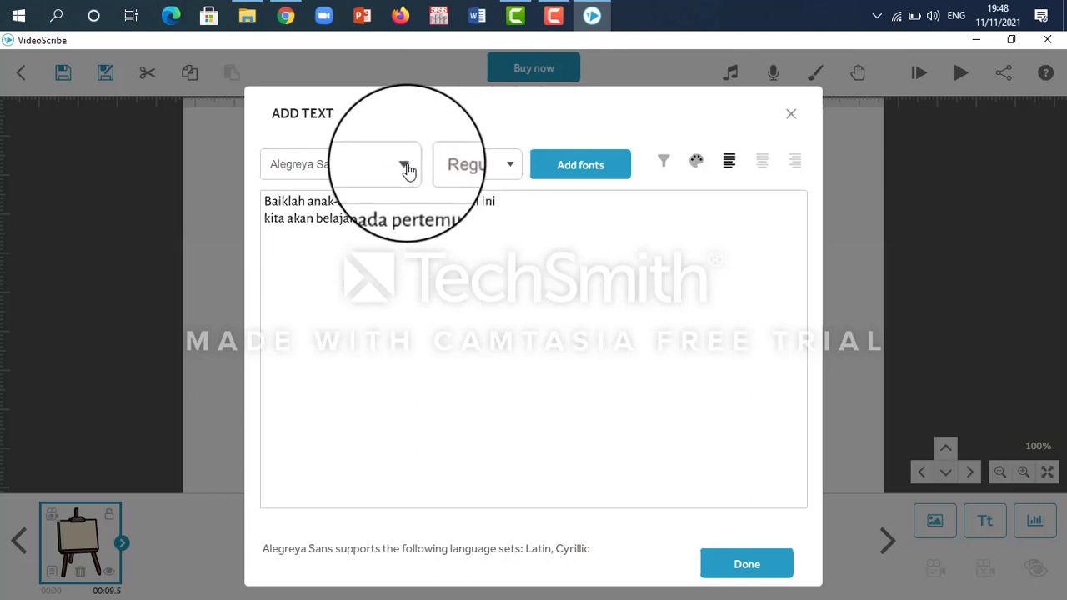
- Give the whole text a bold italic style in the Alegreya Sans font and place it on the canvas
click(406, 167)
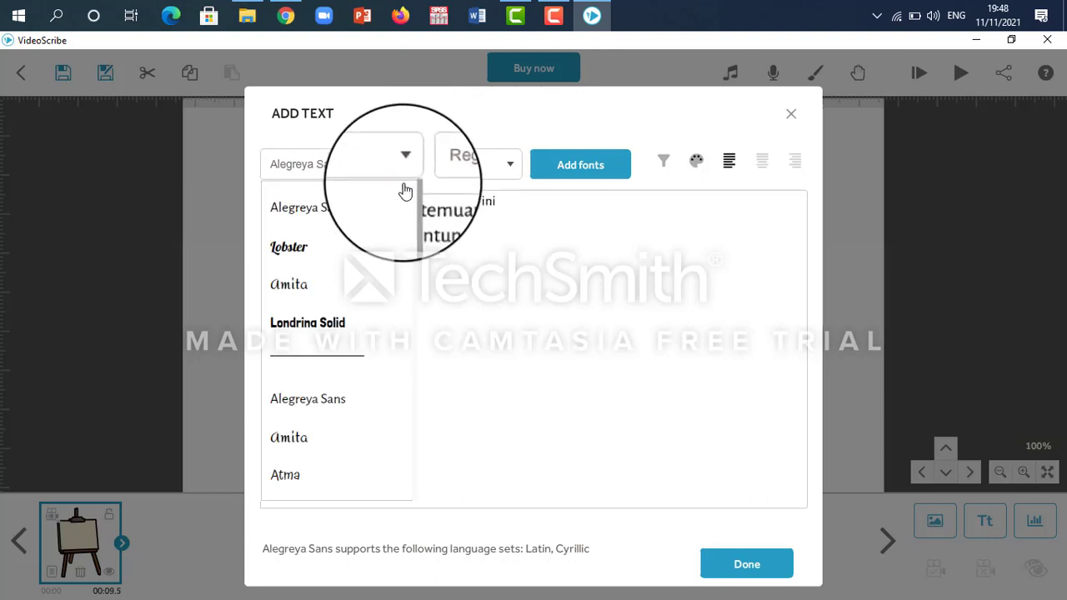
click(442, 292)
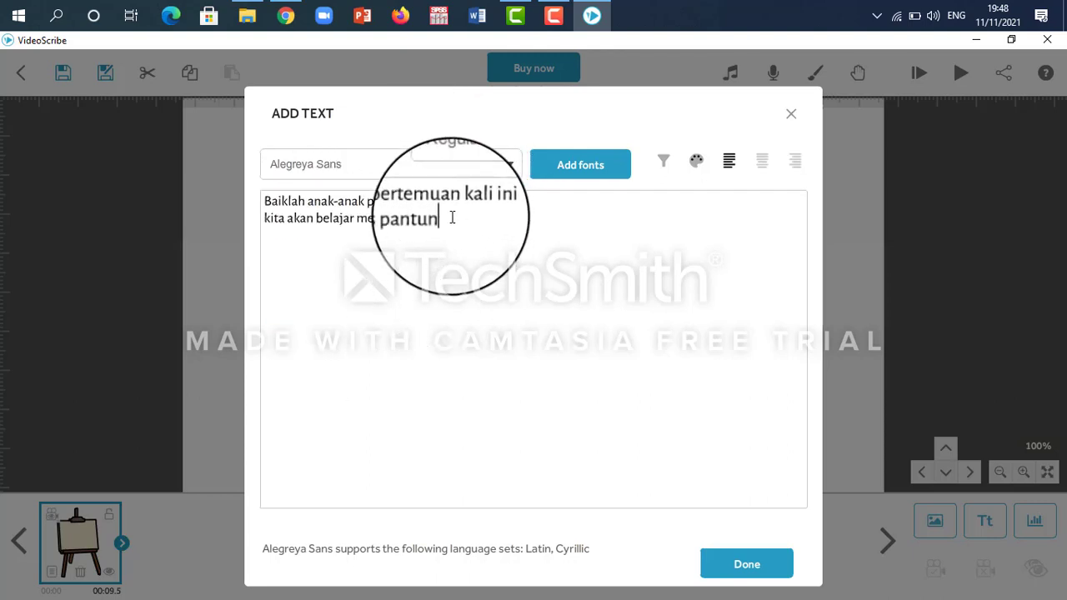
drag(450, 216, 266, 201)
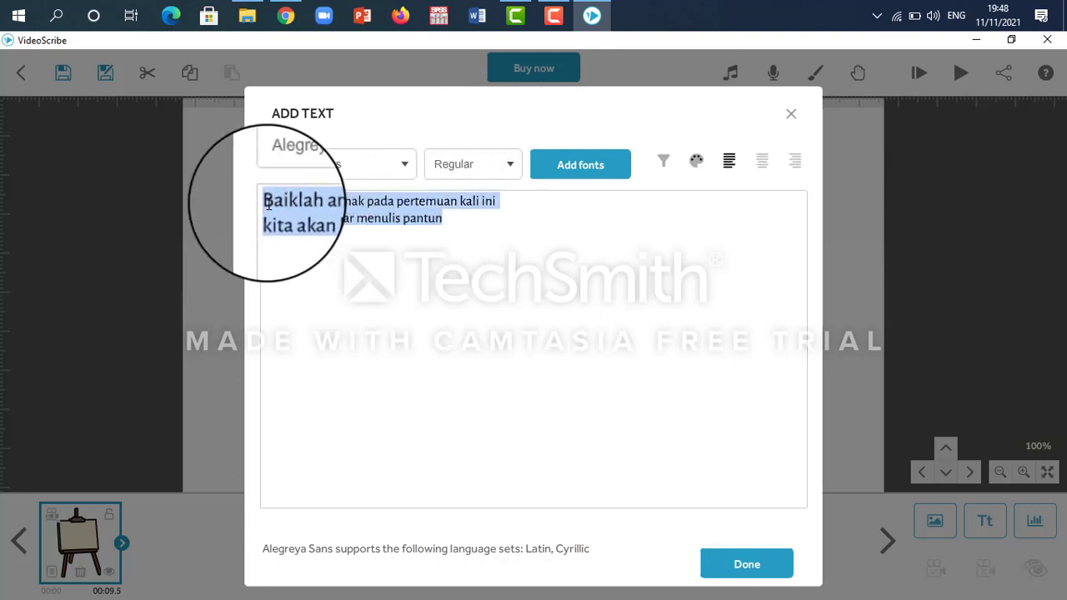
click(510, 167)
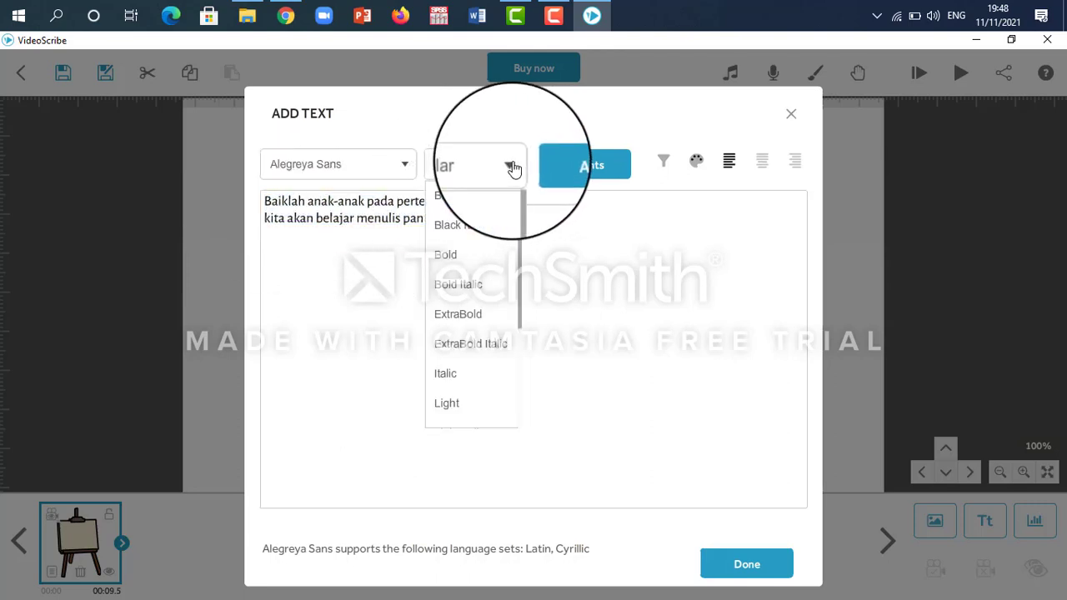
click(472, 233)
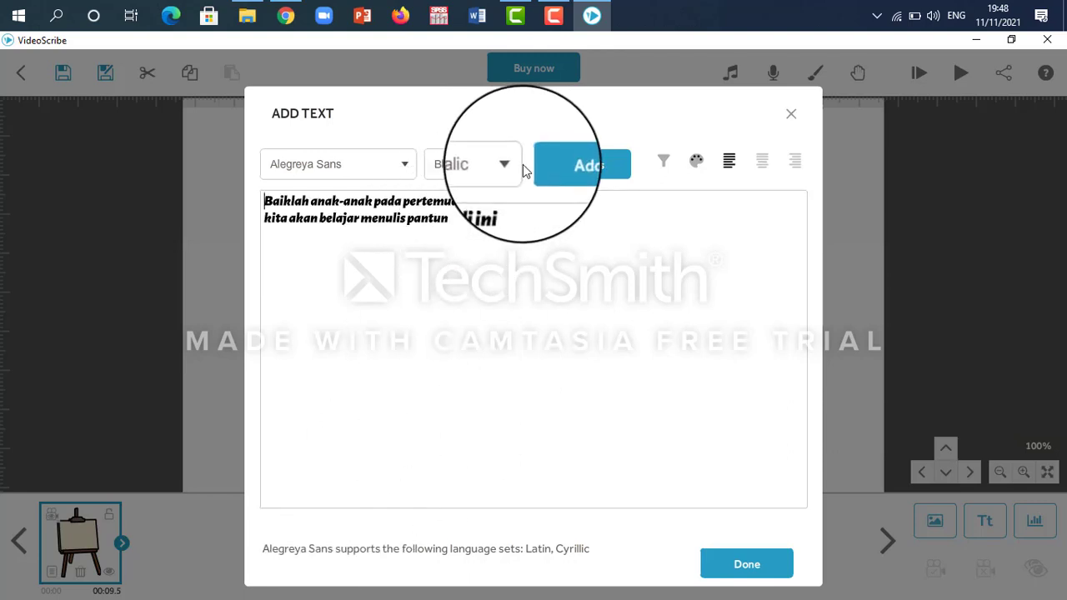
click(511, 168)
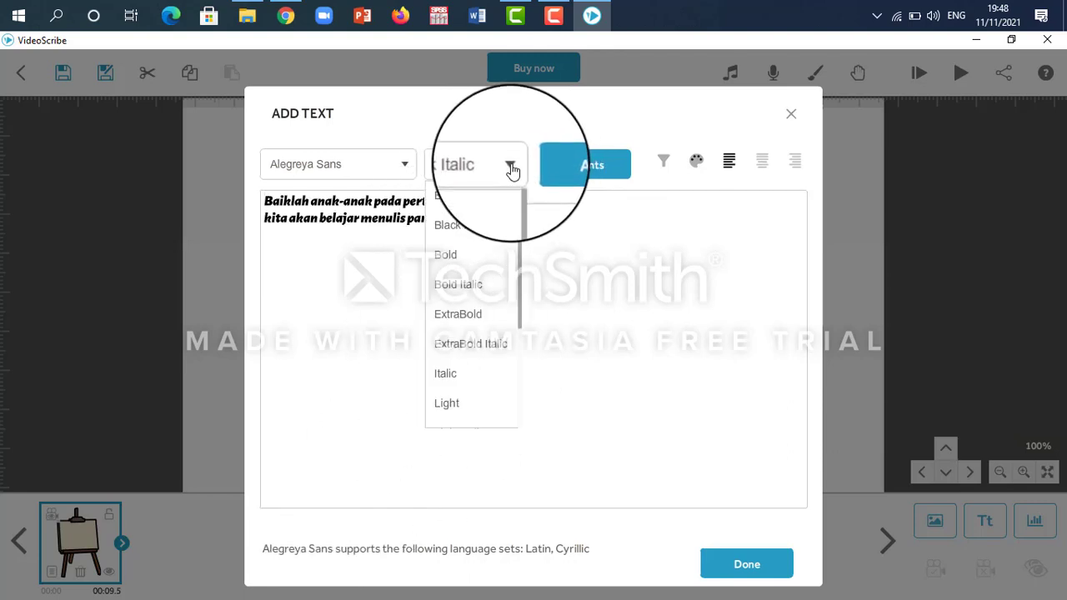
click(473, 200)
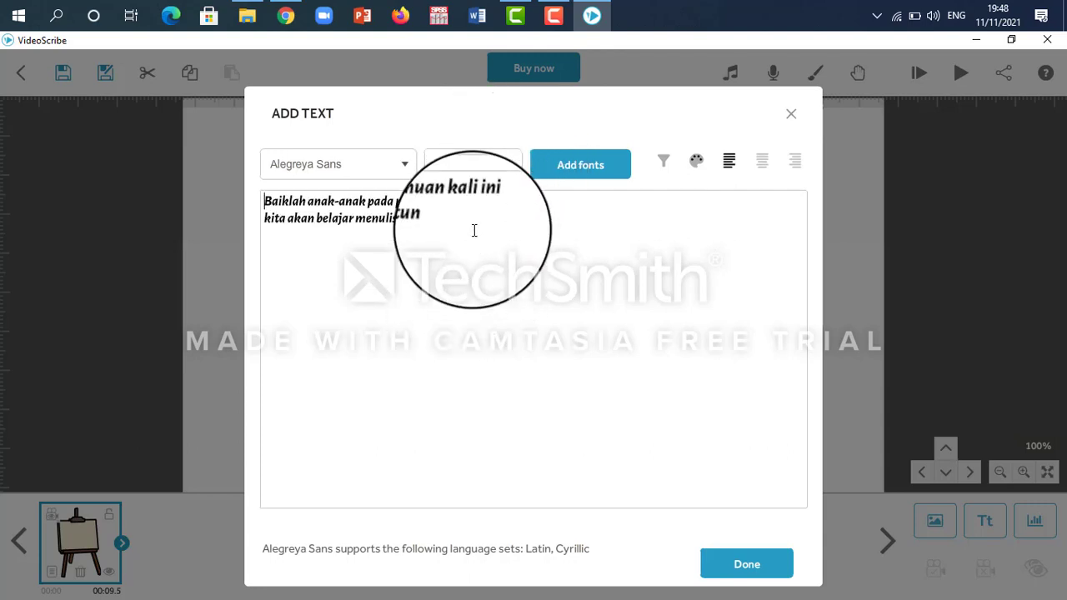
click(746, 565)
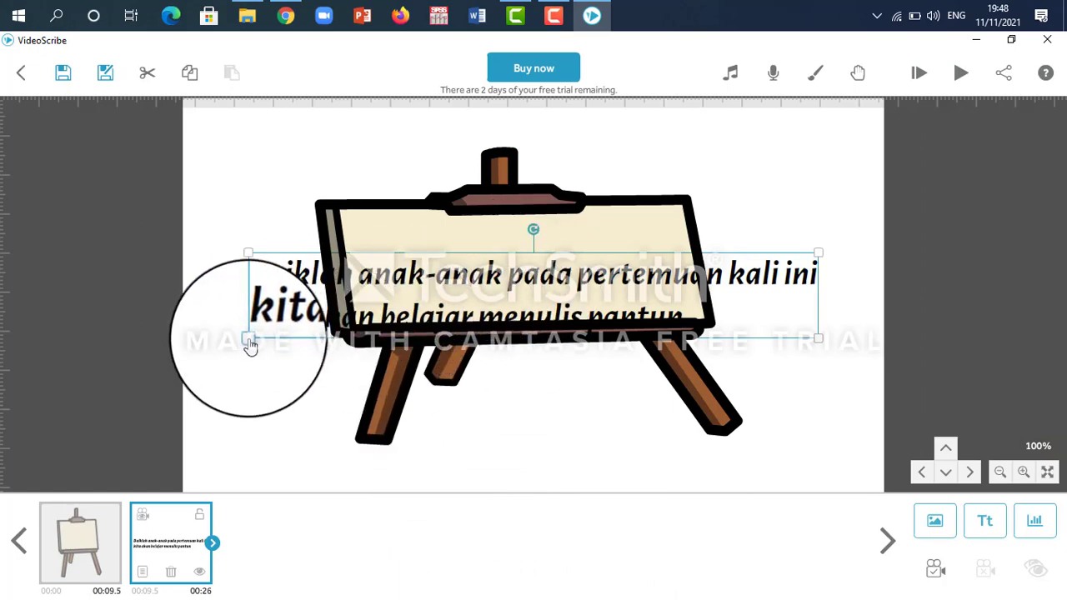
- Scale the text down and move it onto the easel's board, and narrow the easel around it
drag(250, 340, 381, 333)
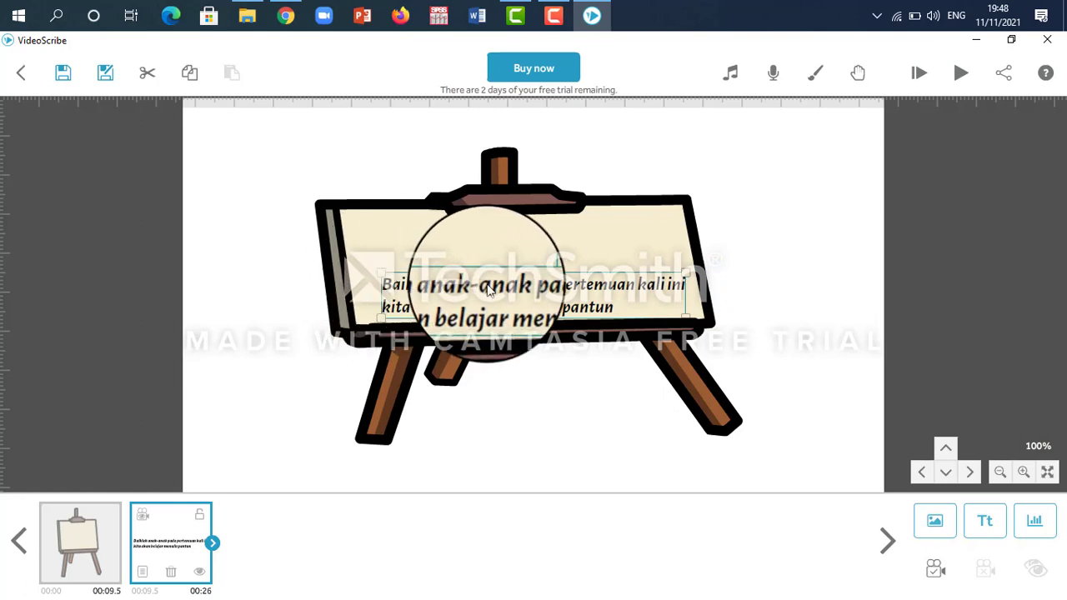
drag(493, 283, 476, 240)
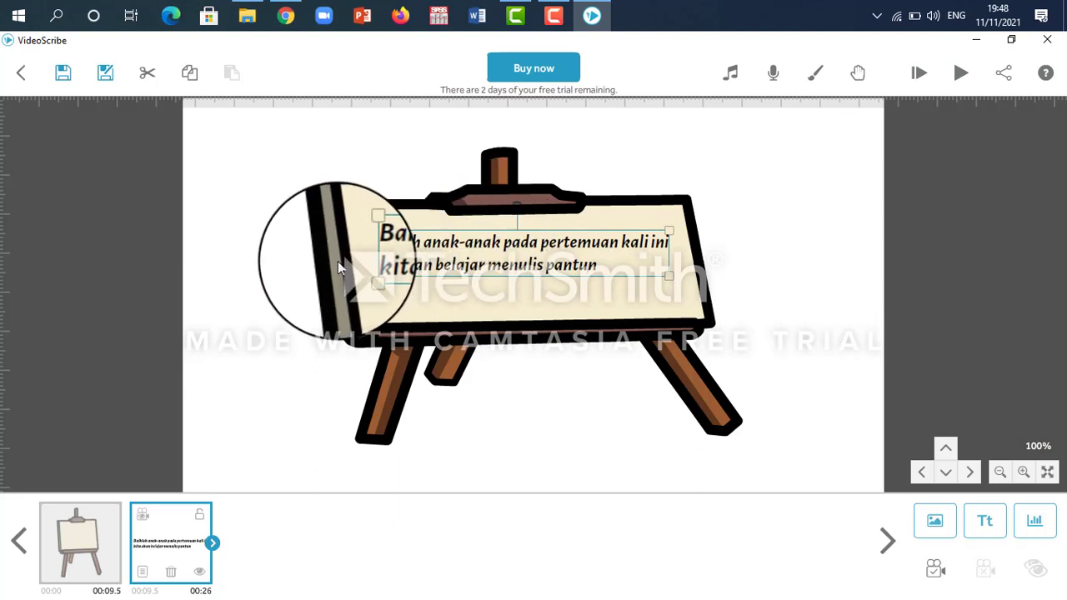
click(316, 246)
drag(295, 304, 341, 305)
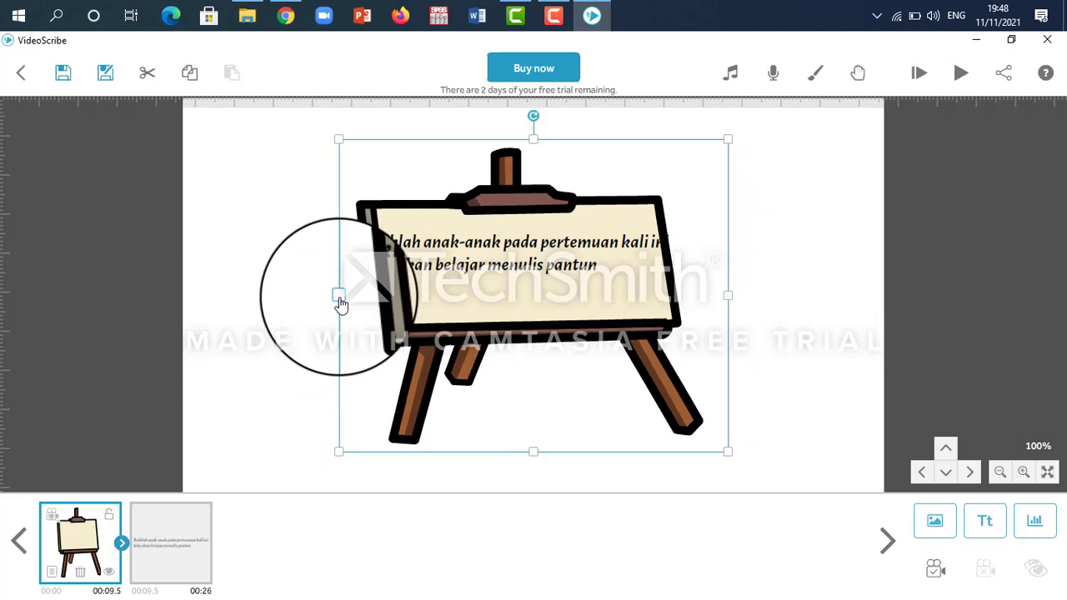
click(293, 484)
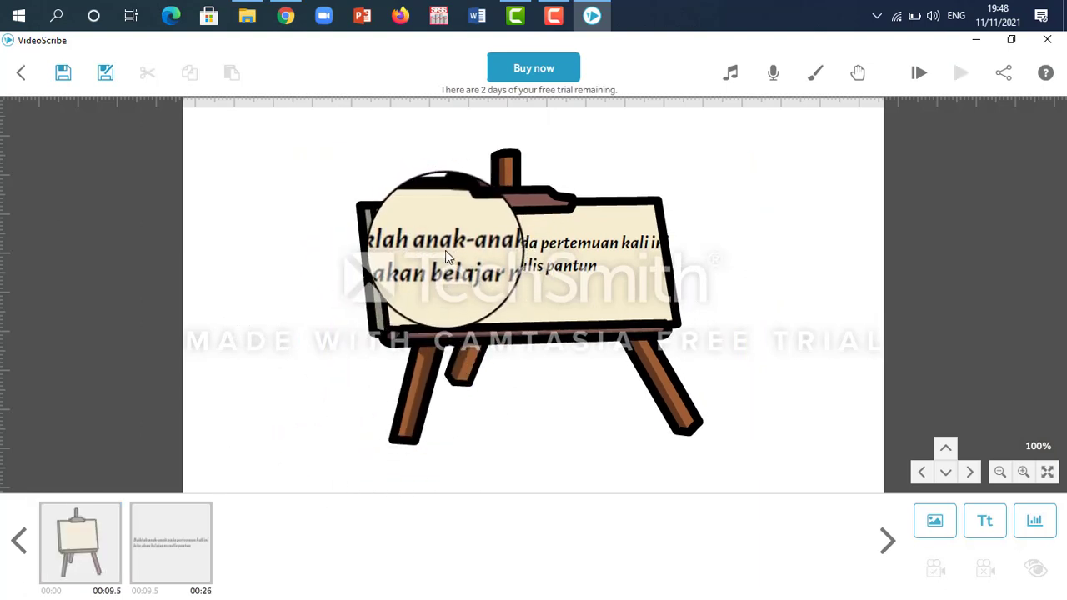
- Shrink the text slightly more and position it so both lines fit inside the easel's board
click(425, 267)
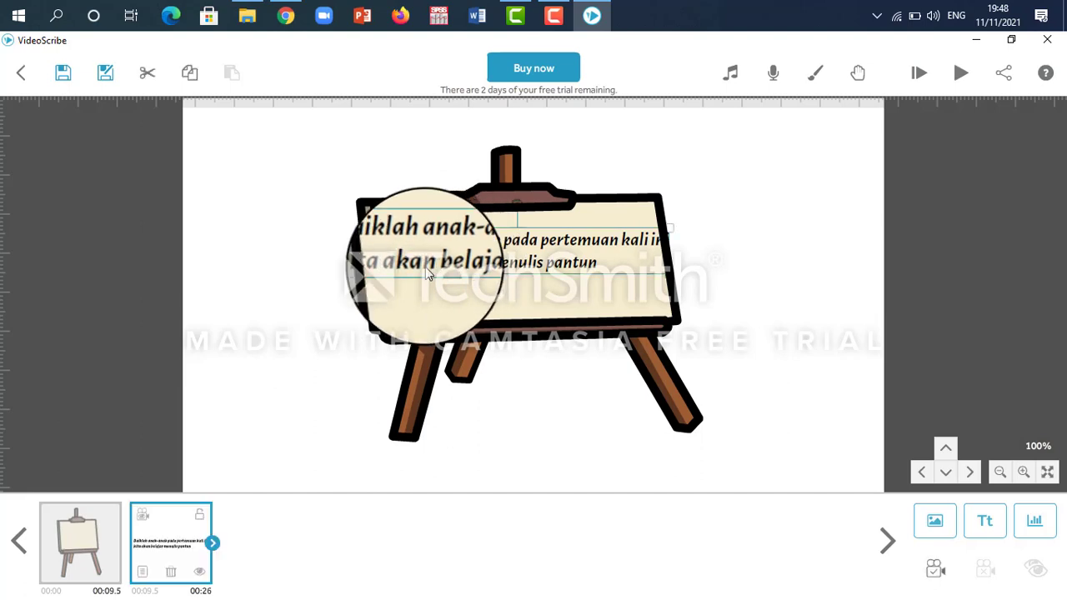
drag(363, 282, 388, 275)
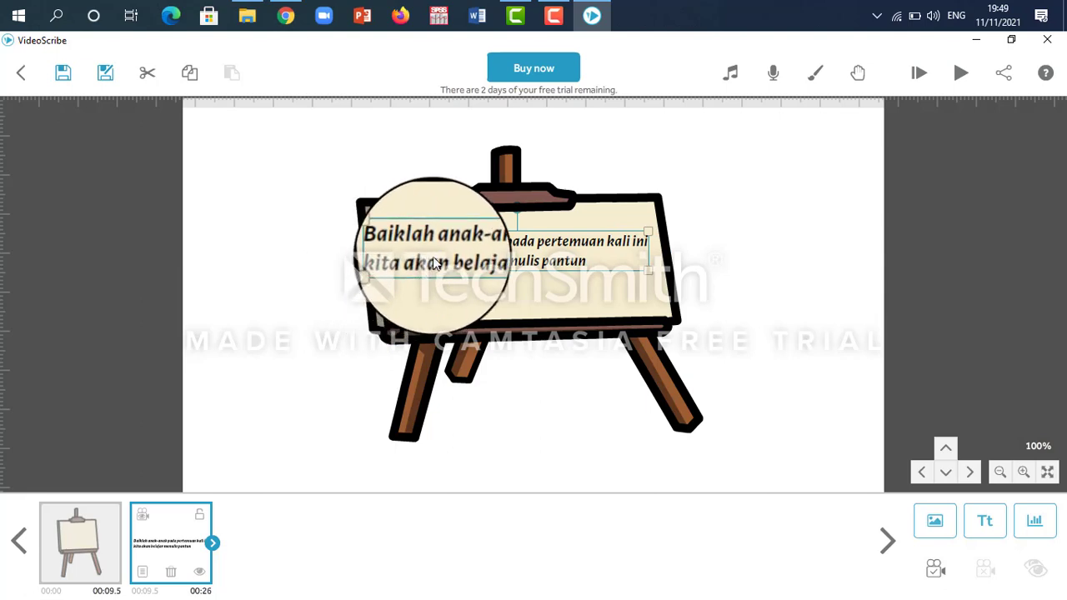
drag(440, 261, 447, 267)
- Open the easel's image properties to examine its drawing animation preview and colour options
double_click(421, 222)
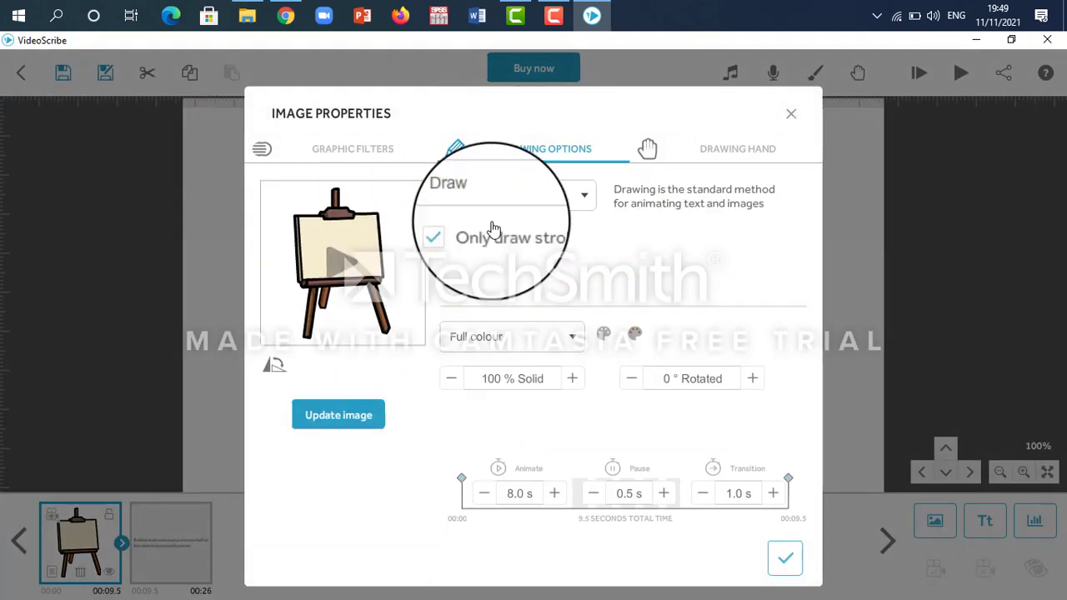
click(340, 267)
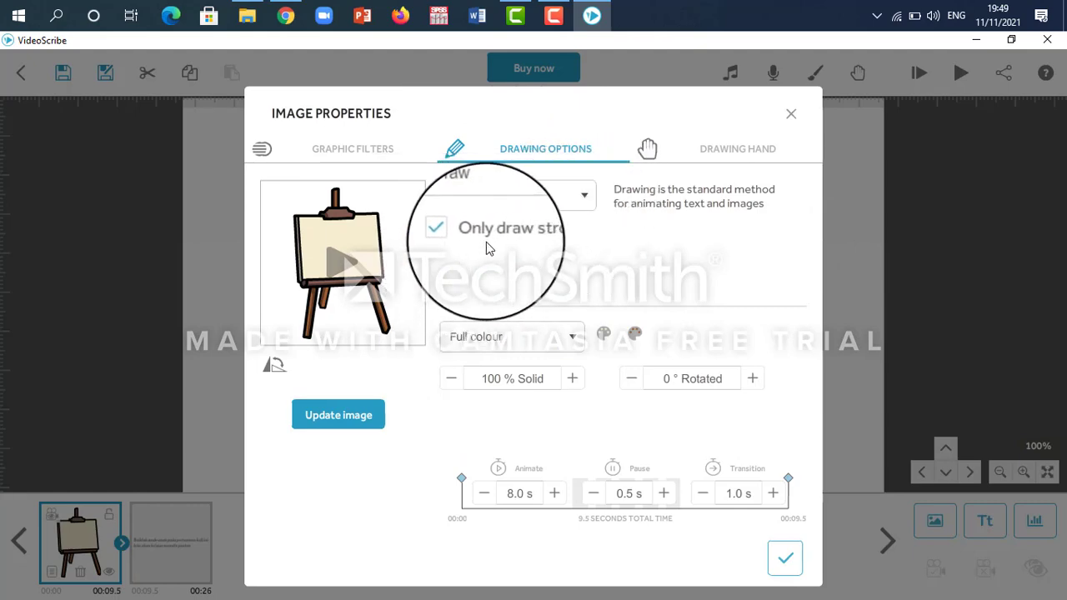
click(575, 340)
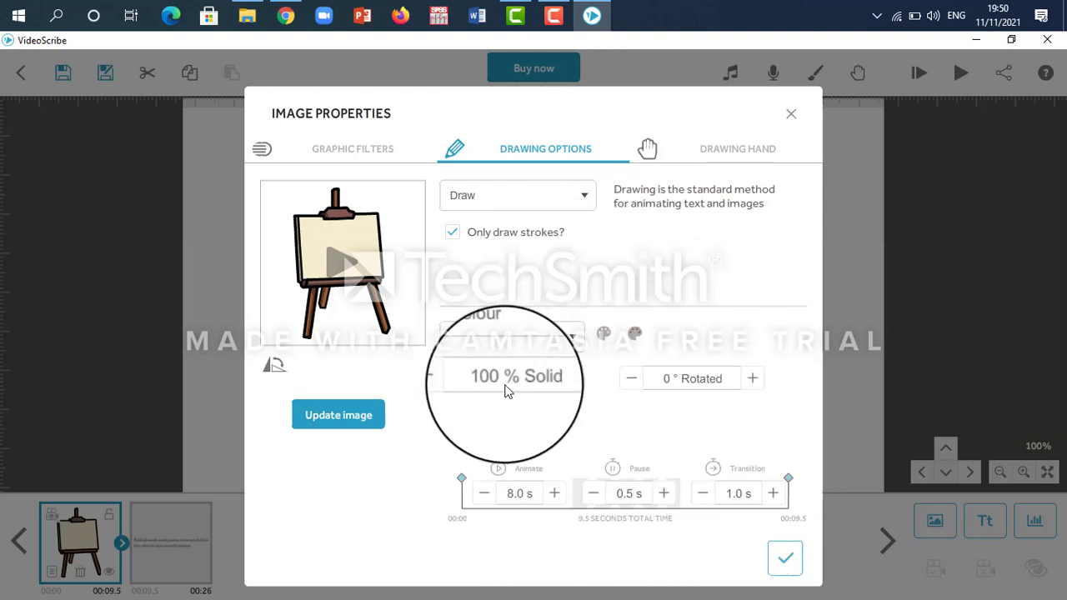
- Close the easel's image properties and move the easel and its text toward the canvas's left side, with the text inside the board
click(785, 560)
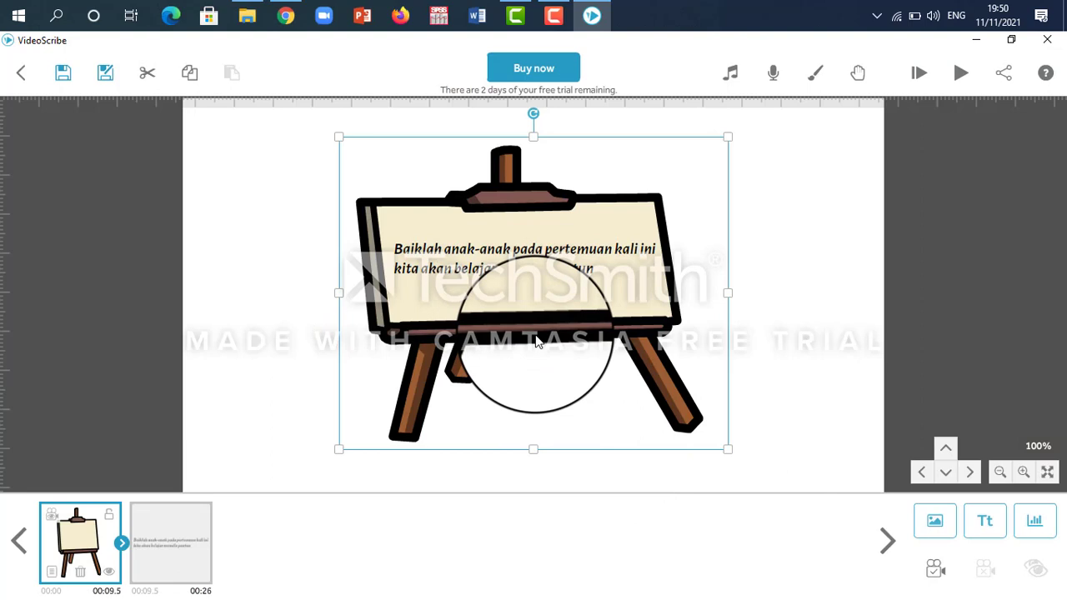
drag(360, 175, 279, 170)
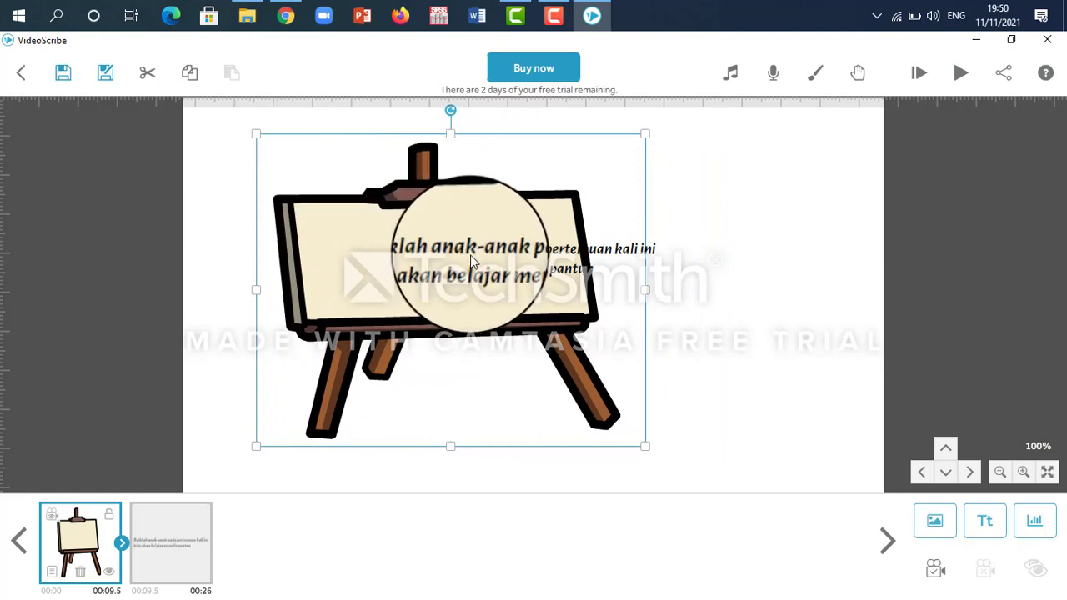
click(762, 381)
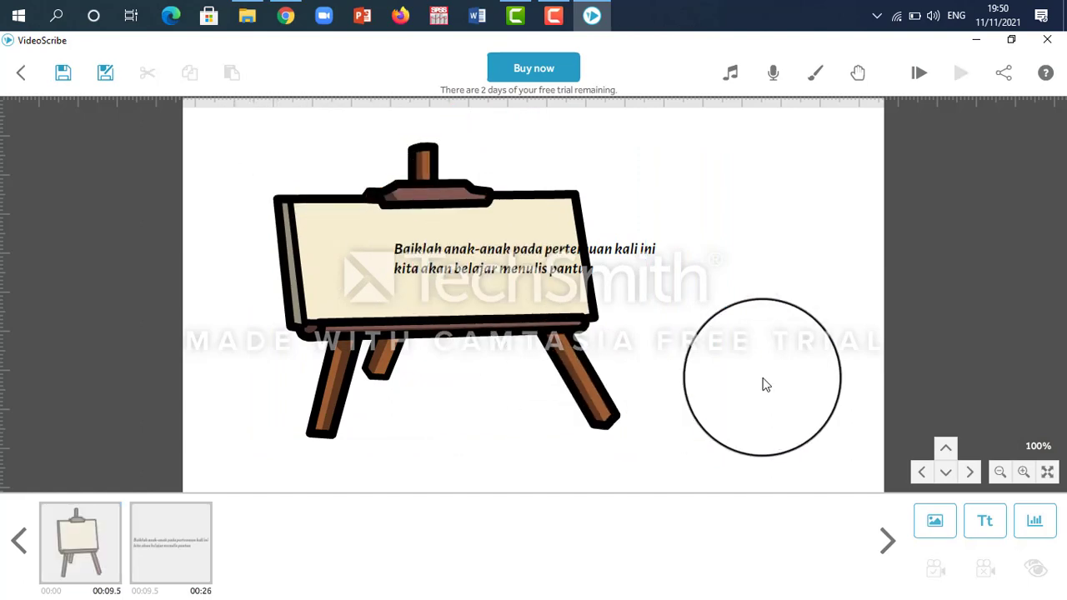
click(488, 253)
drag(487, 253, 396, 261)
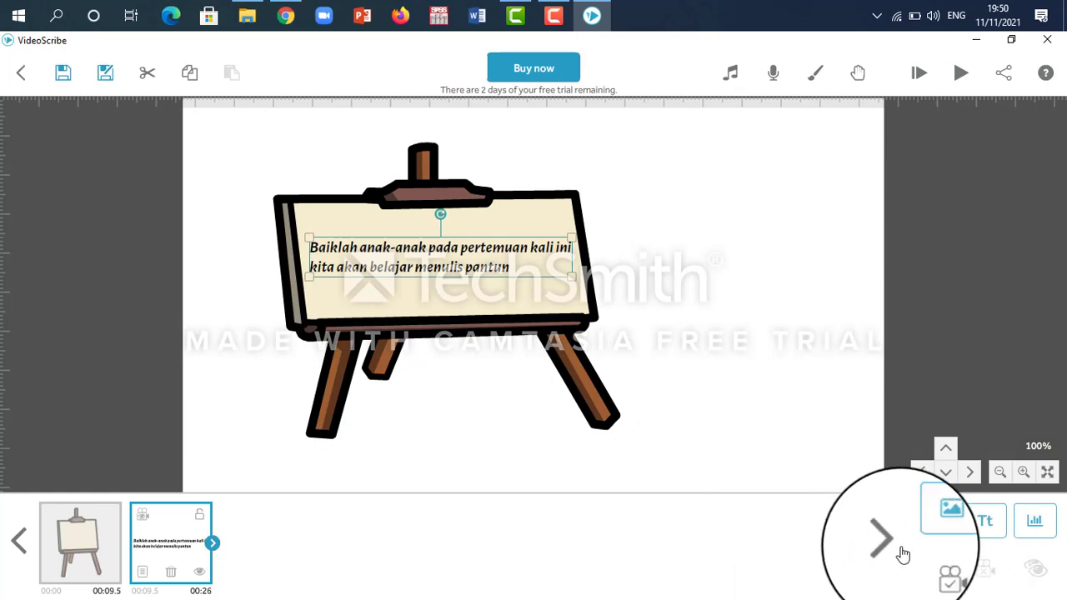
- Add the previously used image of the woman in a blue headscarf and place her to the right of the easel
click(934, 522)
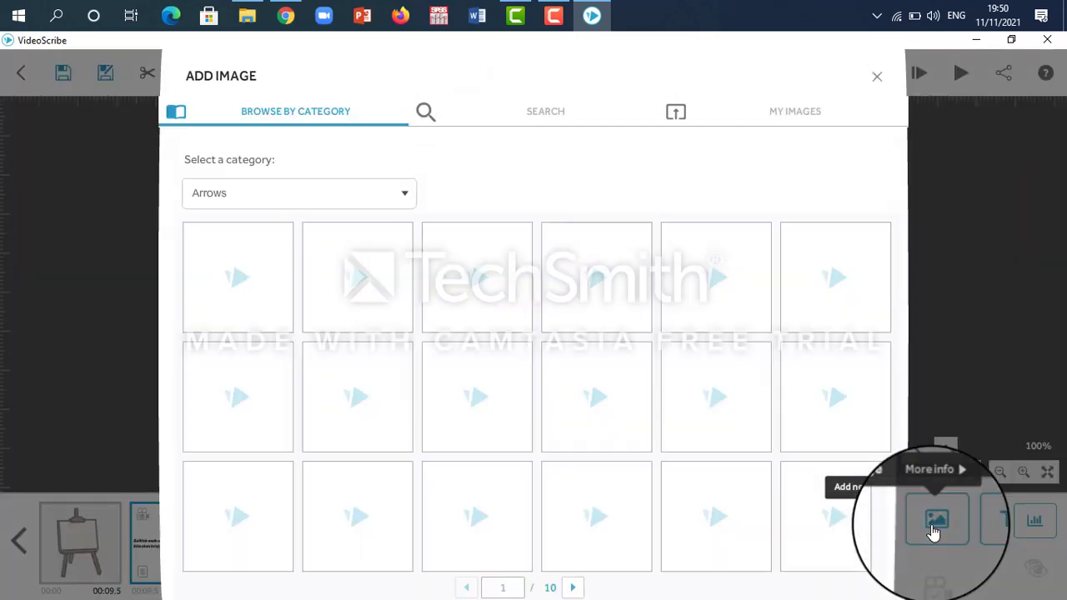
click(798, 117)
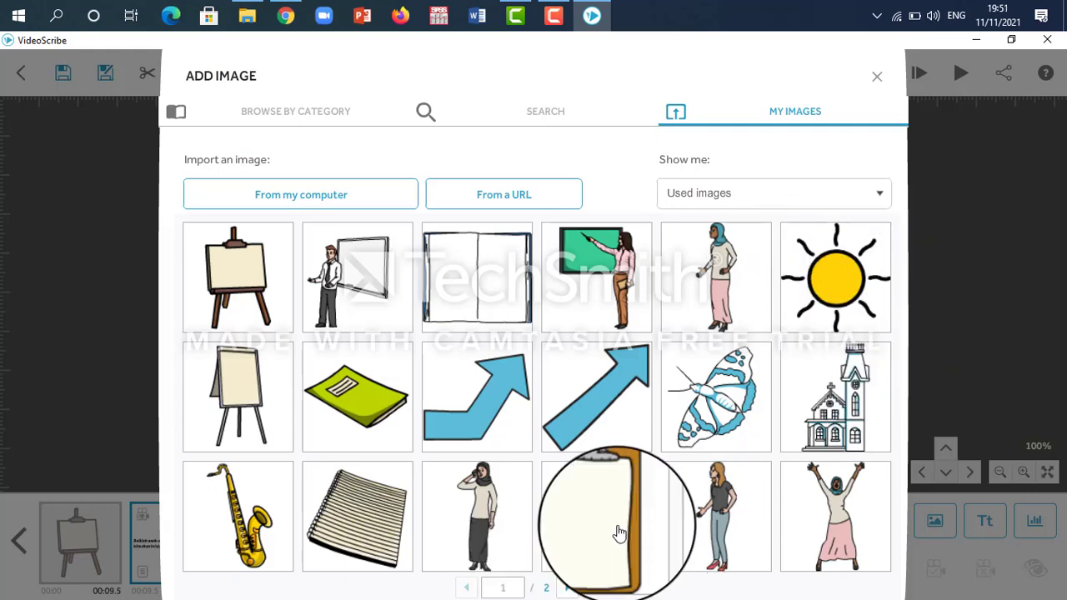
click(732, 298)
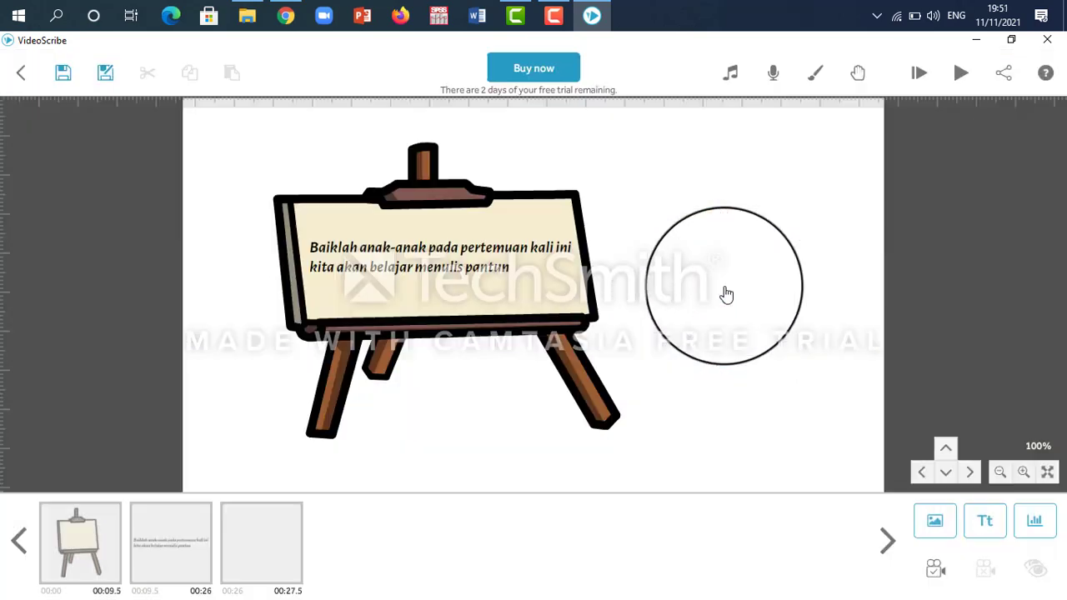
drag(575, 191, 742, 189)
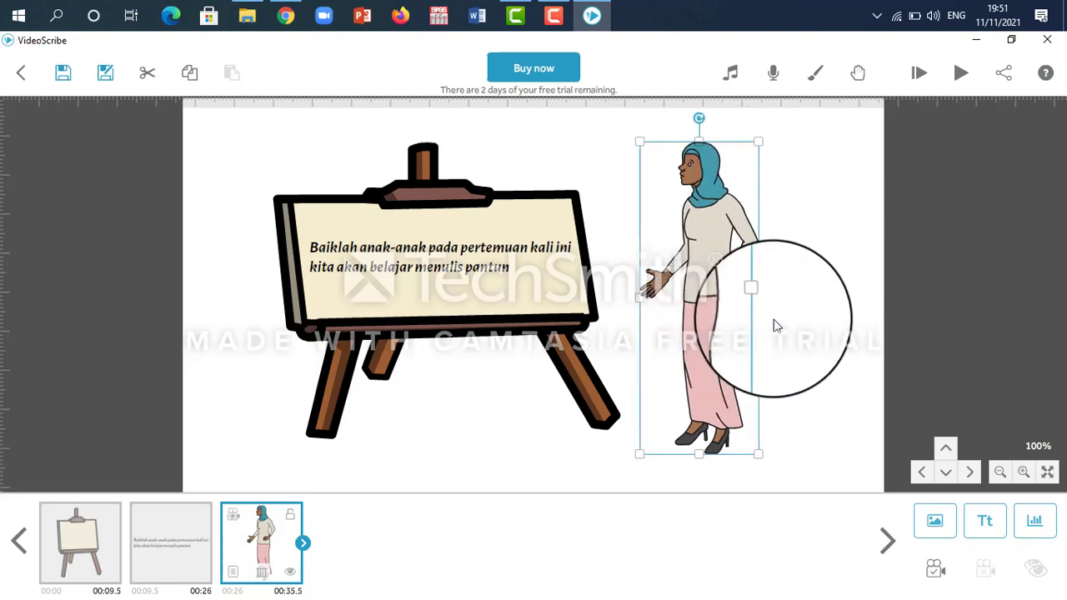
click(776, 326)
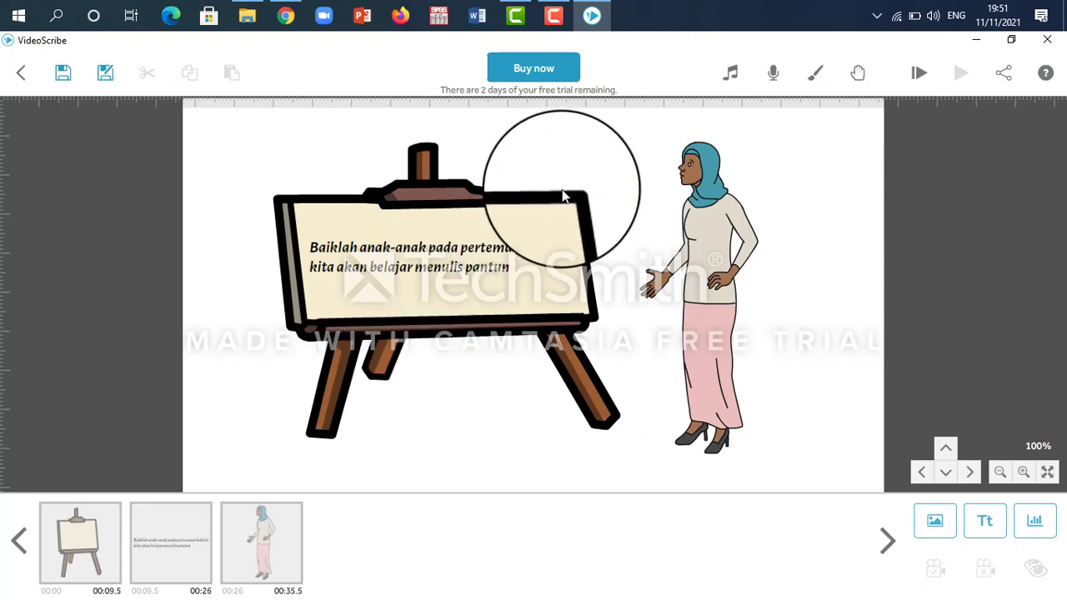
- Preview the scribe with the easel, text and woman from the beginning
click(920, 74)
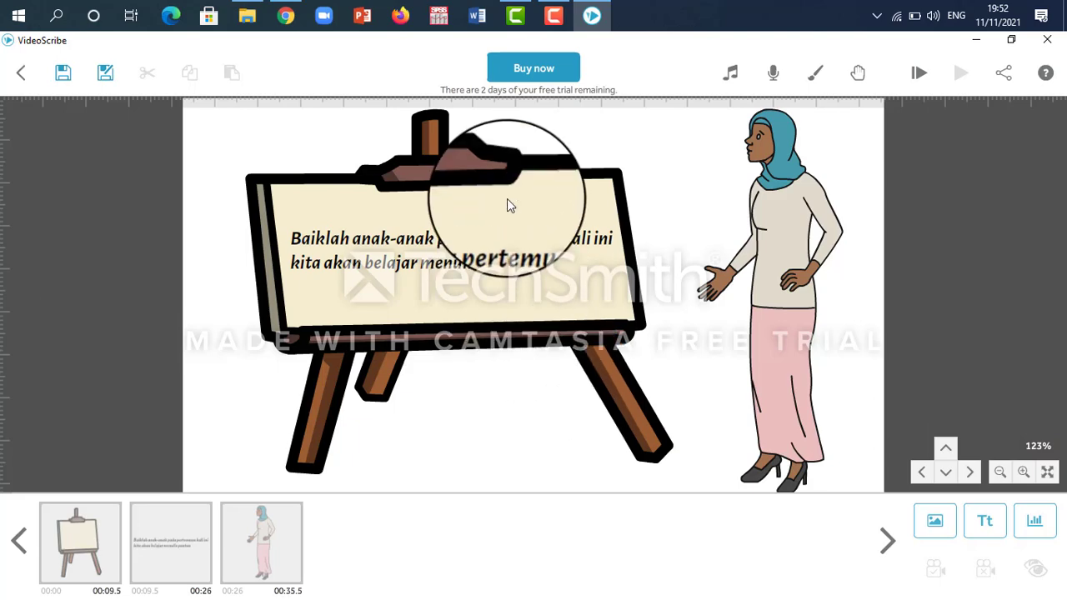
drag(547, 201, 840, 246)
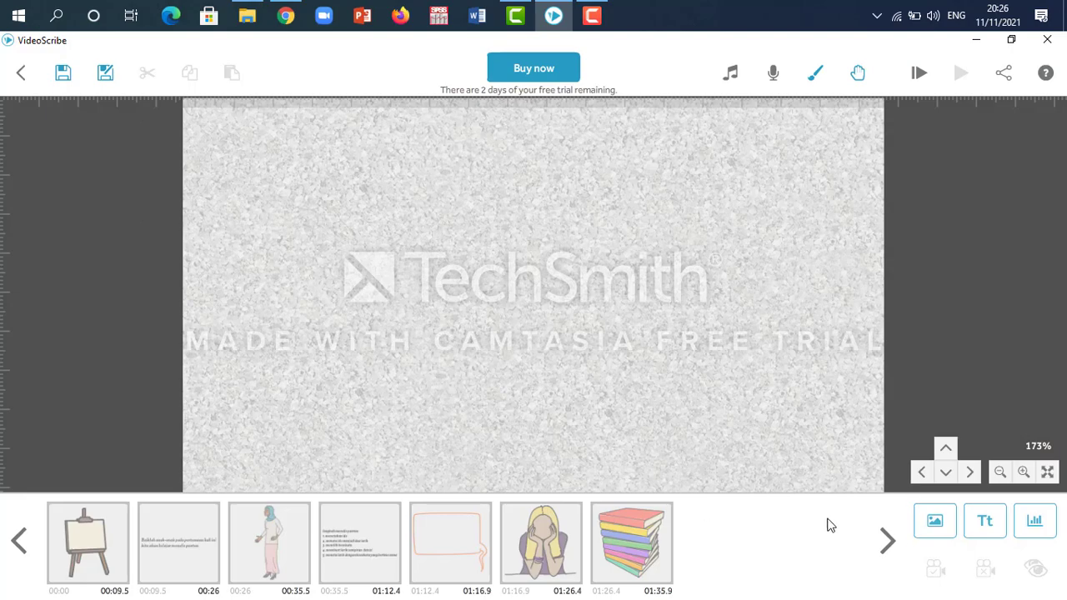
- Look through the used images and the first five pages of the People category for a new figure
click(934, 528)
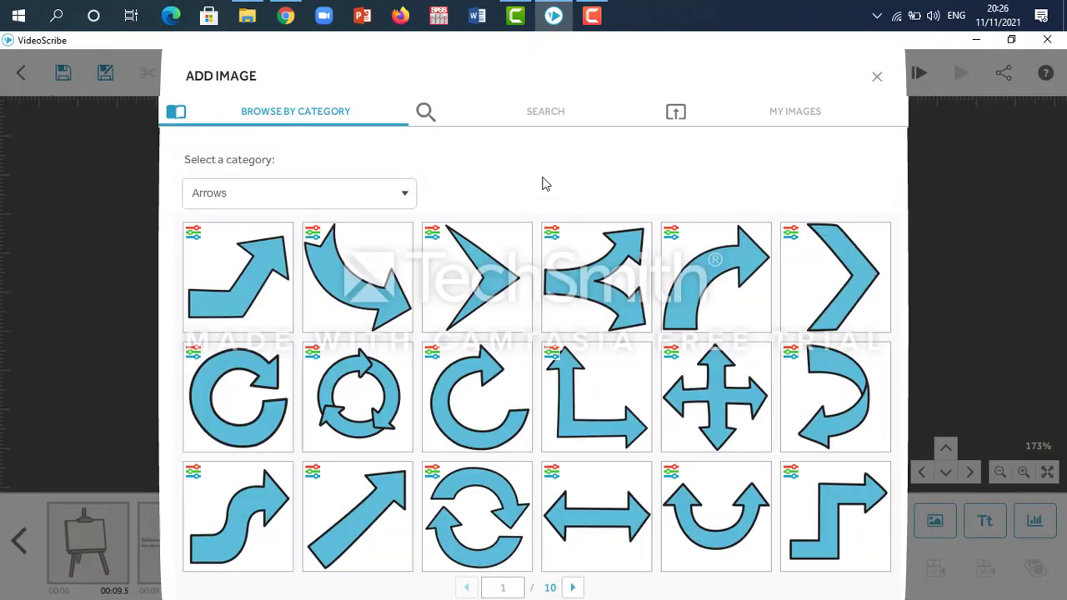
click(795, 115)
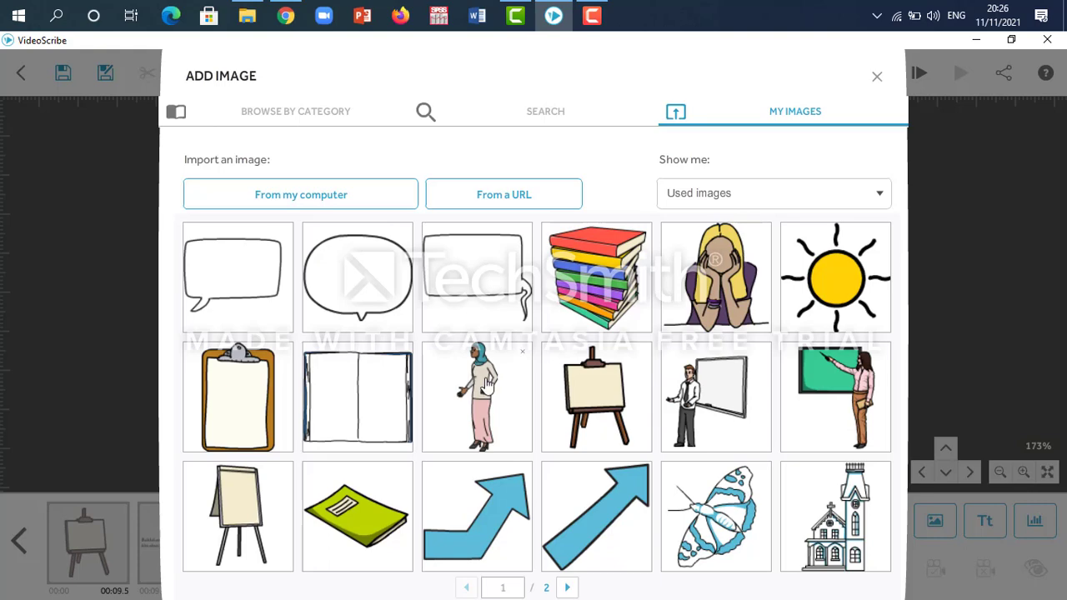
click(310, 111)
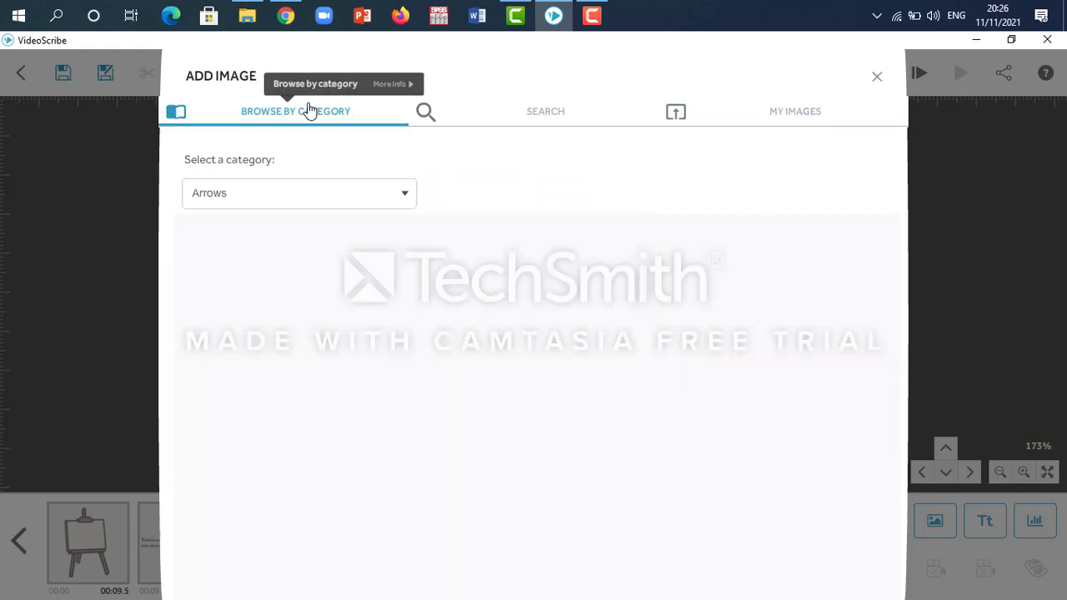
click(407, 197)
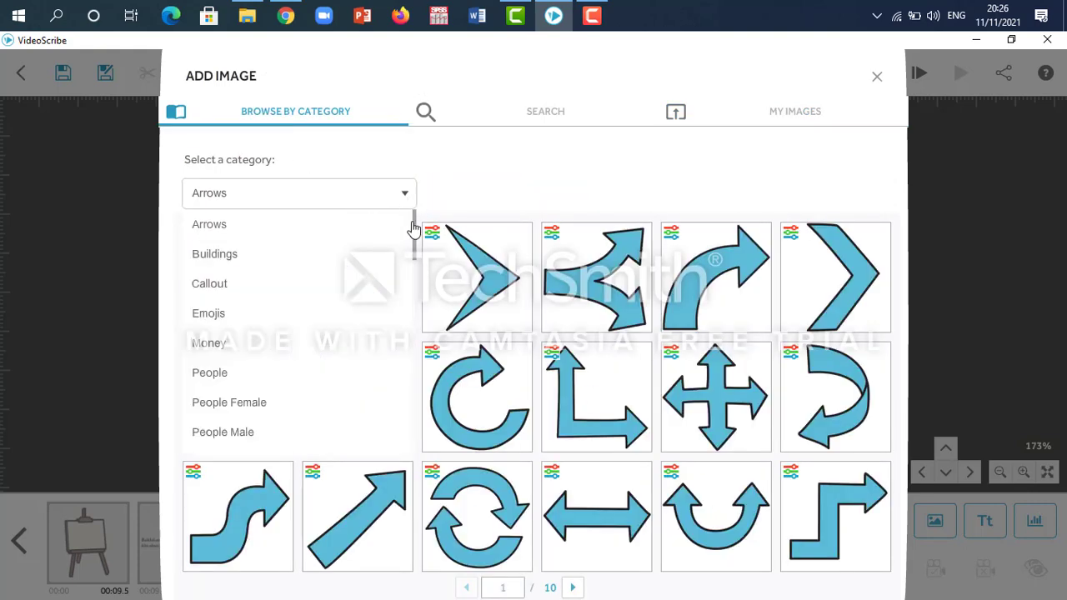
click(223, 375)
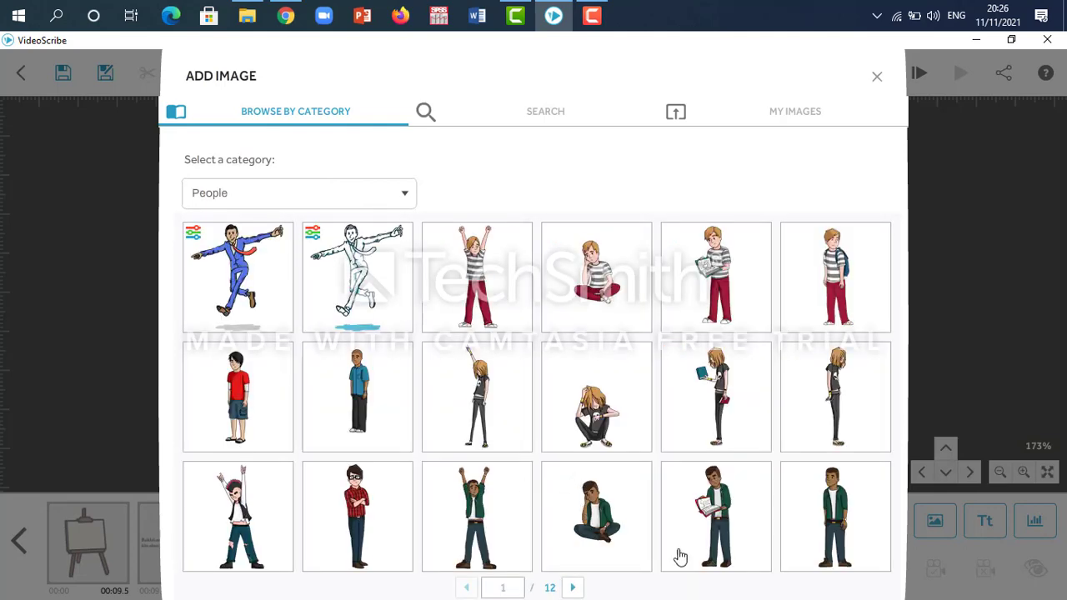
click(573, 590)
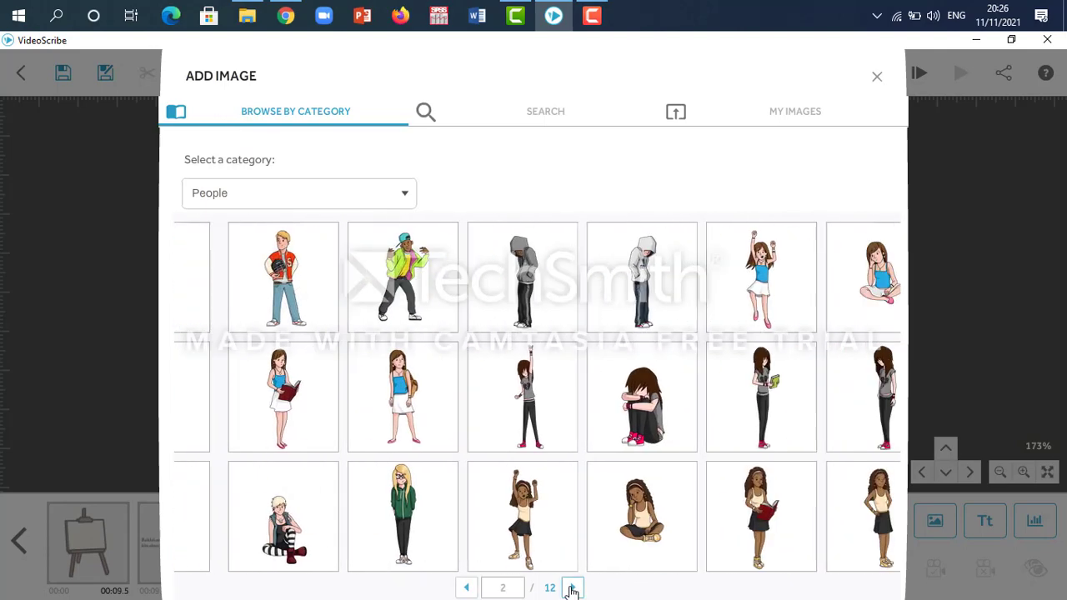
click(572, 590)
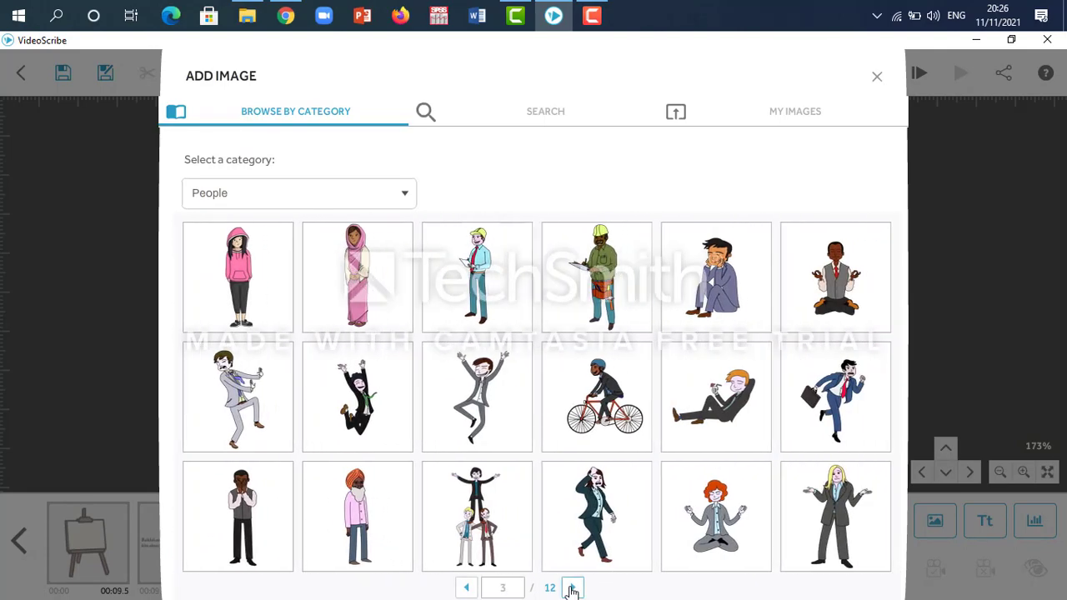
click(573, 590)
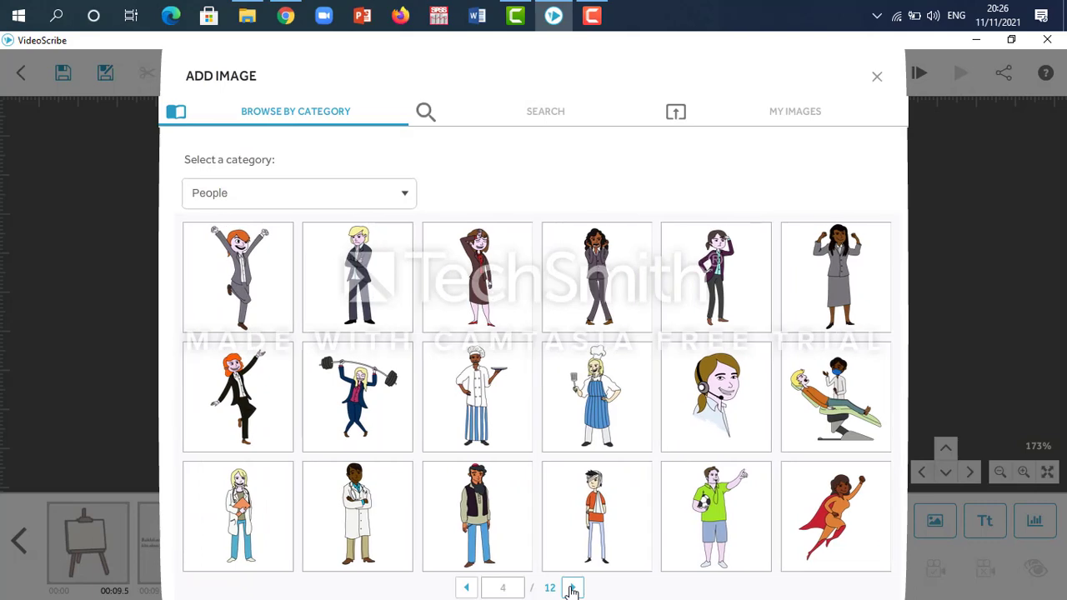
click(572, 589)
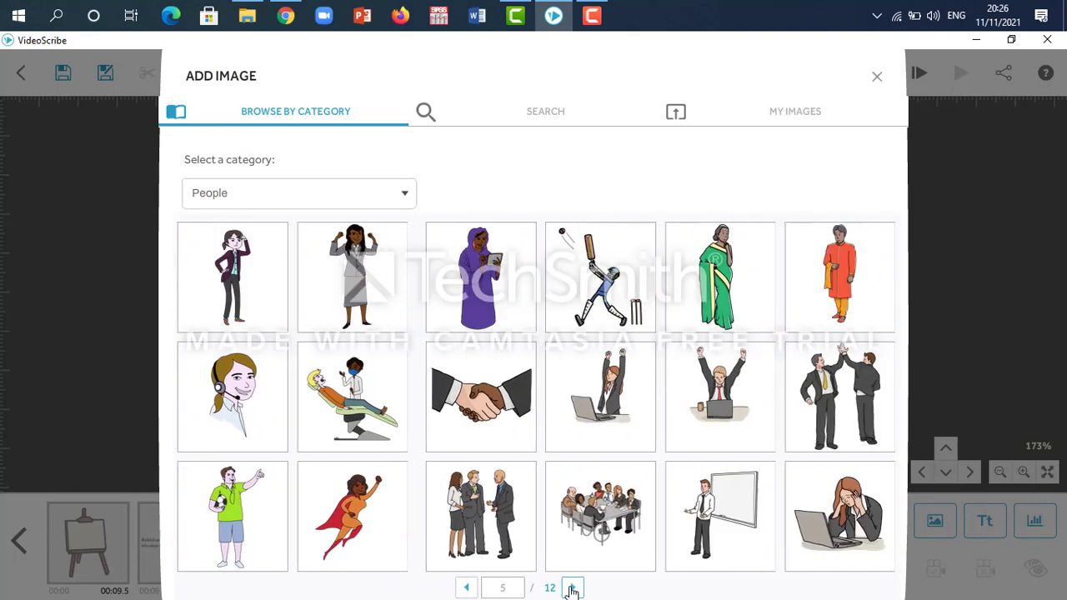
- Add the side-facing woman in a magenta headscarf with outstretched hand from page 7 of the People Female image category
click(408, 196)
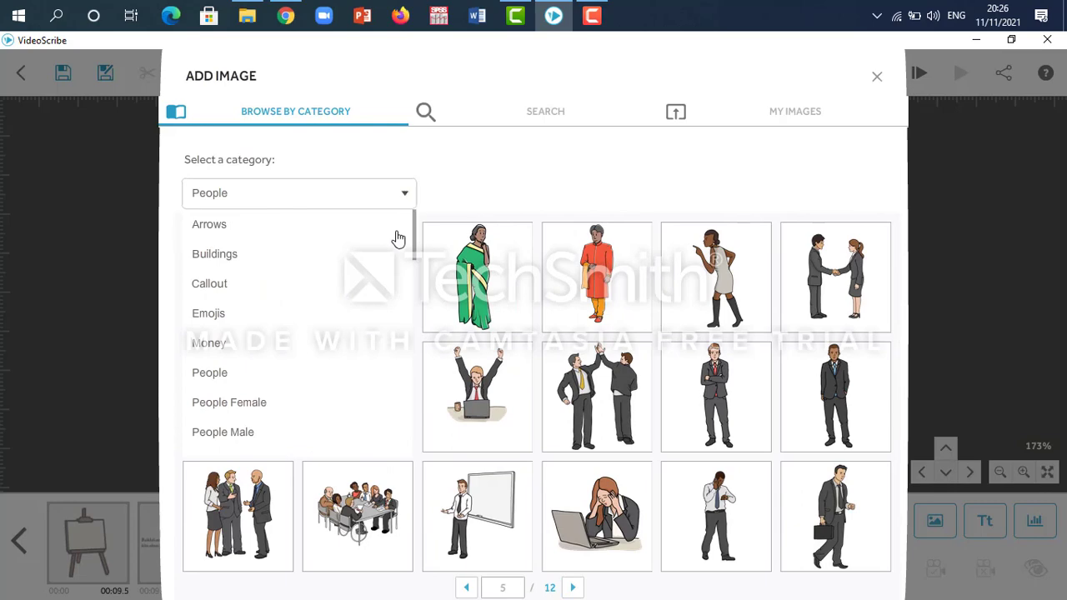
click(262, 405)
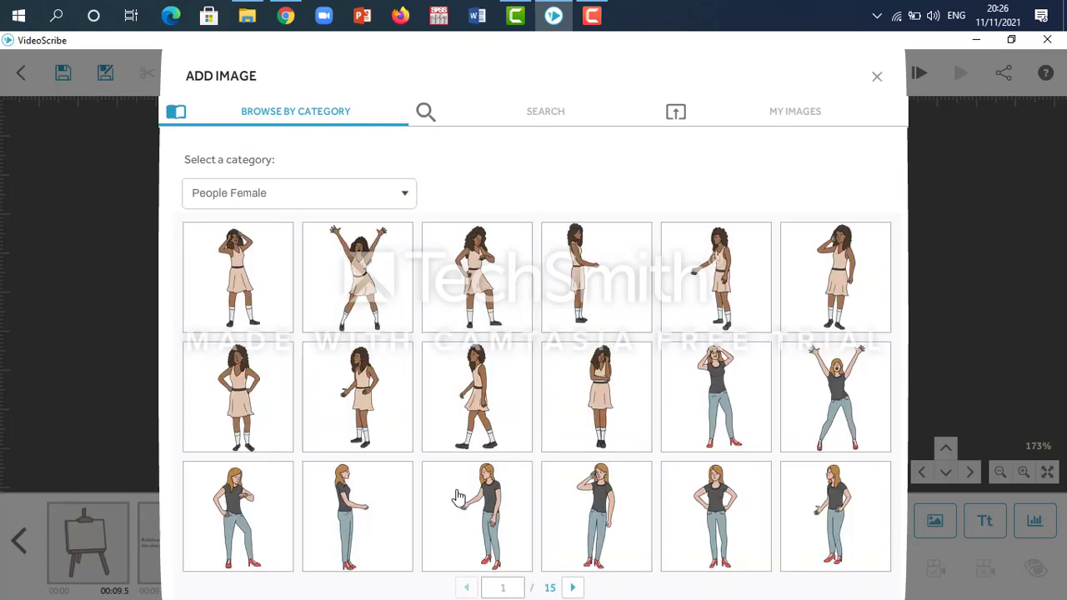
click(574, 589)
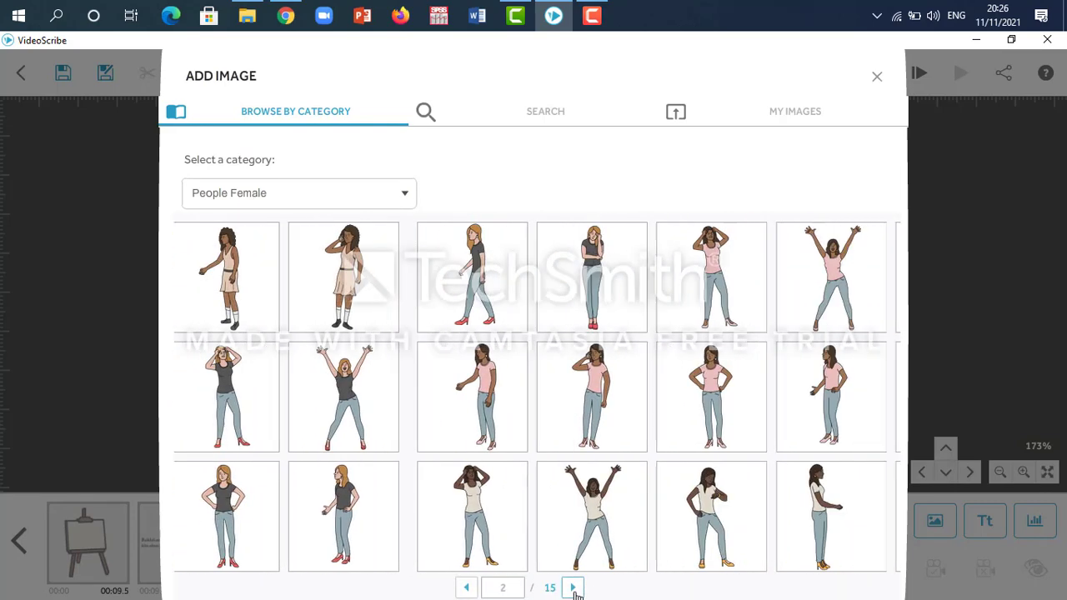
click(574, 589)
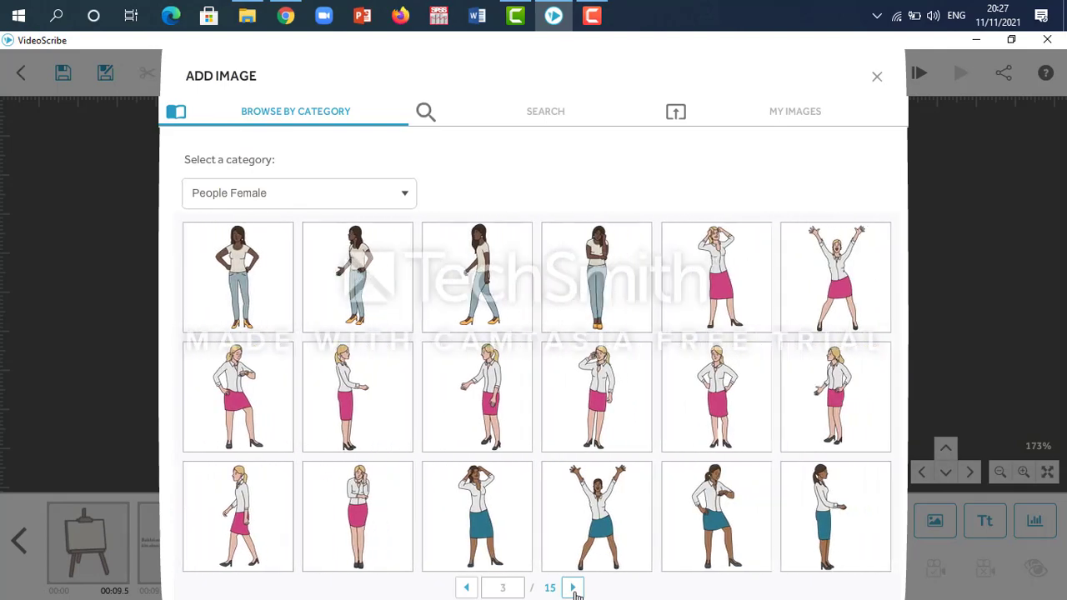
click(574, 589)
click(573, 589)
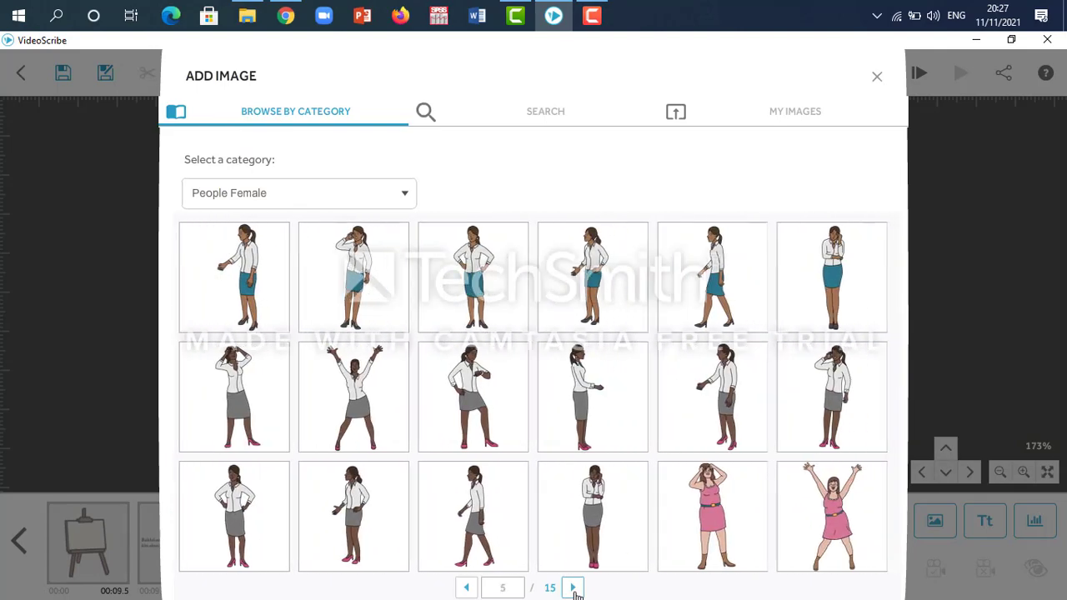
click(574, 589)
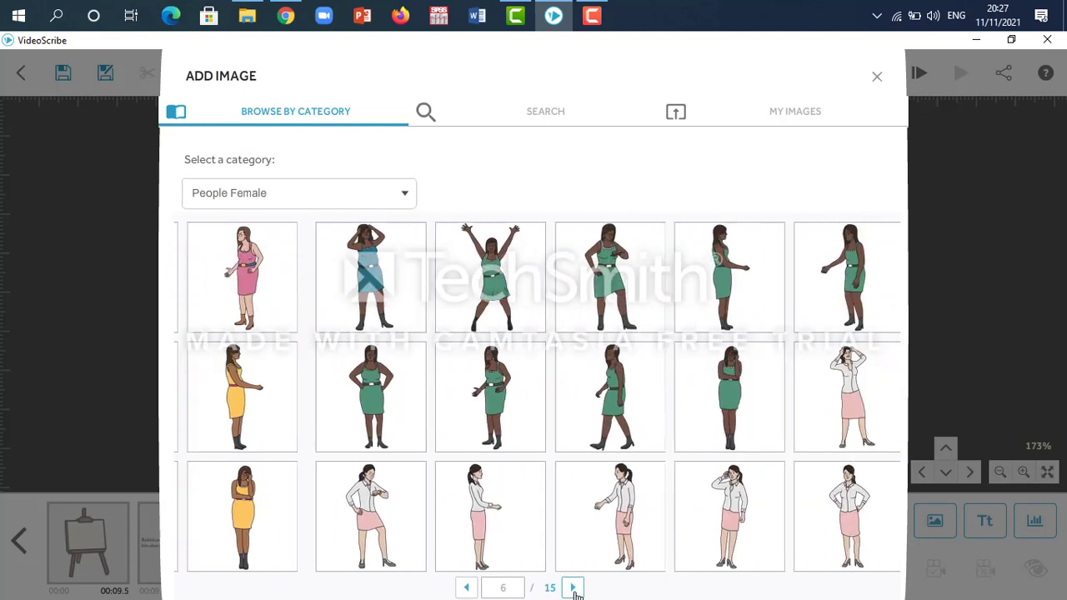
click(573, 588)
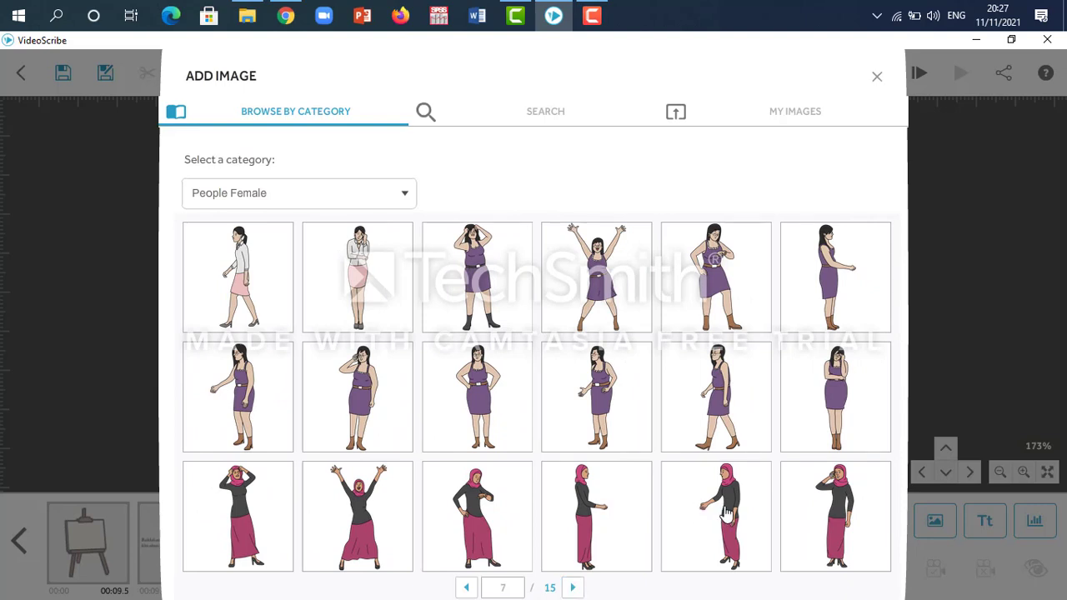
click(585, 527)
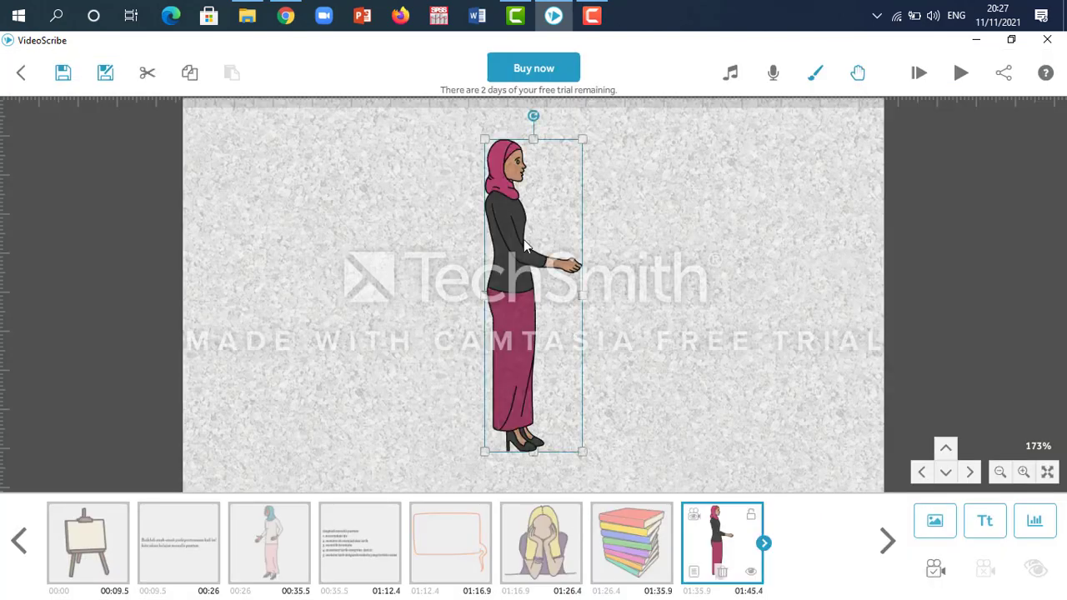
- Move the woman in the magenta headscarf to the canvas's left side and enlarge her slightly
drag(562, 201, 316, 196)
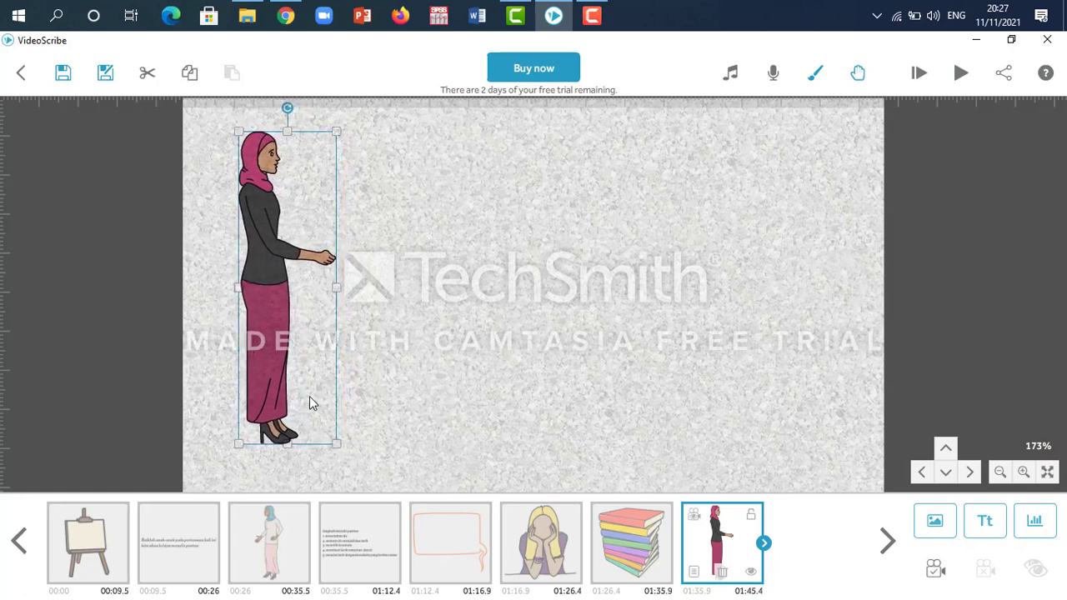
drag(336, 450, 341, 465)
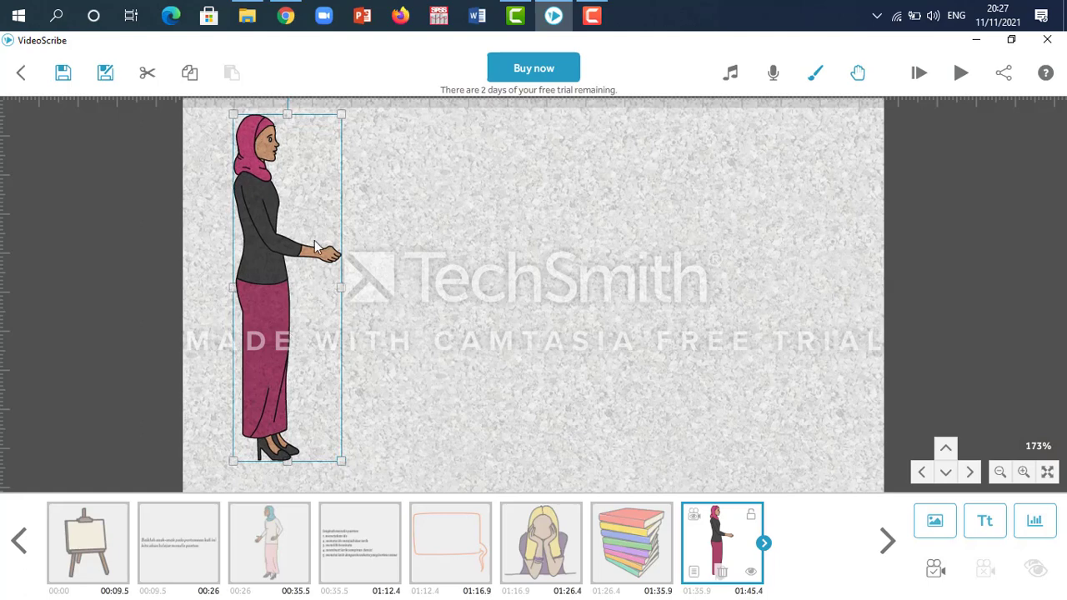
click(421, 275)
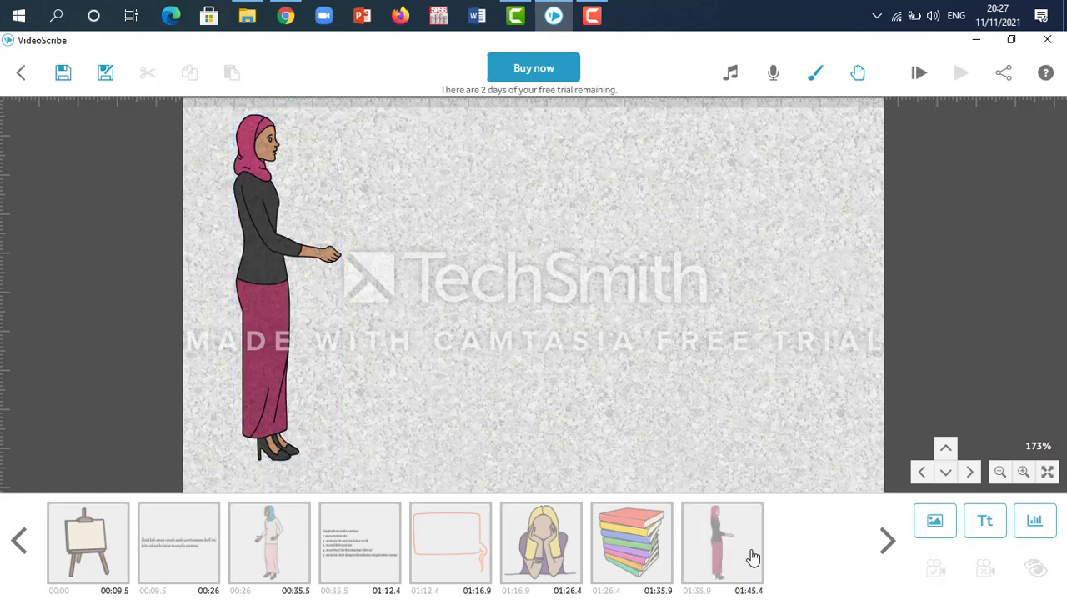
- Add the plain cloud shape from page 6 of the Callout image category
click(935, 525)
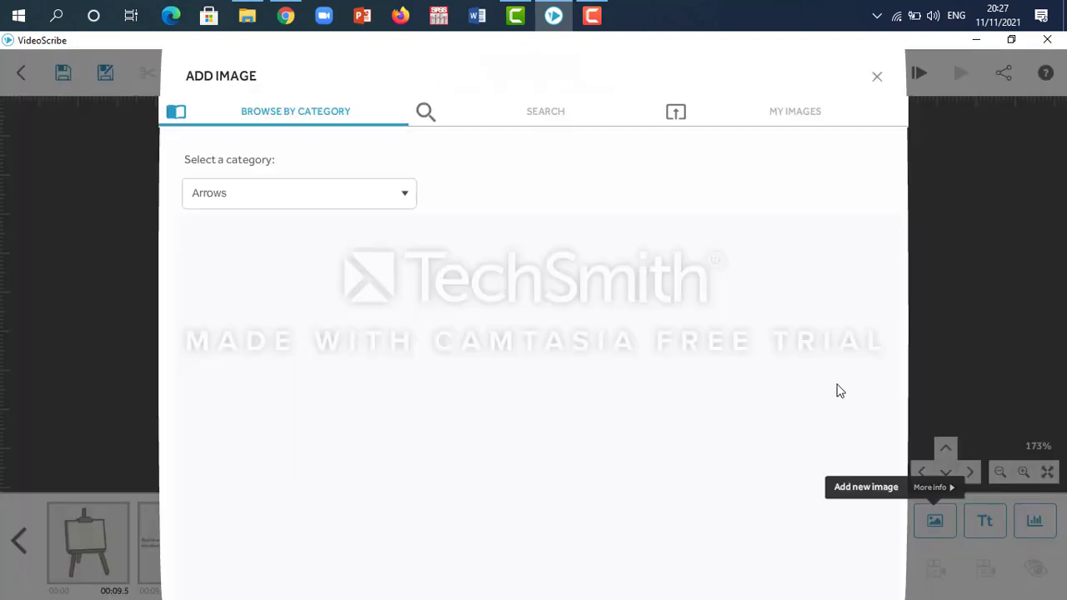
click(787, 115)
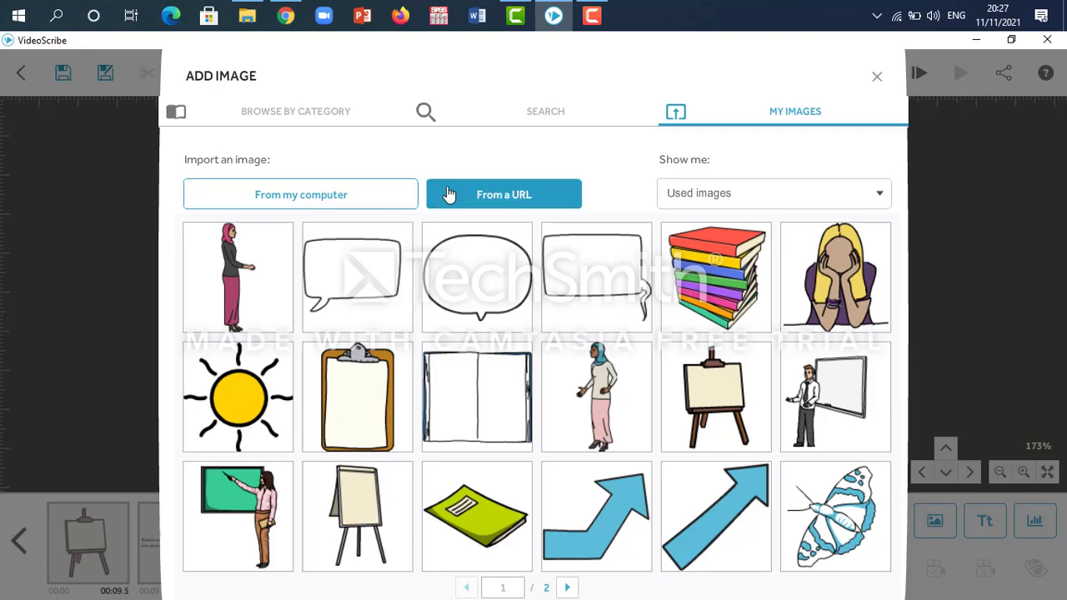
click(311, 114)
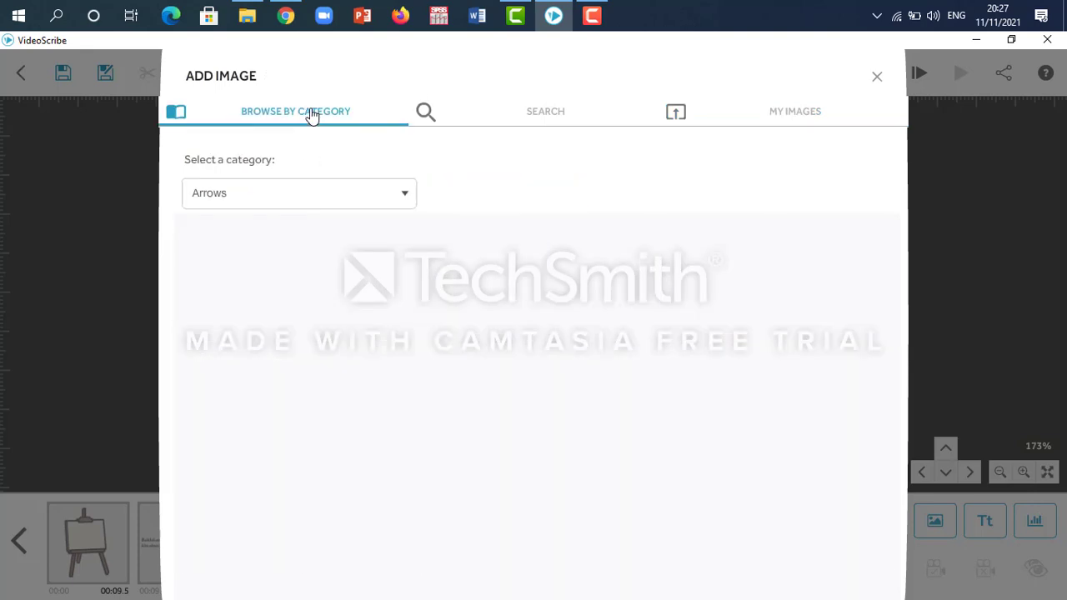
click(404, 196)
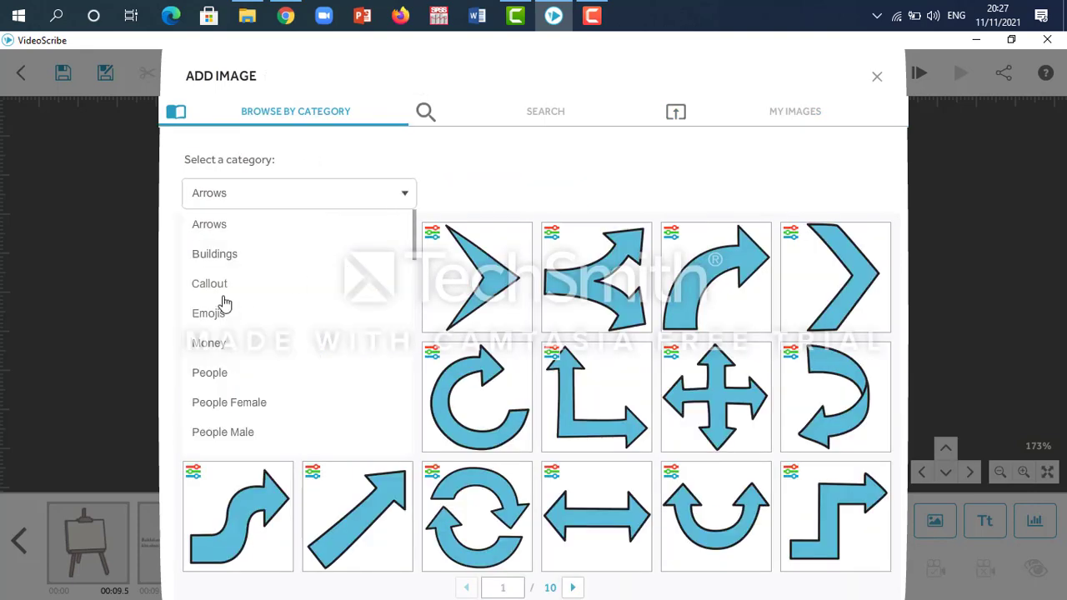
click(226, 290)
click(567, 588)
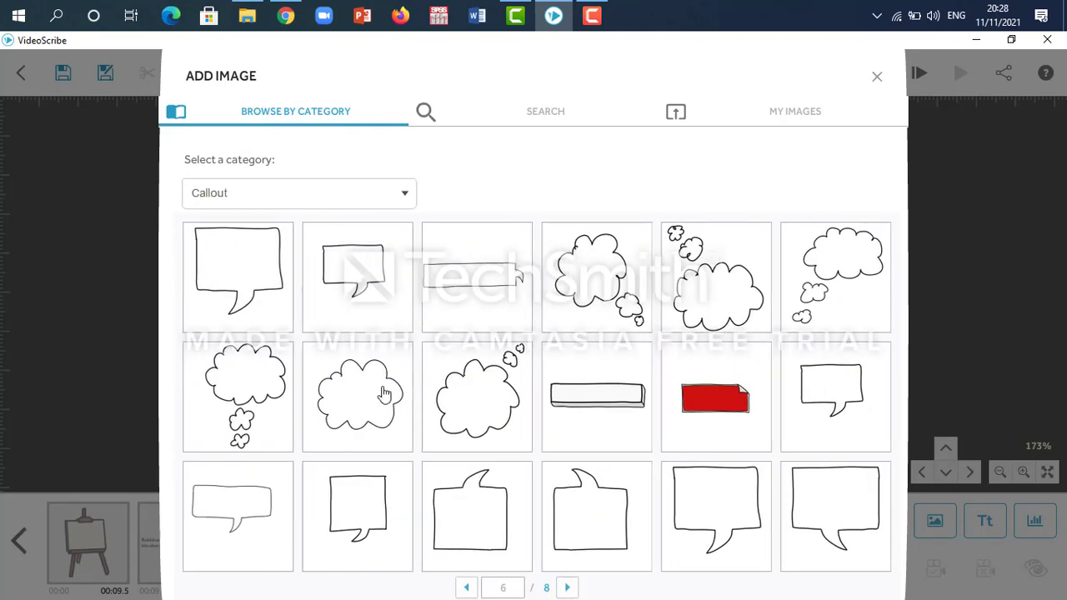
click(386, 393)
- Reshape the cloud into a wide, flatter form and place it beside the woman's outstretched hand
drag(536, 250, 519, 197)
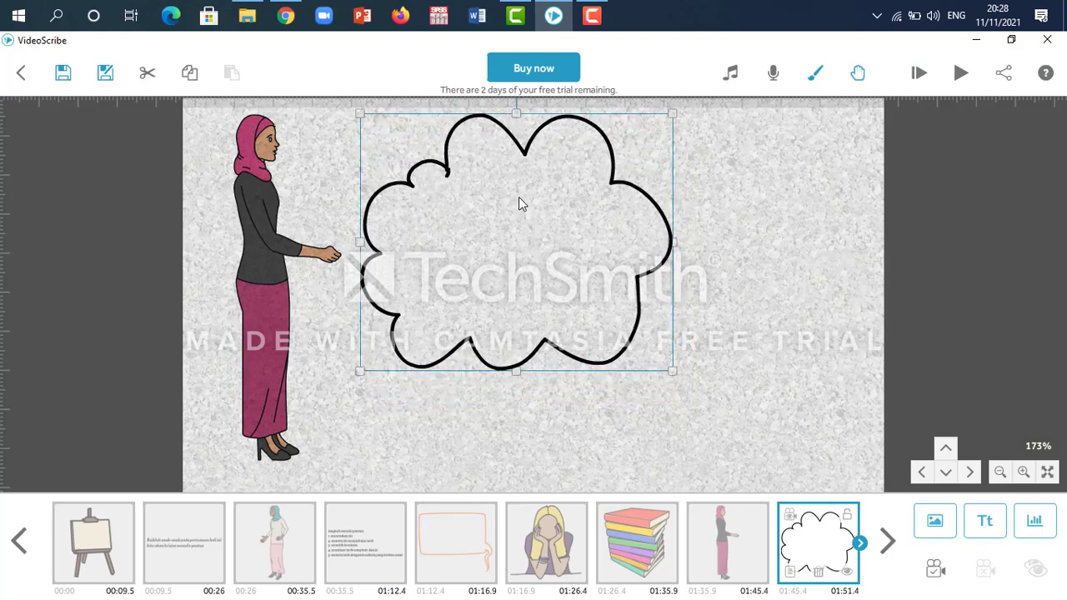
drag(673, 114, 670, 176)
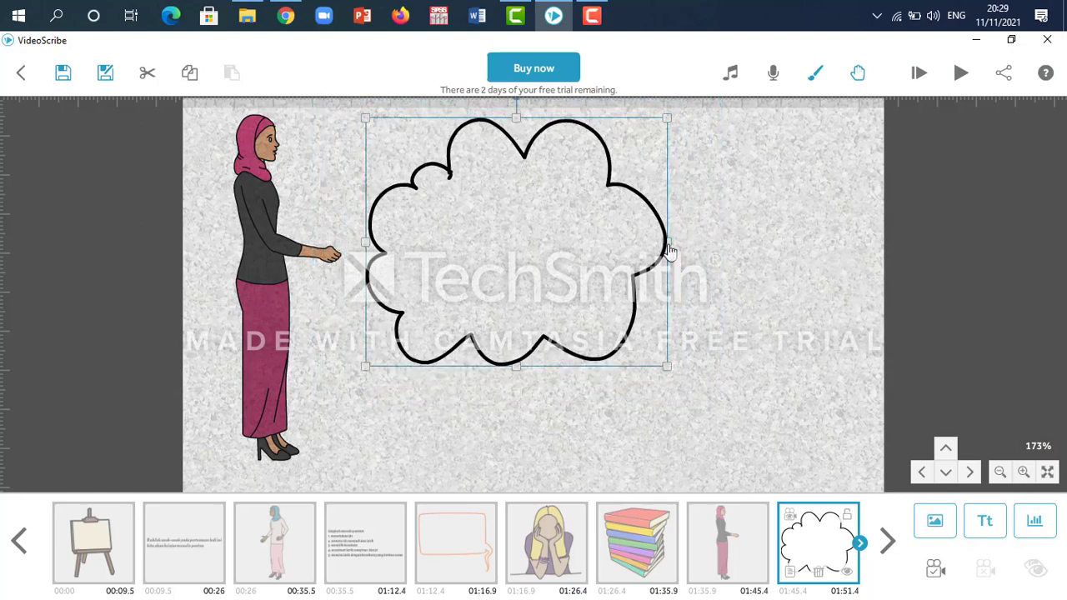
drag(670, 248, 722, 247)
drag(619, 247, 711, 234)
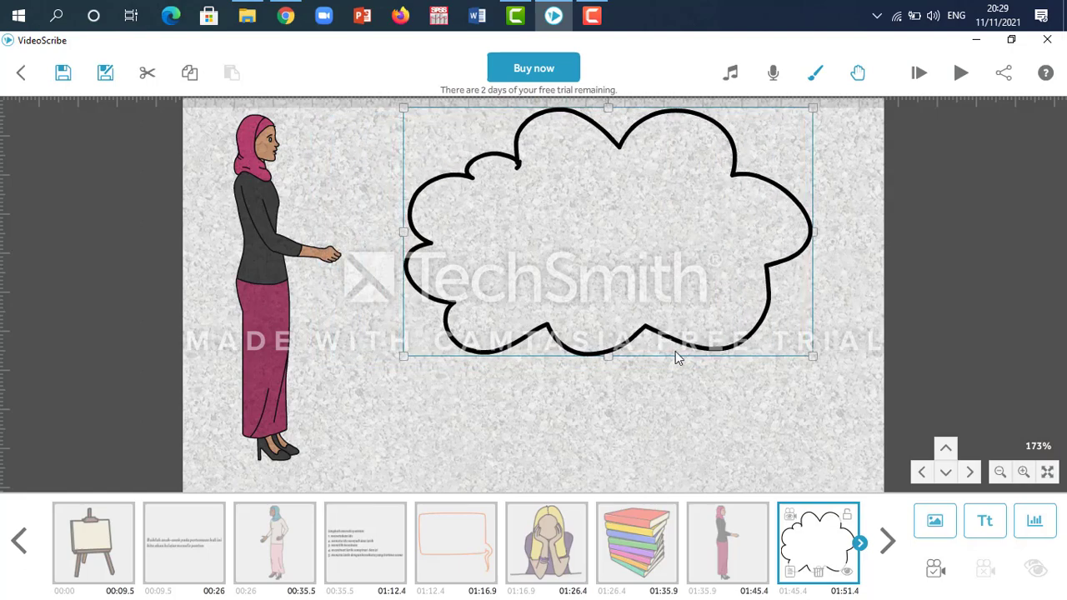
drag(609, 365, 612, 325)
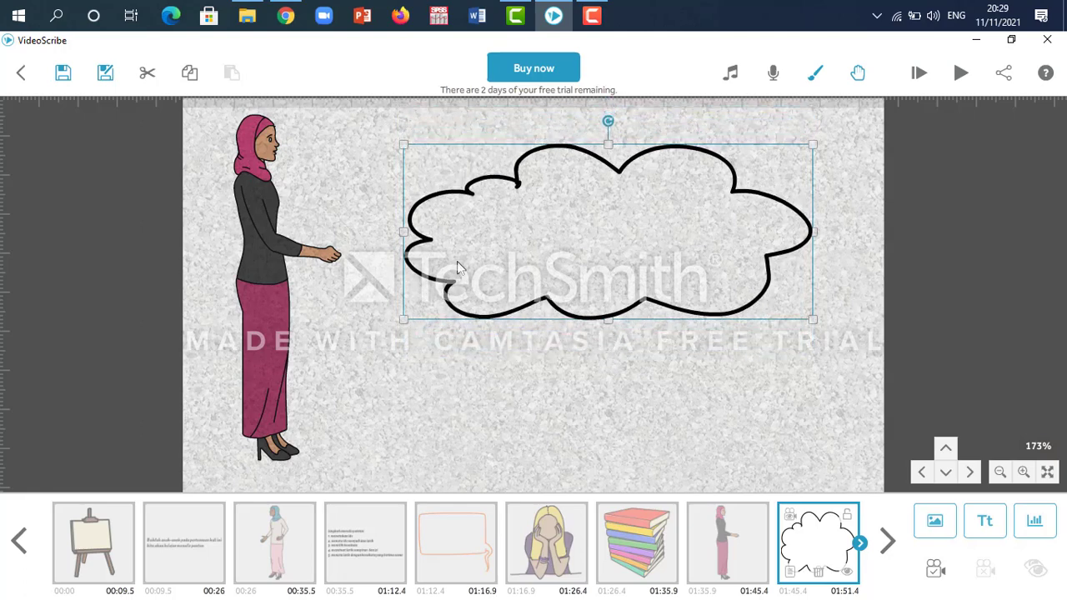
drag(406, 239, 446, 239)
drag(555, 204, 521, 255)
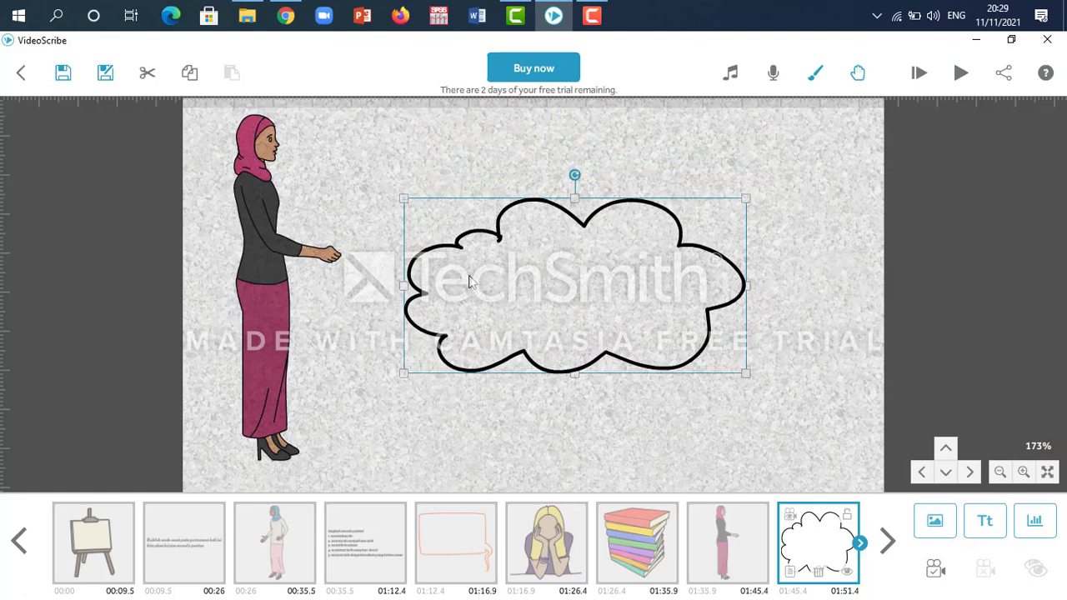
double_click(556, 264)
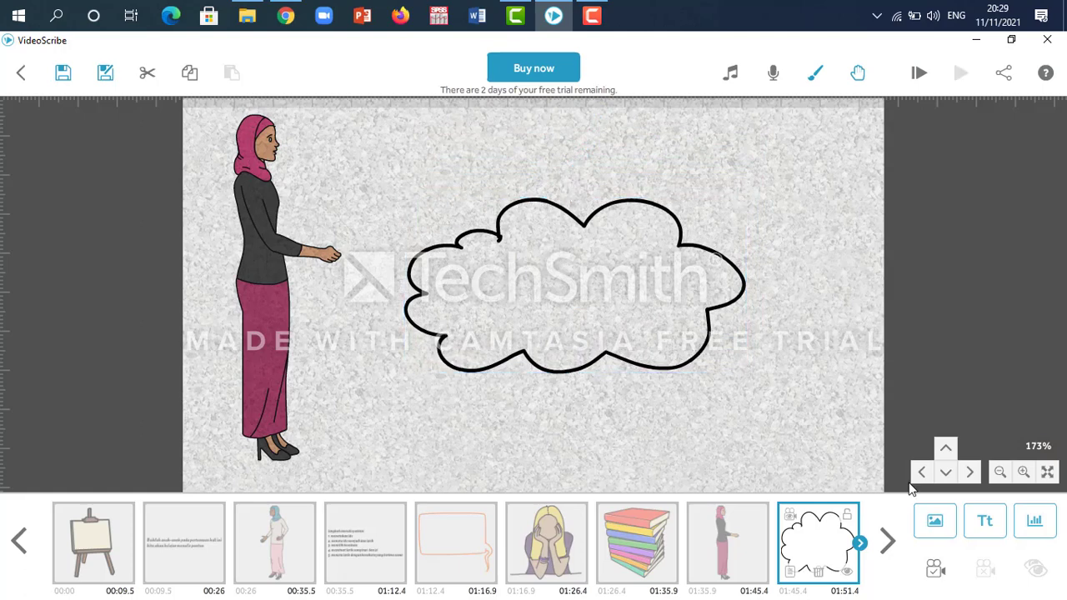
- Add text: "Lengkapilah pantun dibawah ini :", numbered dotted blanks 1 and 2, "3. kalau bermain jangan lupa" and "4. Sholat dan mengaji tetap dijaga"
click(985, 520)
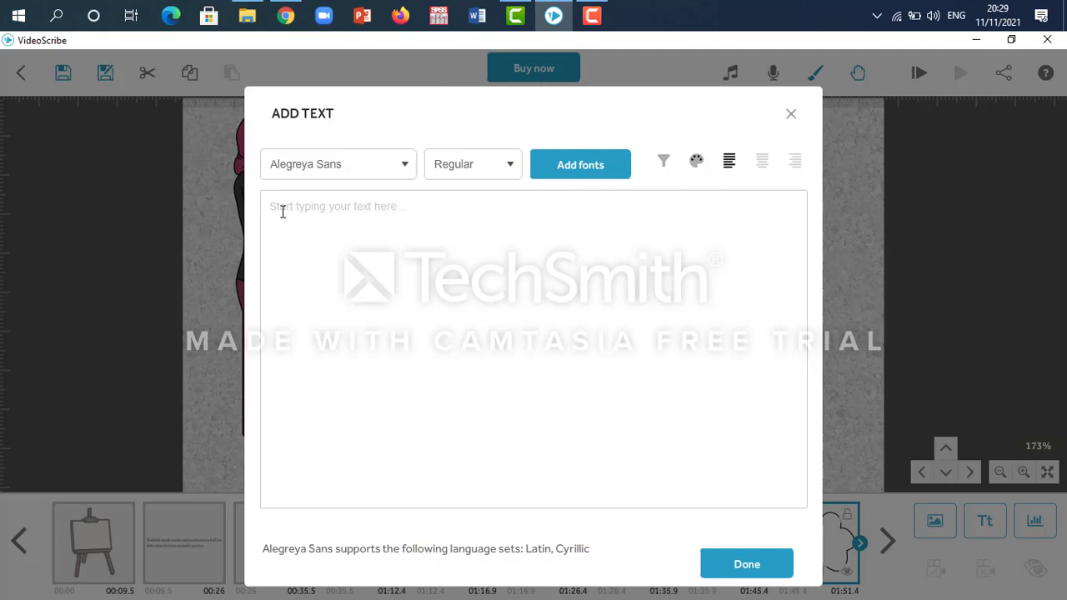
text(Lengkapilah pantun dibawah ini :)
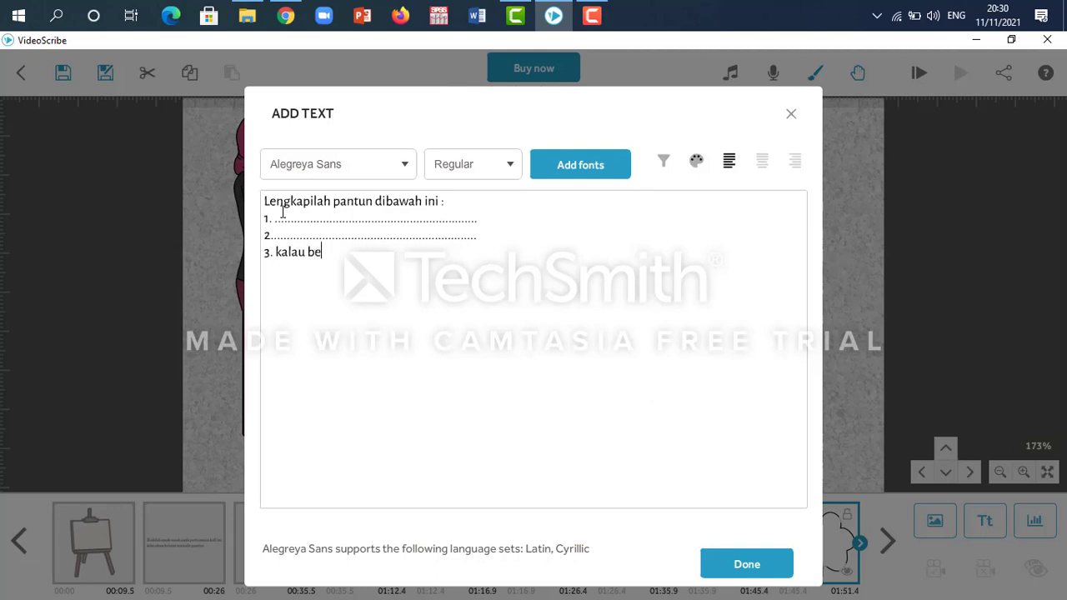
text(main jangan lupa)
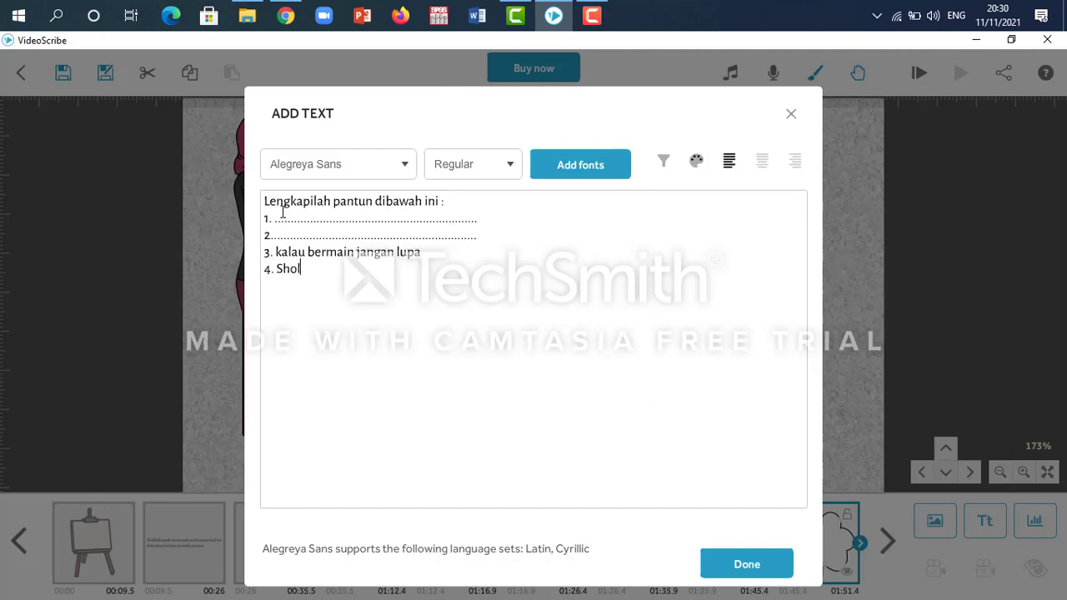
text(mengaji tetap dijaga)
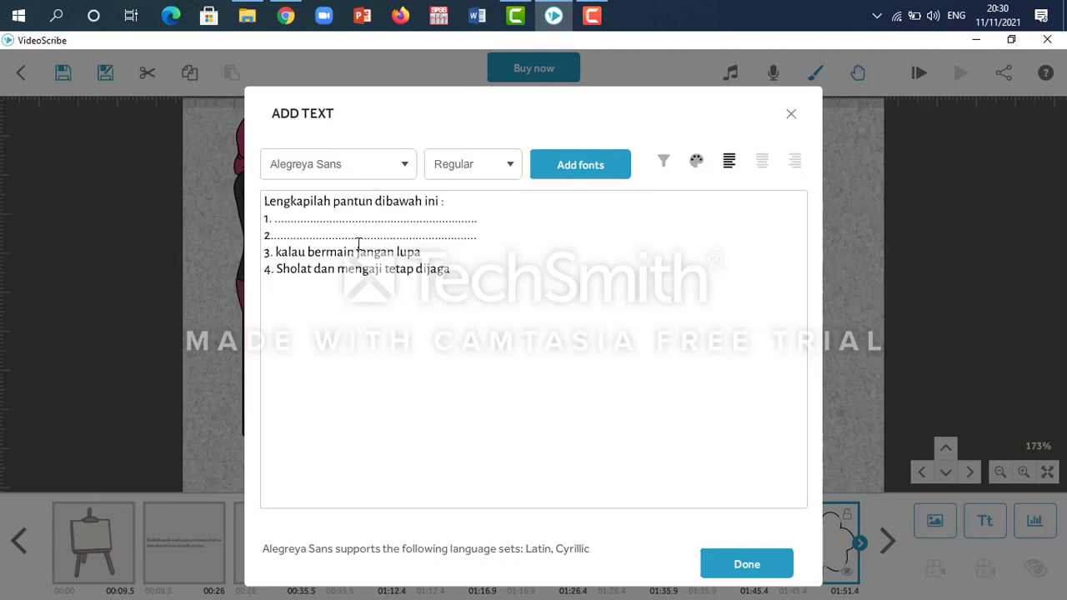
click(730, 569)
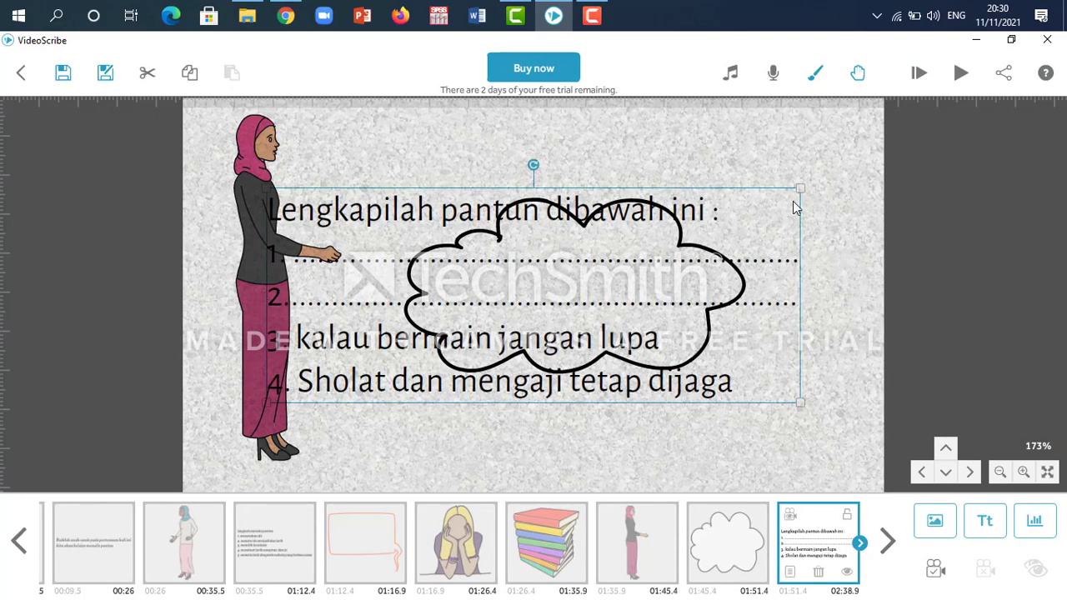
- Shrink the pantun text to fit inside the cloud, and widen the cloud and shift it slightly up and away from the woman
drag(802, 197, 662, 273)
click(730, 278)
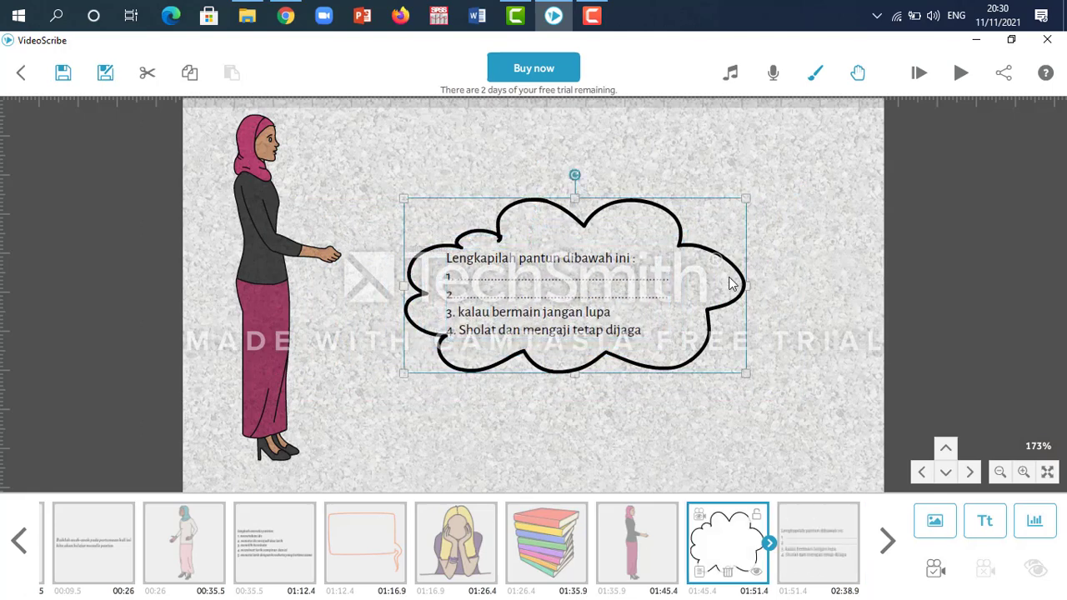
drag(747, 288, 800, 291)
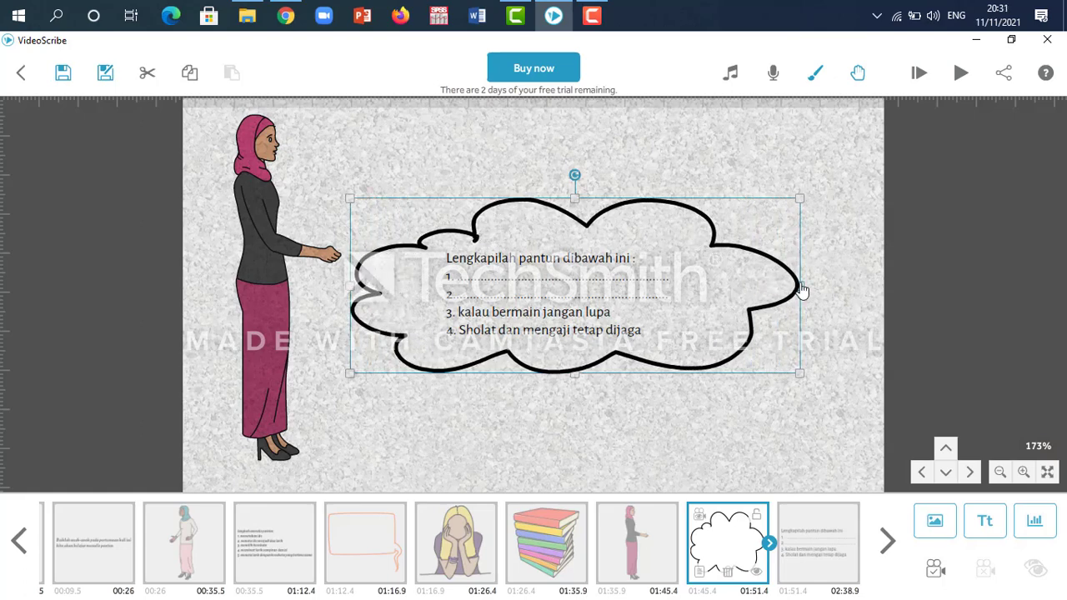
drag(665, 257, 686, 231)
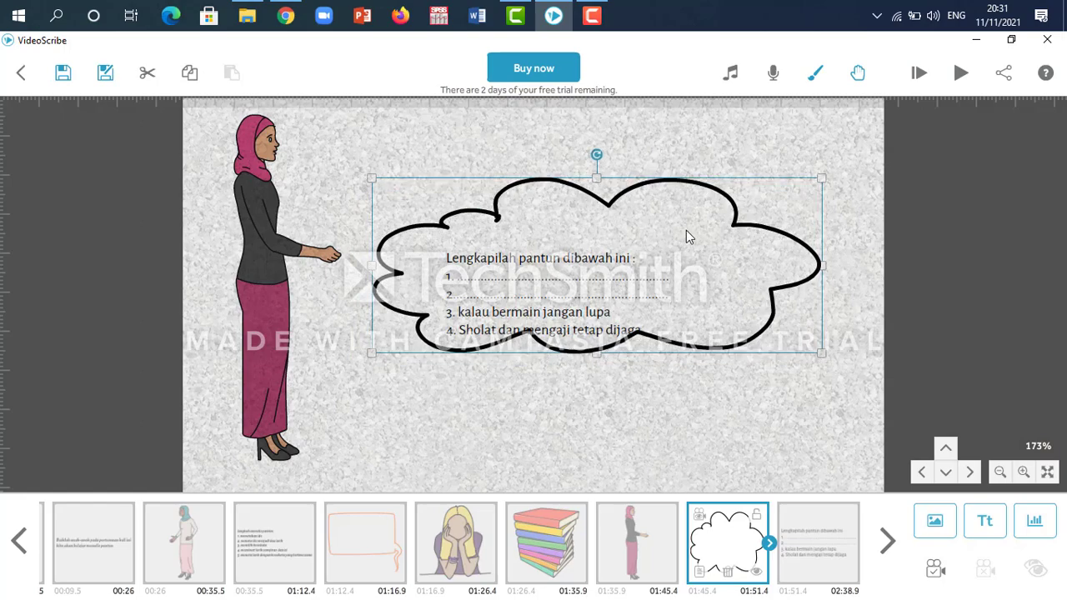
- Move the pantun text up and over into the middle of the widened cloud
click(537, 388)
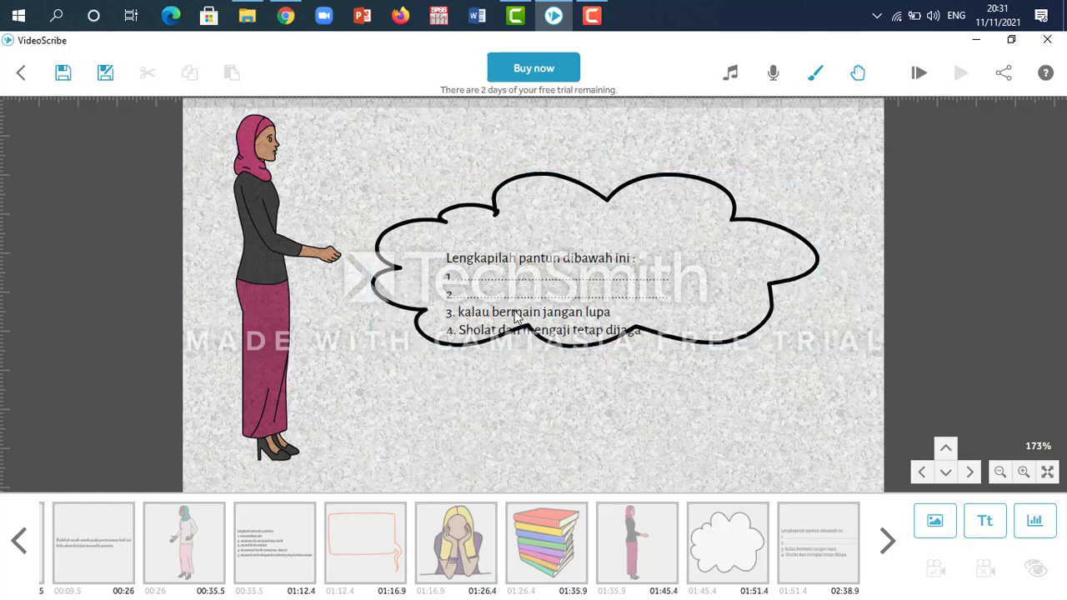
click(515, 285)
drag(515, 284, 545, 257)
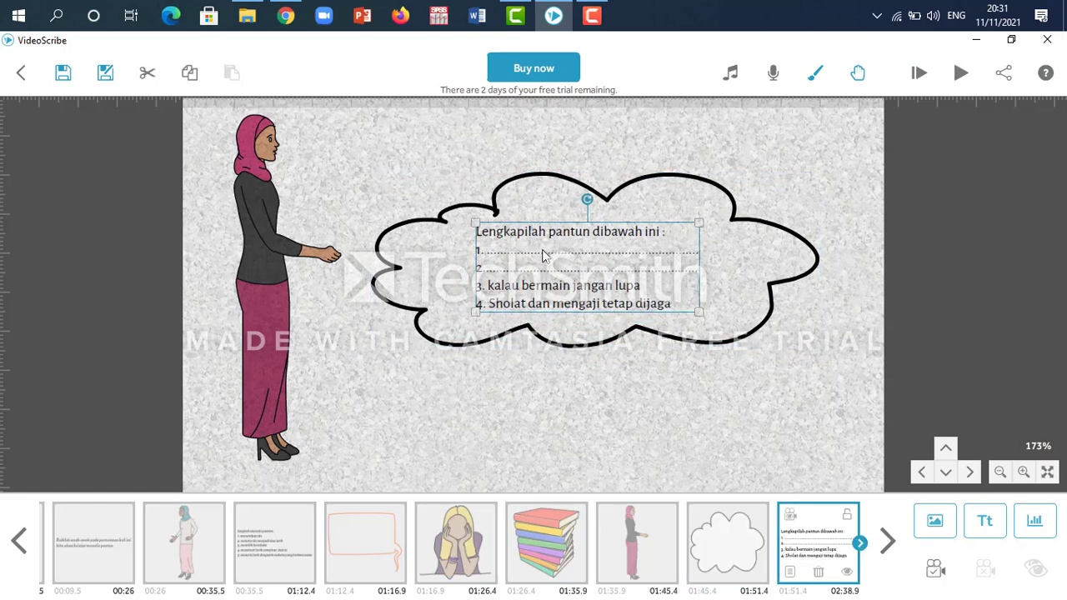
- Raise the cloud to the woman's head height, and recentre the pantun text in it at a slightly larger size
click(555, 197)
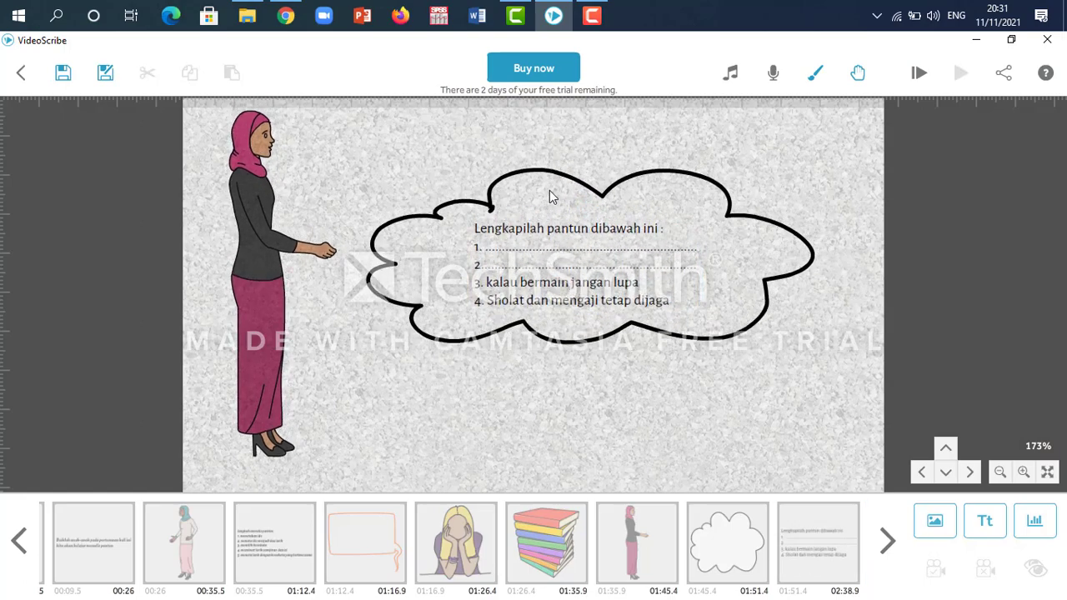
drag(668, 184, 674, 158)
click(662, 195)
click(602, 249)
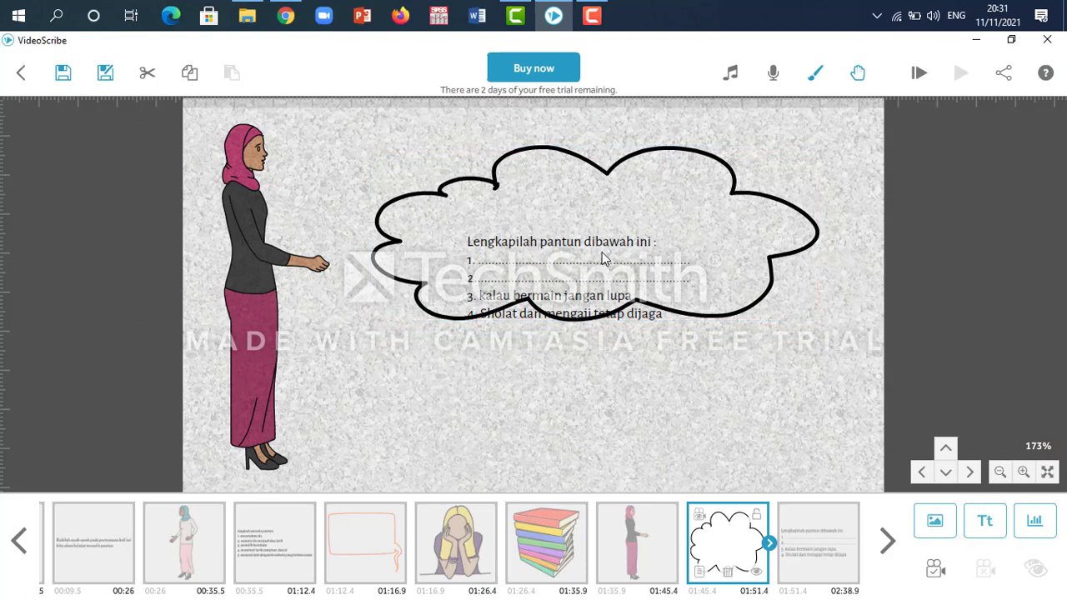
click(598, 253)
drag(594, 265, 606, 231)
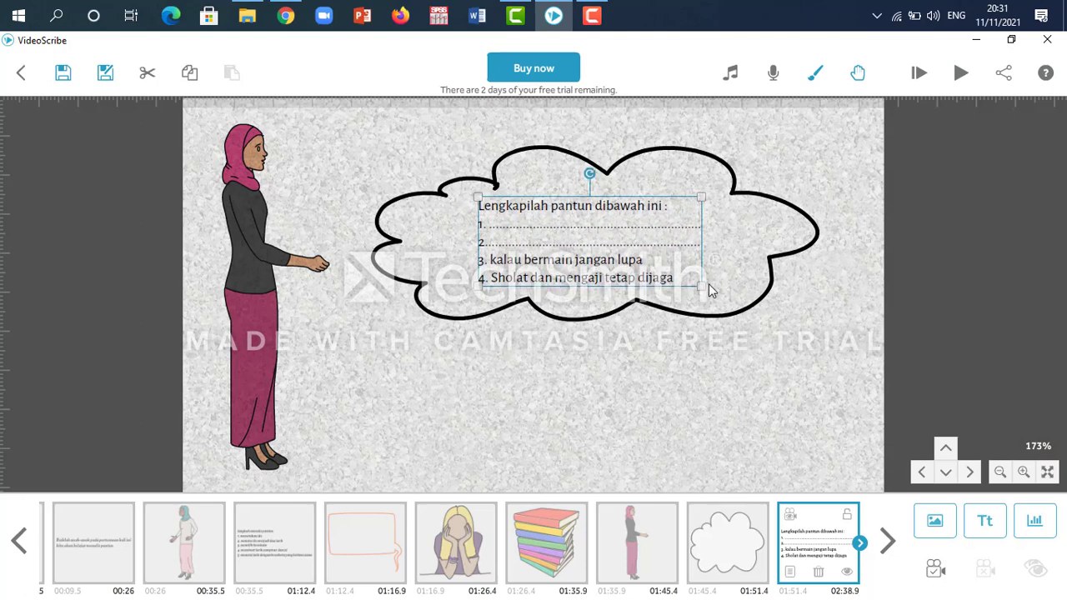
drag(703, 293, 715, 294)
drag(582, 268, 580, 267)
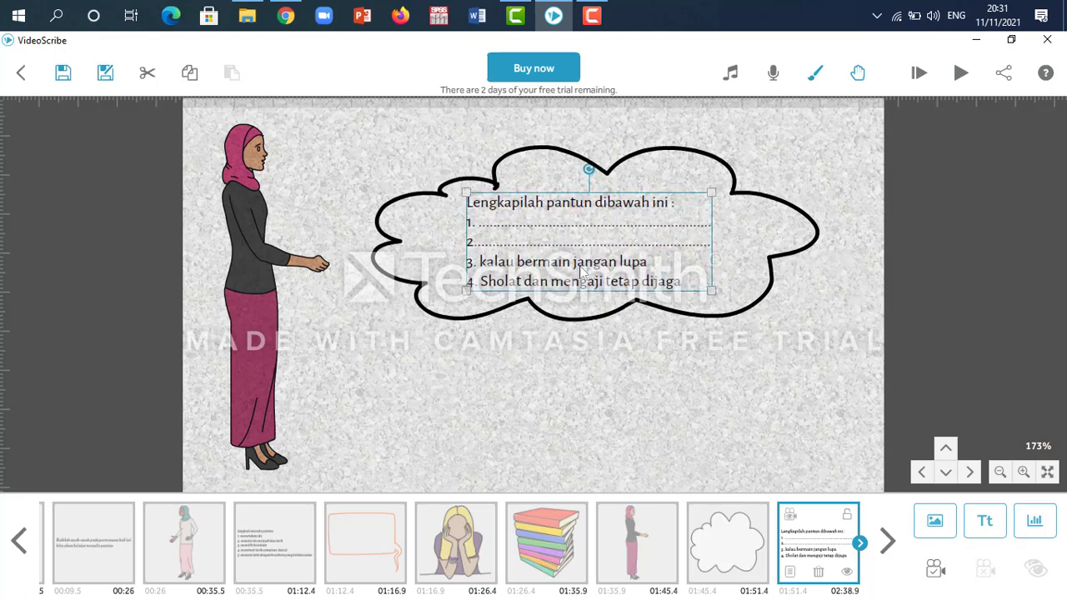
- Preview the drawing animation of the pantun text from its properties
double_click(517, 263)
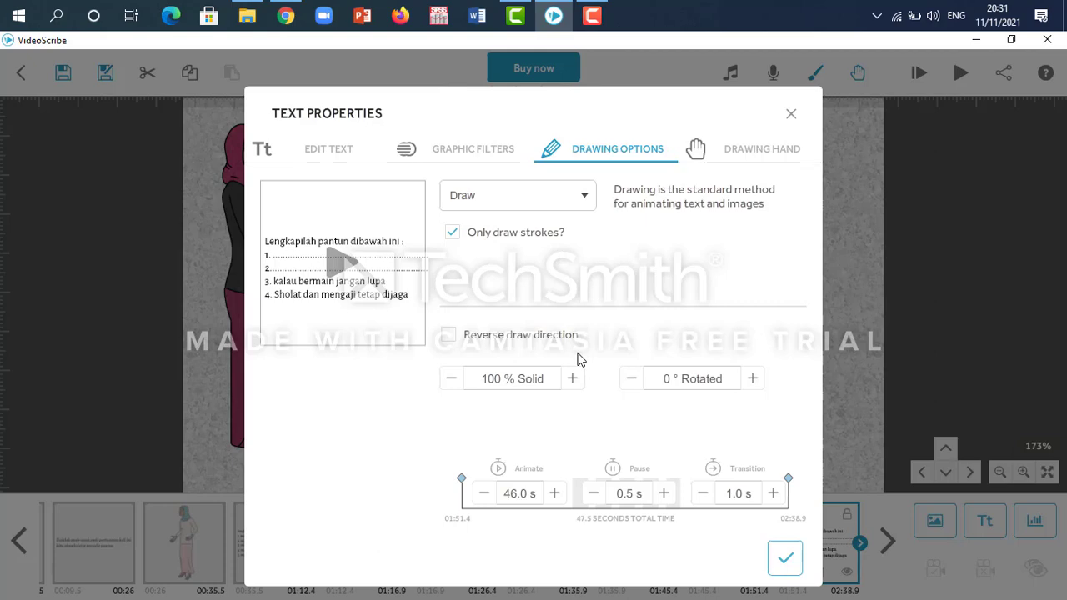
click(315, 286)
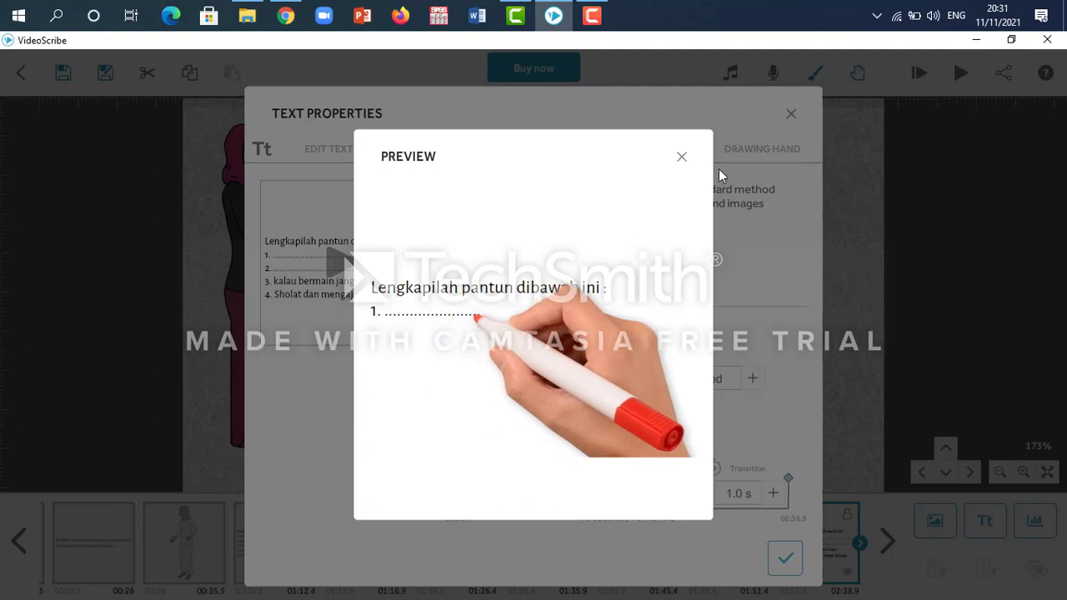
click(682, 156)
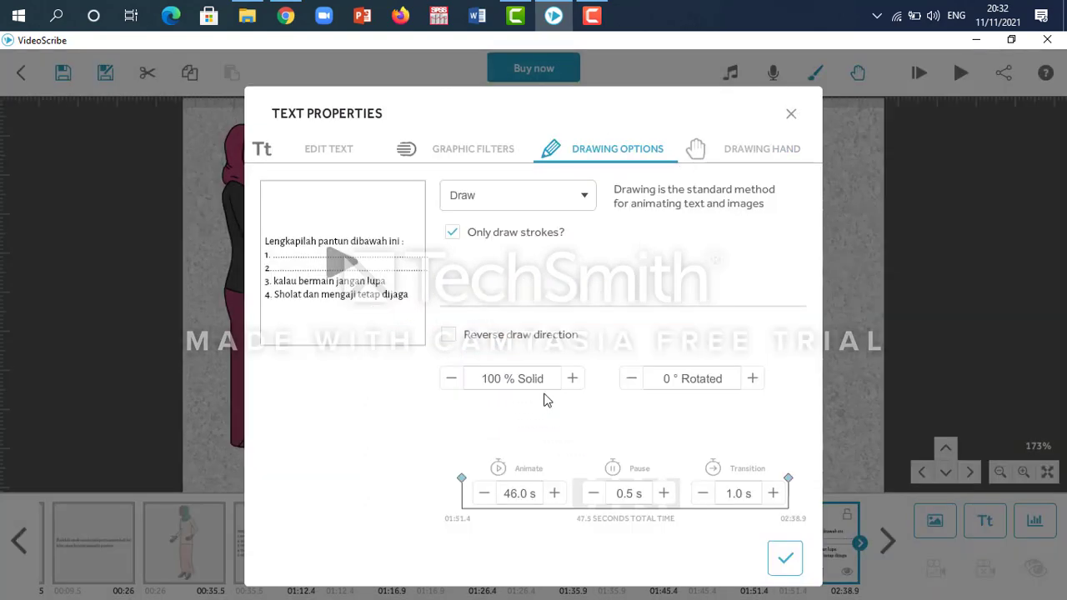
- Reduce the pantun text's animate time to 10.5 s and preview its drawing animation
click(484, 496)
click(484, 496)
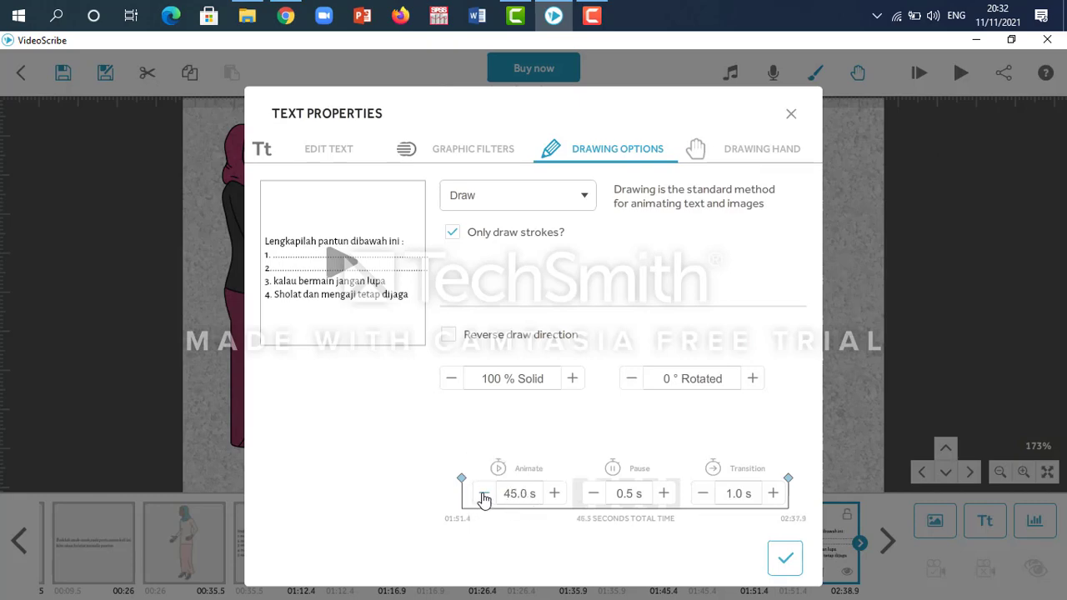
click(484, 496)
click(483, 497)
click(483, 496)
click(484, 496)
click(484, 496)
click(484, 496)
click(484, 496)
click(484, 496)
click(483, 496)
click(484, 496)
click(484, 496)
click(483, 496)
click(483, 496)
click(484, 496)
click(484, 496)
click(483, 496)
click(484, 496)
click(483, 496)
click(484, 496)
click(484, 496)
click(484, 496)
click(484, 496)
click(484, 496)
click(484, 496)
click(483, 496)
click(483, 496)
click(484, 496)
click(483, 496)
click(484, 496)
click(484, 496)
click(483, 496)
click(484, 496)
click(484, 496)
click(484, 496)
click(483, 496)
click(483, 496)
click(483, 496)
click(483, 496)
click(484, 496)
click(483, 496)
click(484, 496)
click(483, 496)
click(483, 496)
click(484, 496)
click(484, 496)
click(484, 496)
click(483, 496)
click(483, 496)
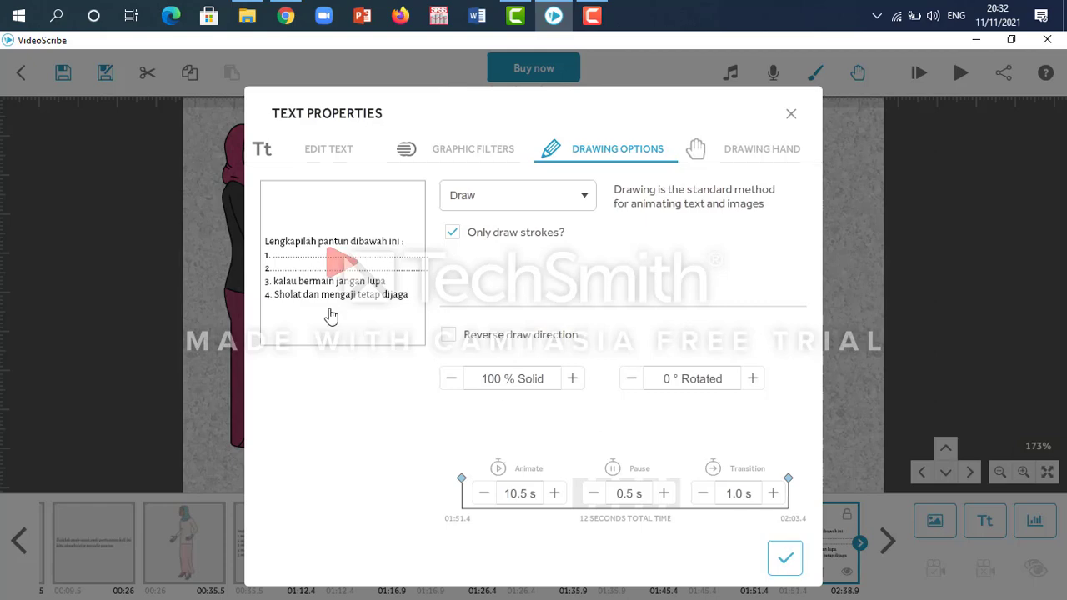
click(334, 275)
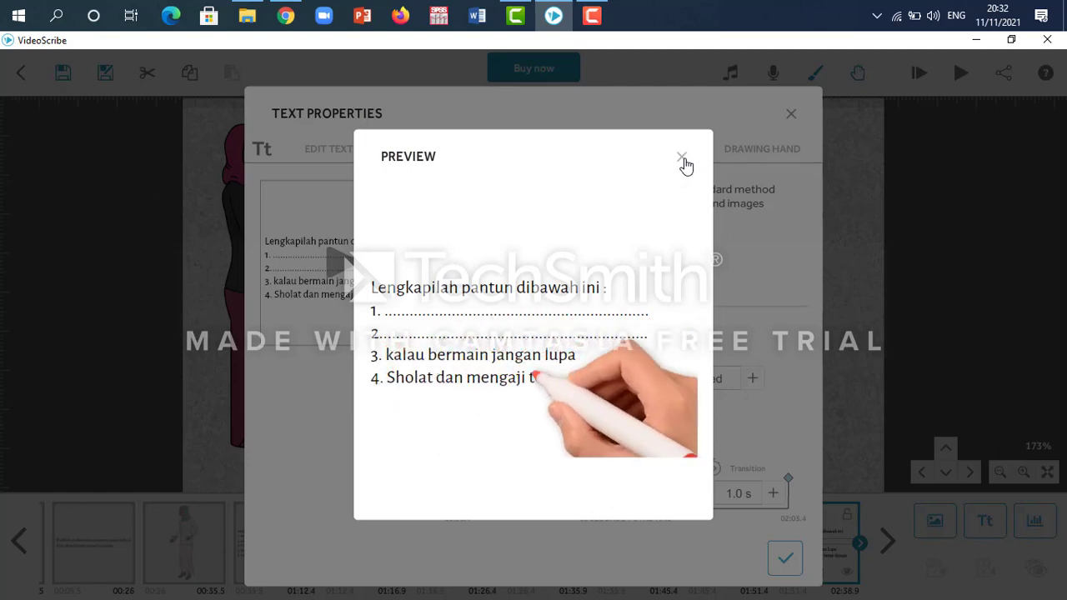
click(682, 160)
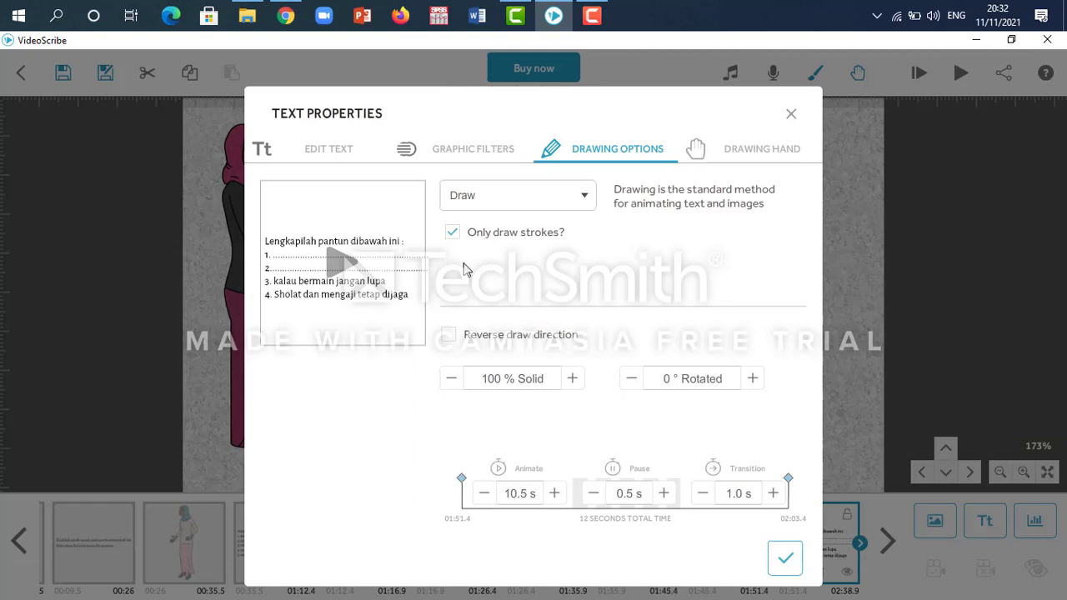
- Change the pantun text's font style to Black Italic
click(337, 151)
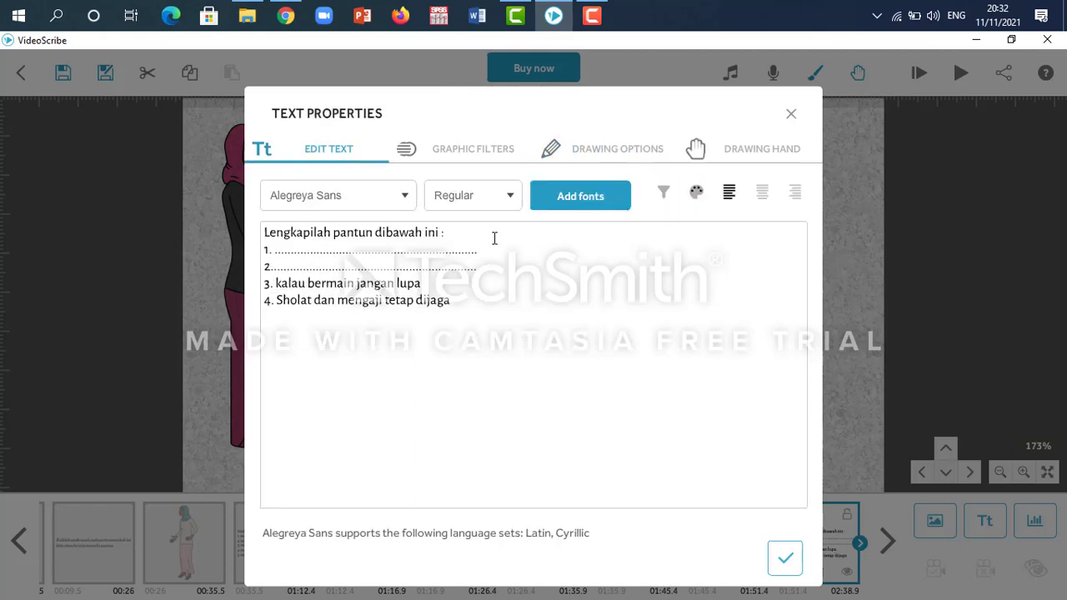
click(511, 198)
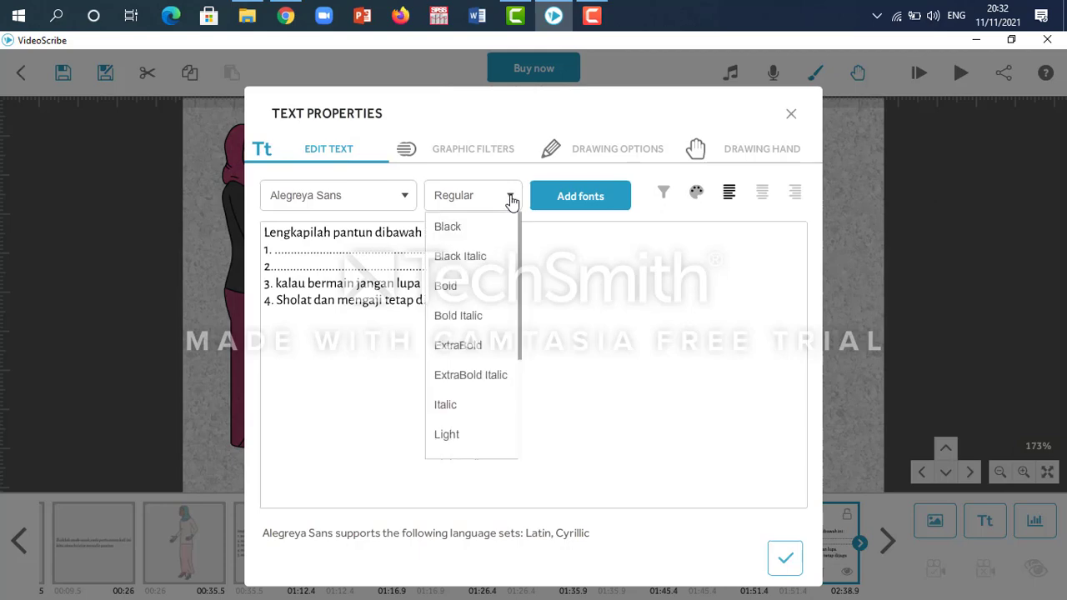
click(472, 260)
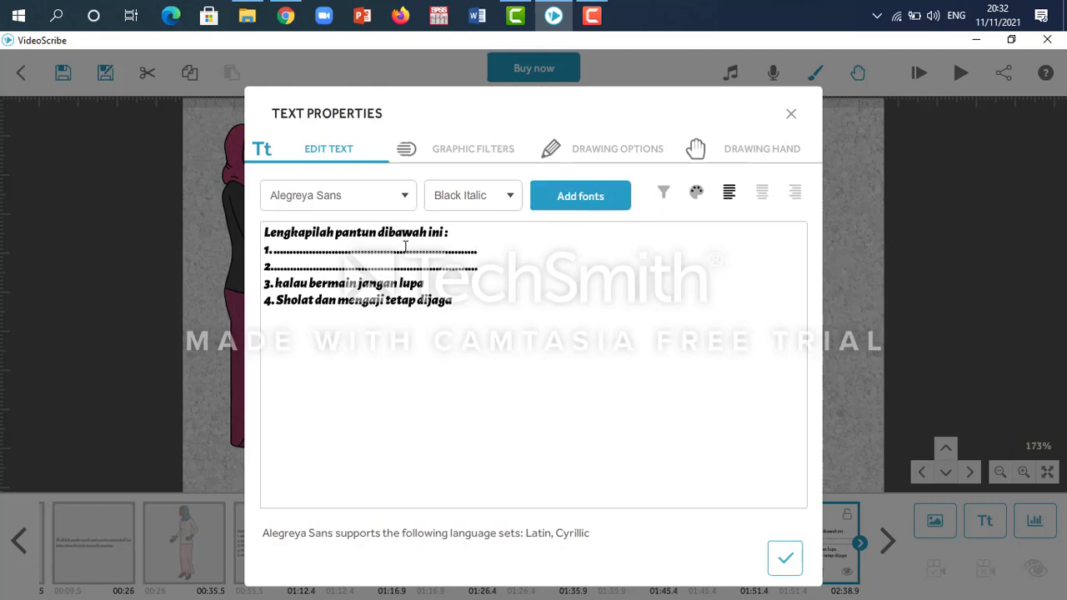
- Apply the pantun text's font style and add the plain cloud outline from the used images to the scene
click(784, 560)
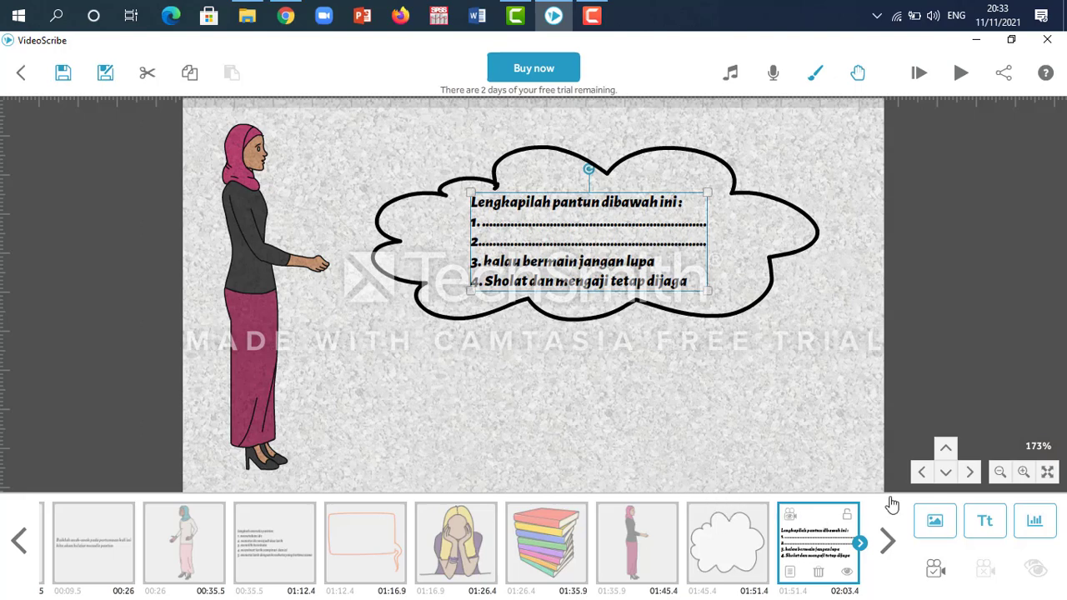
click(934, 526)
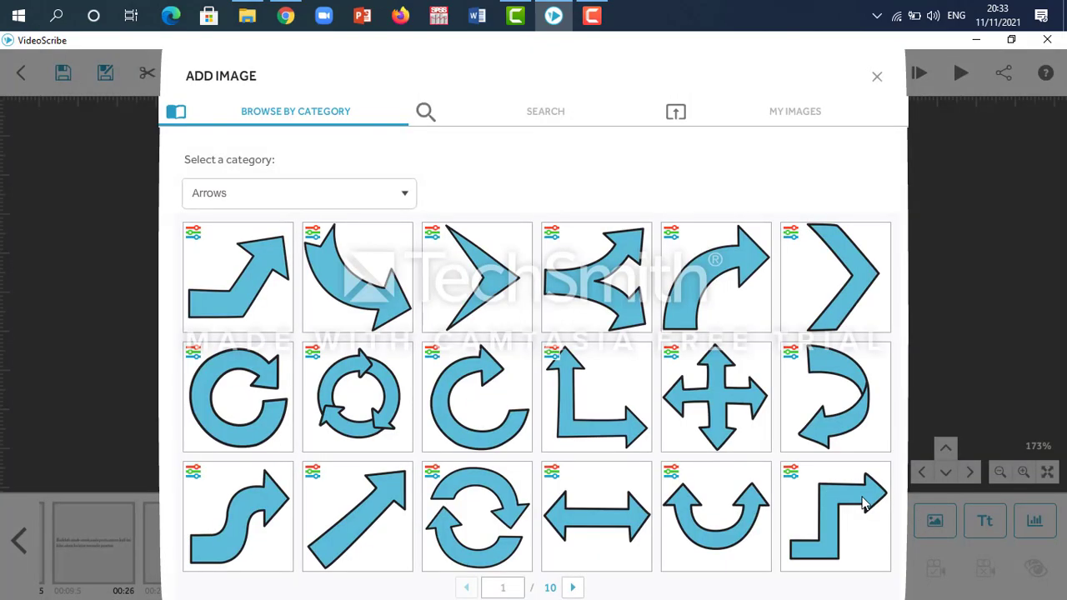
click(788, 116)
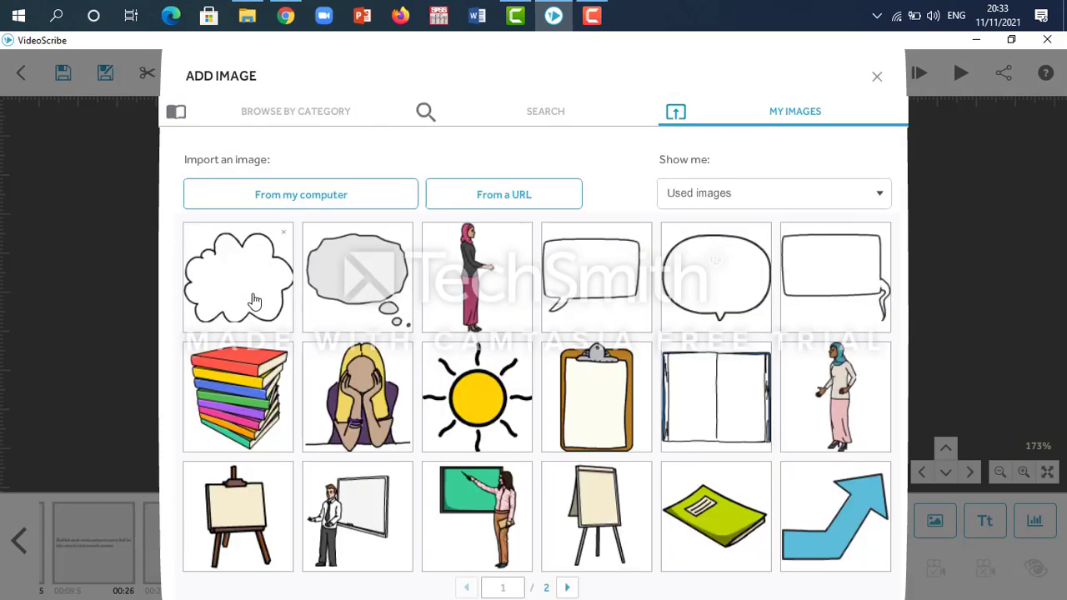
click(252, 291)
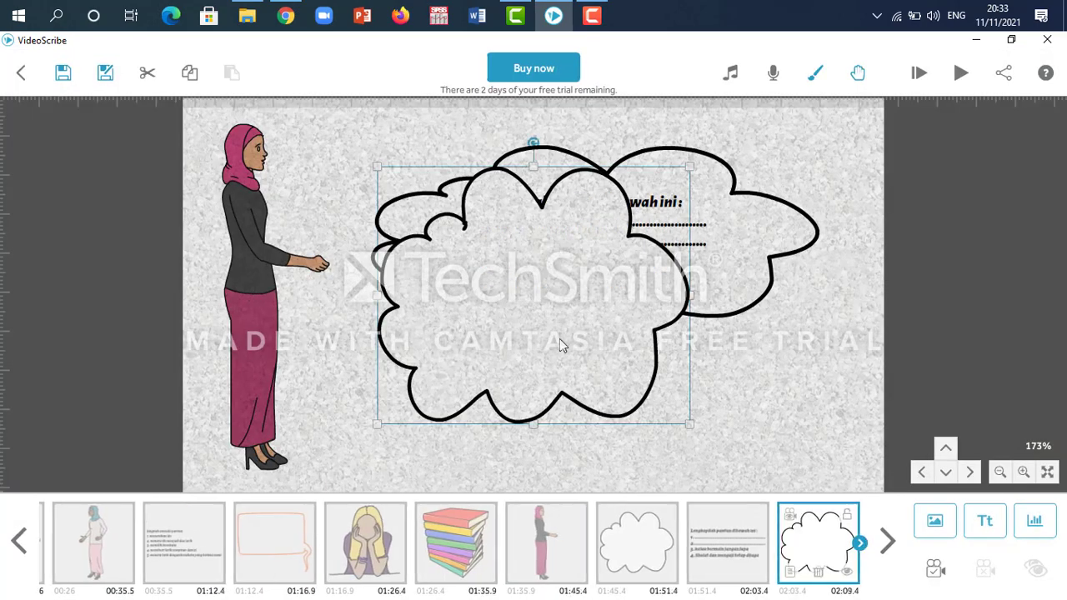
- Flatten and widen the new cloud, and place it directly below the pantun cloud
drag(535, 171, 556, 389)
drag(714, 403, 792, 403)
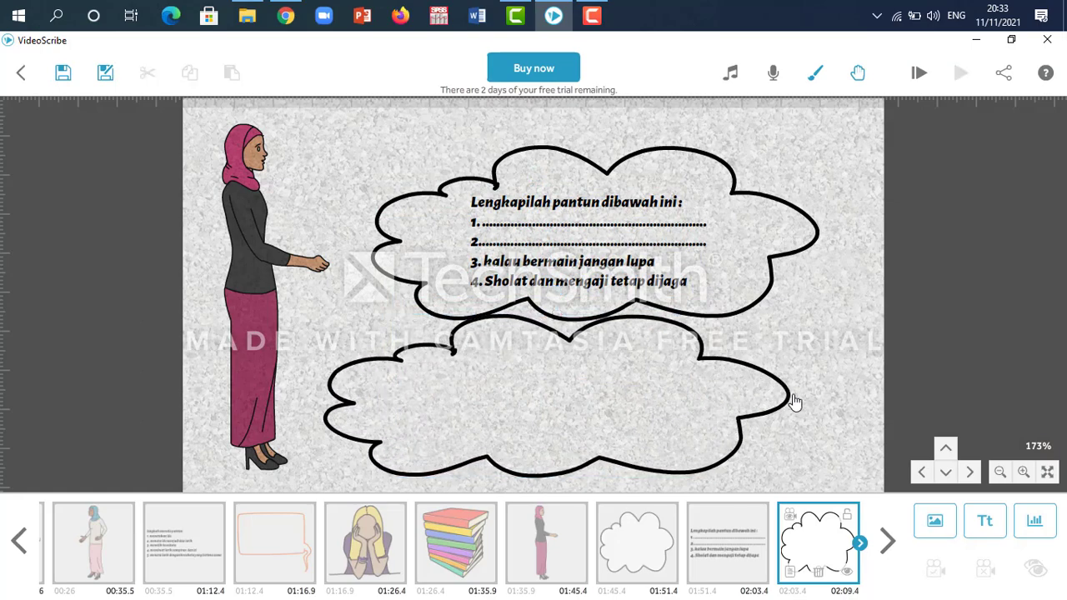
click(732, 383)
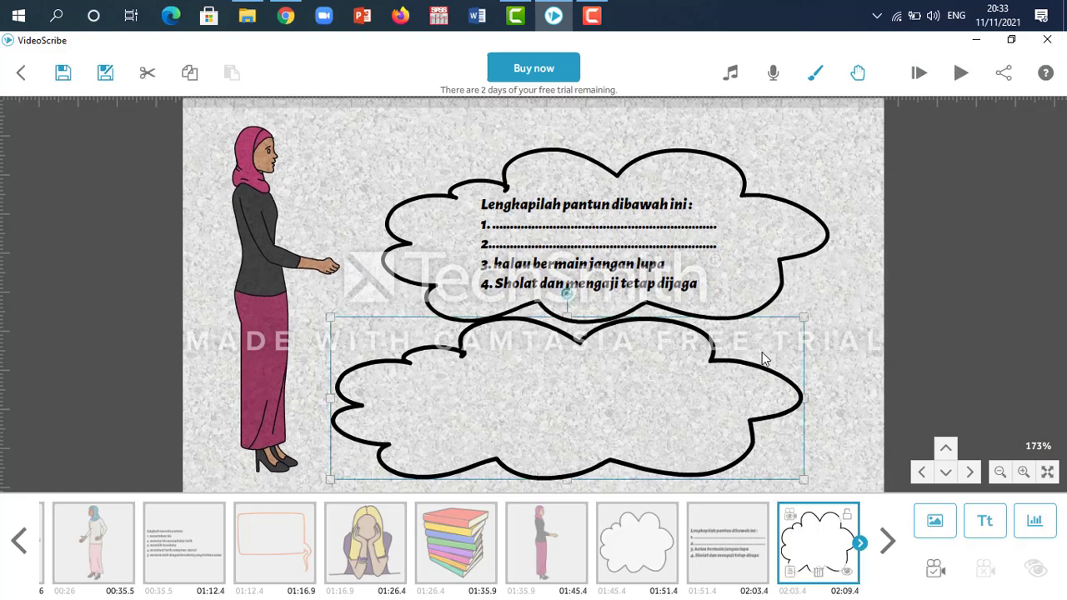
drag(783, 357, 807, 363)
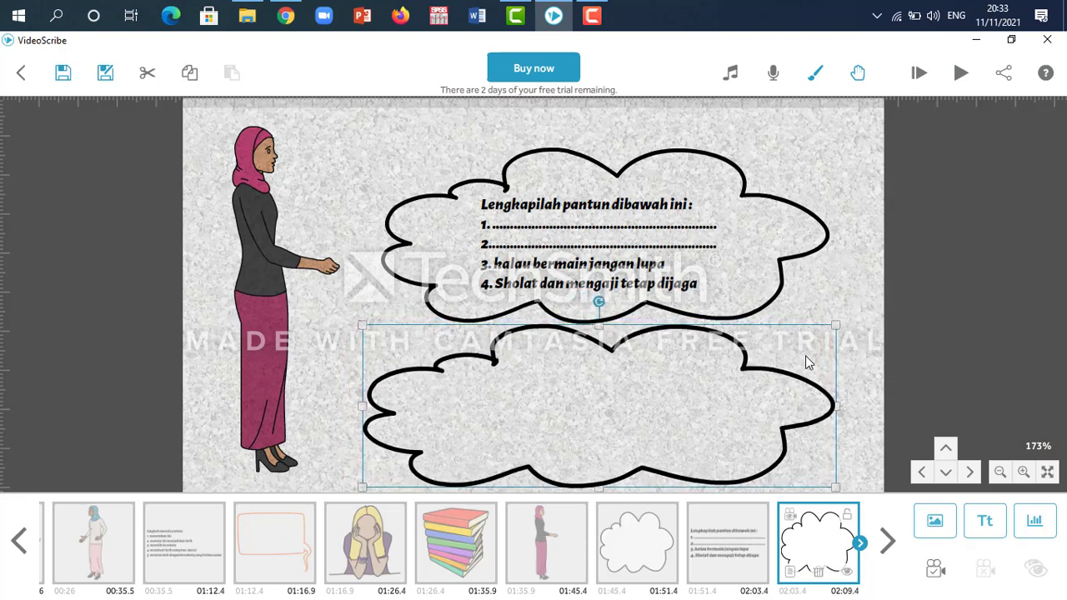
- Move the upper cloud up to the woman's head height, and raise its pantun text to sit centred inside it
click(663, 244)
click(587, 199)
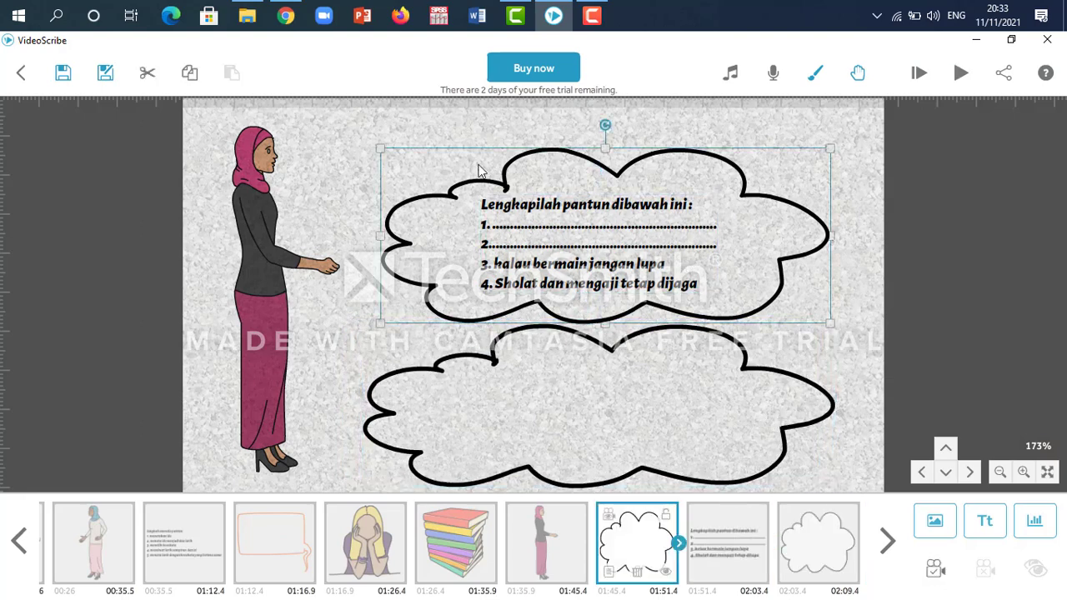
drag(476, 168, 469, 146)
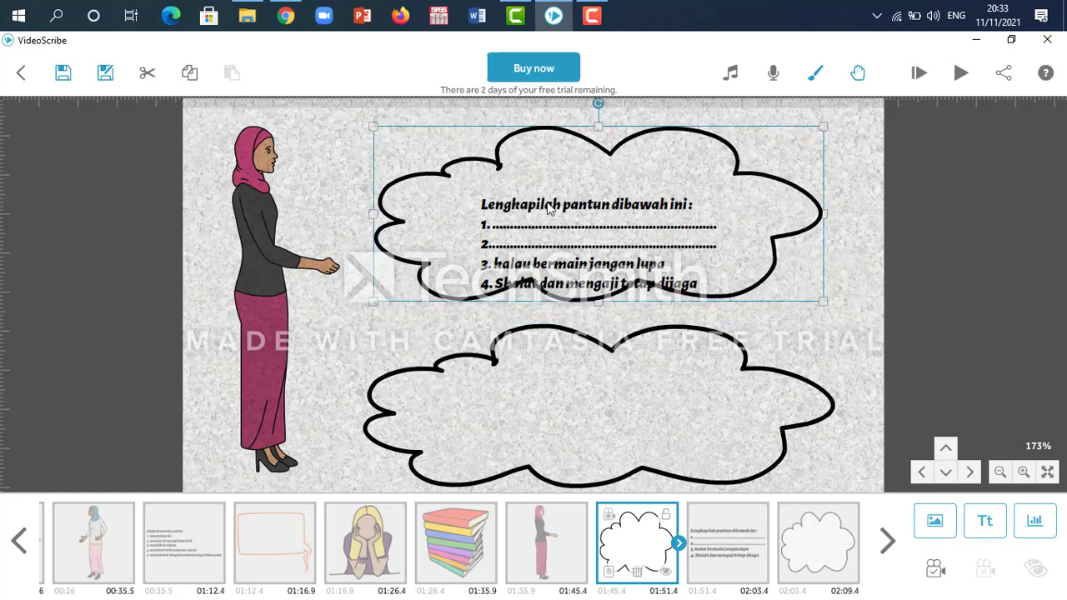
click(369, 293)
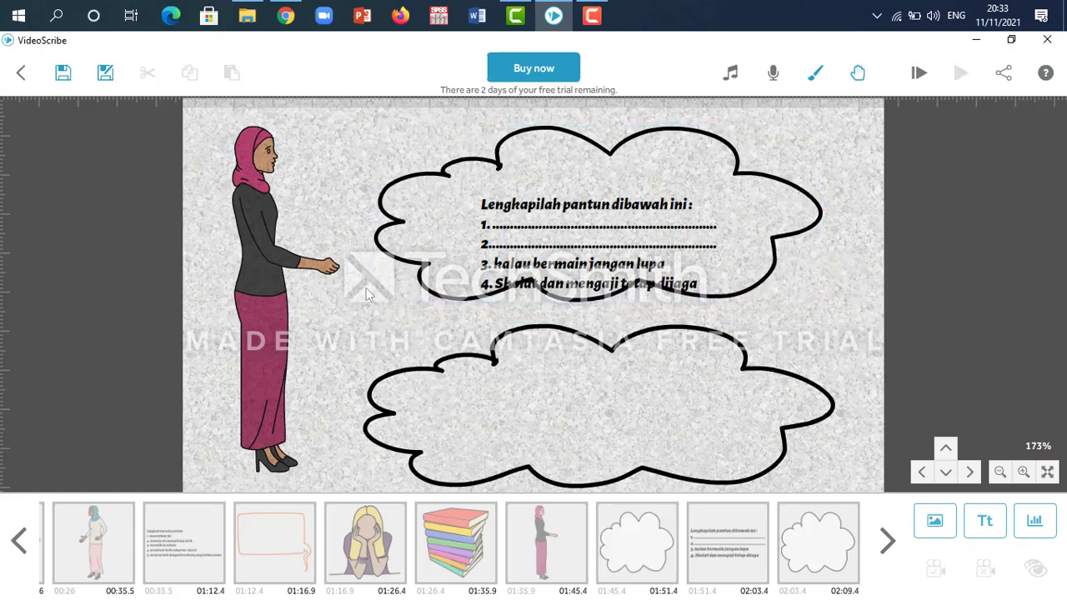
click(520, 249)
drag(546, 238, 561, 213)
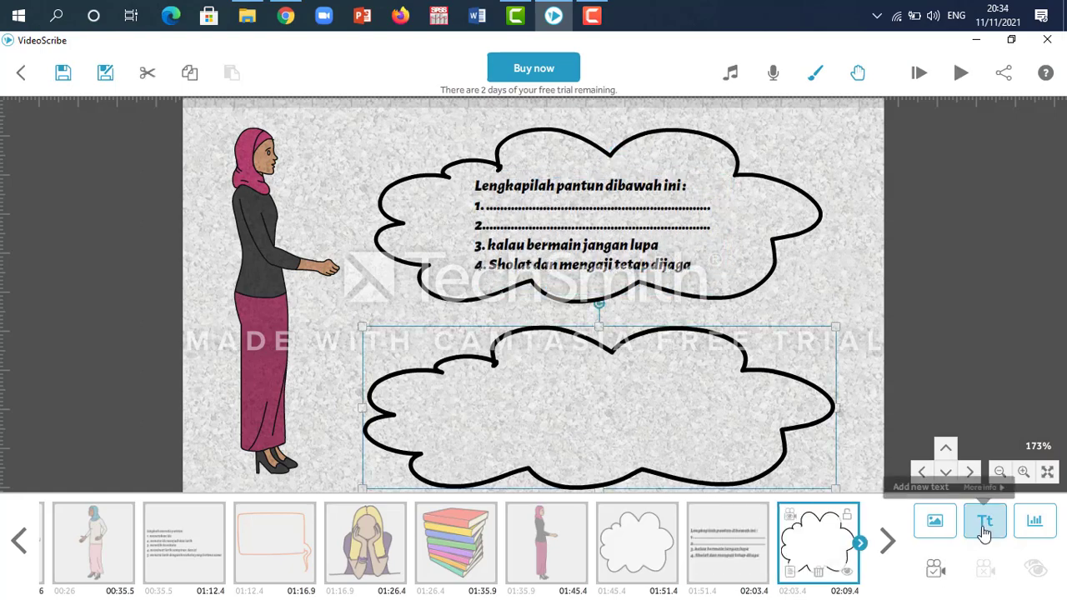
- Add text reading "lengkapilah pantun dibawah ini : 1. Ke Medan membeli ulos 2. Membeli ulos yang penuh gambar", with dotted blanks for lines 3 and 4
click(982, 528)
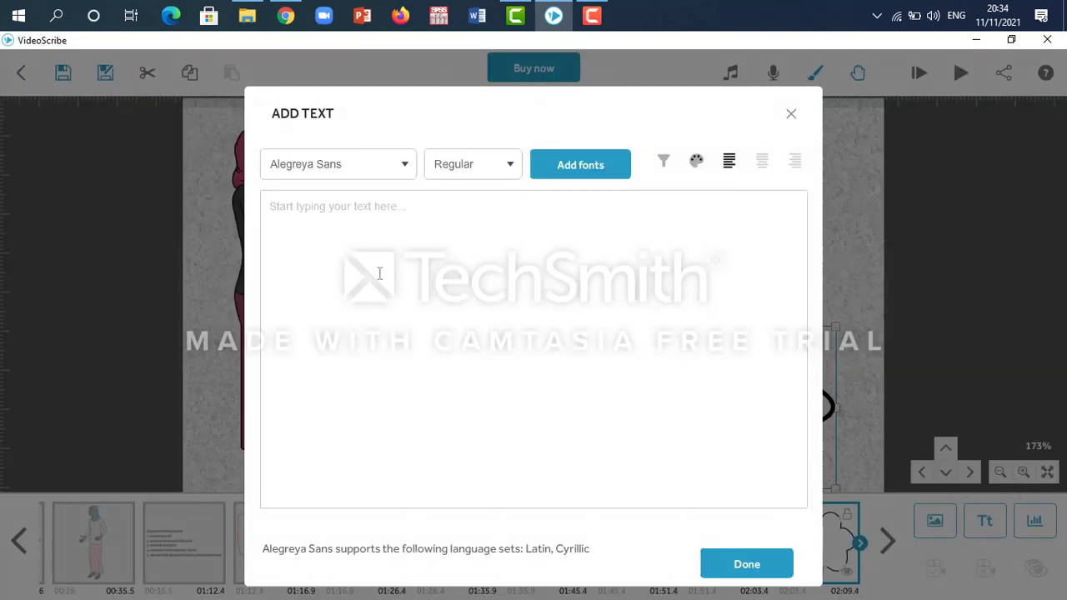
text(lengkapilah pantun dibawah ini :)
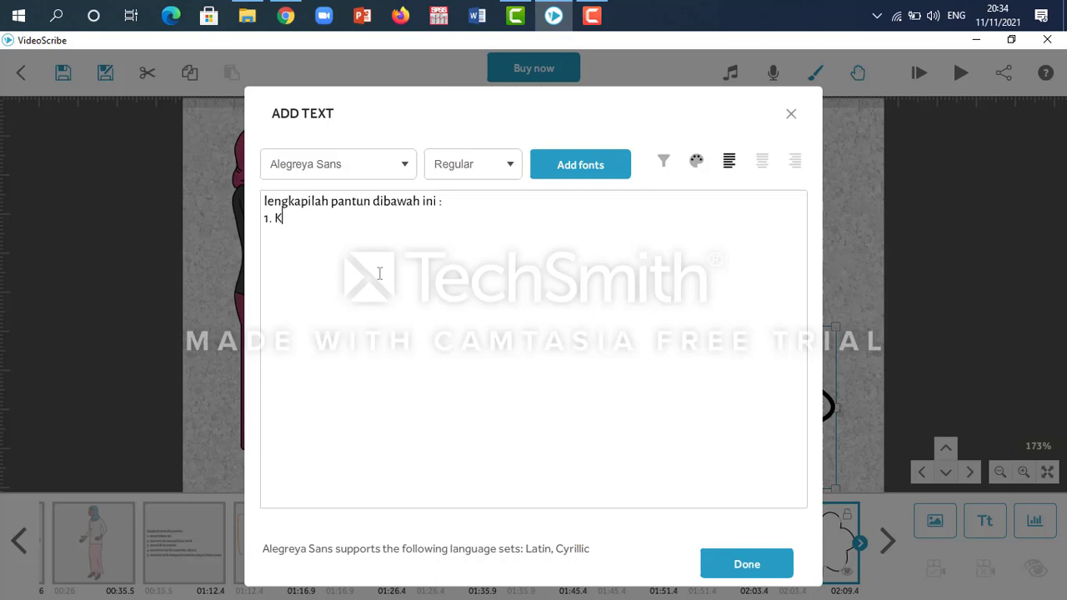
text(med)
key(BackSpace)
key(BackSpace)
text(Medan memb)
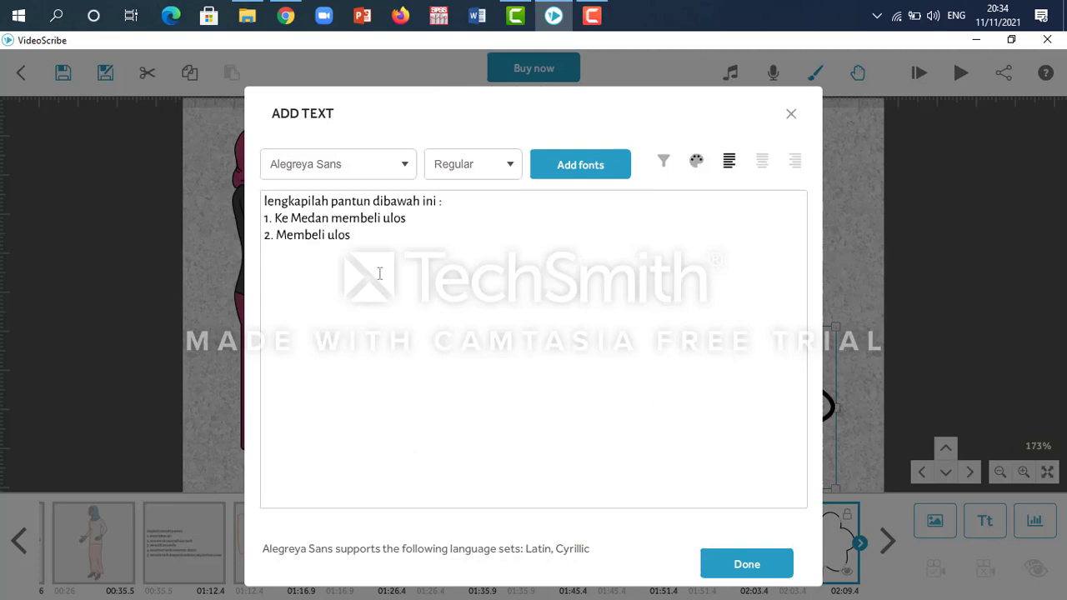
text(uh gambar)
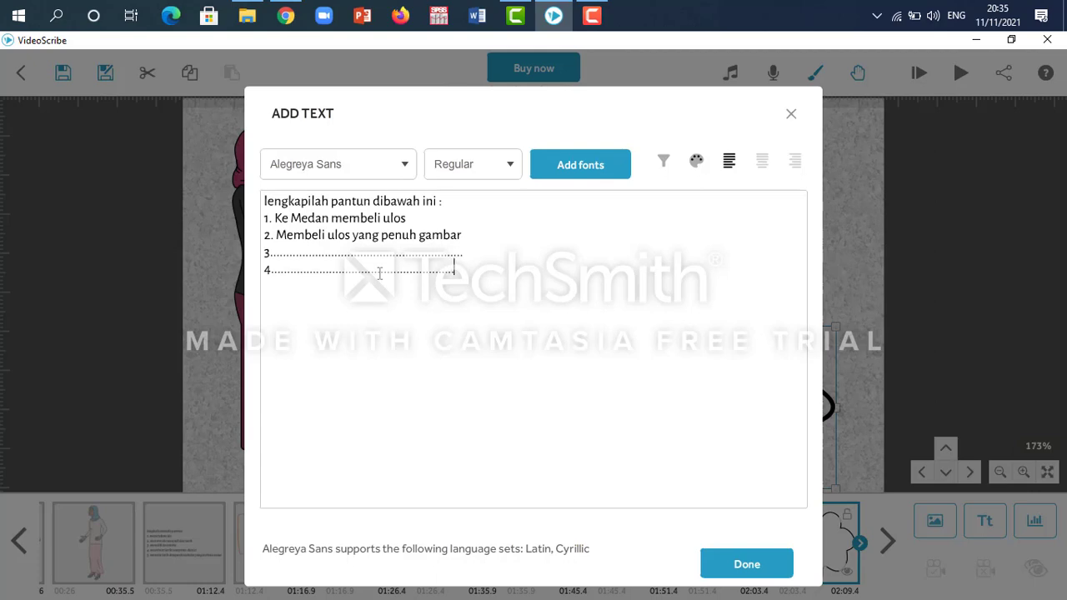
click(727, 565)
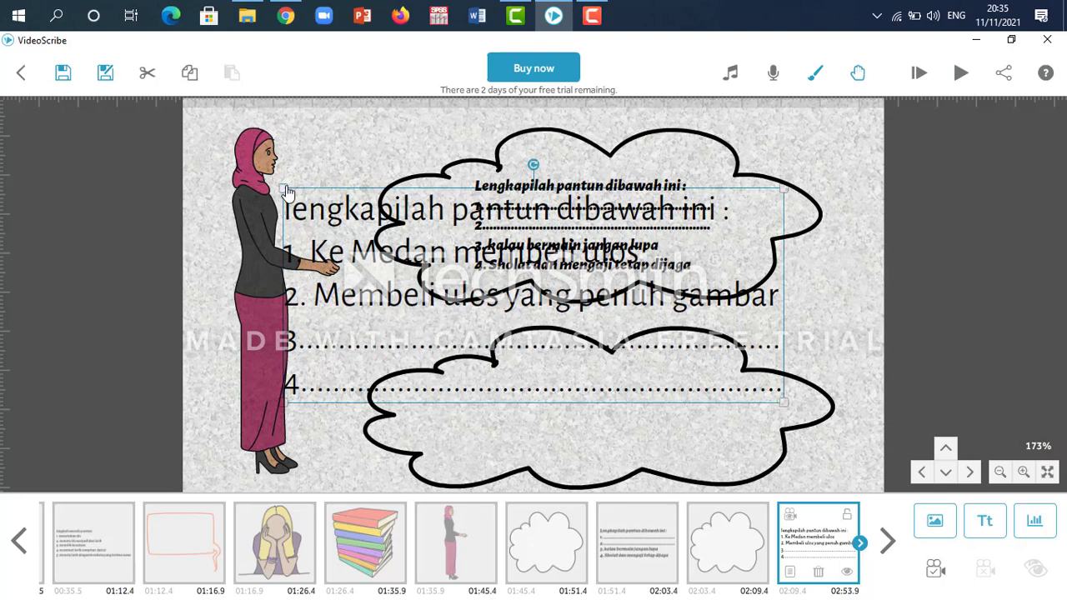
- Shrink the new pantun text and move it into the lower cloud
drag(286, 191, 385, 273)
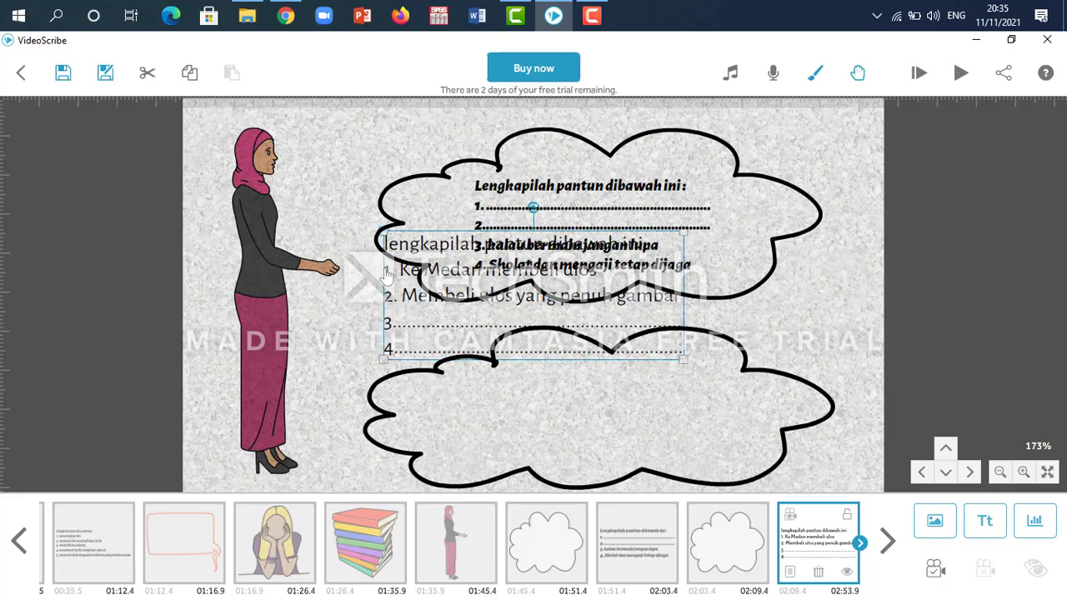
drag(452, 307, 513, 420)
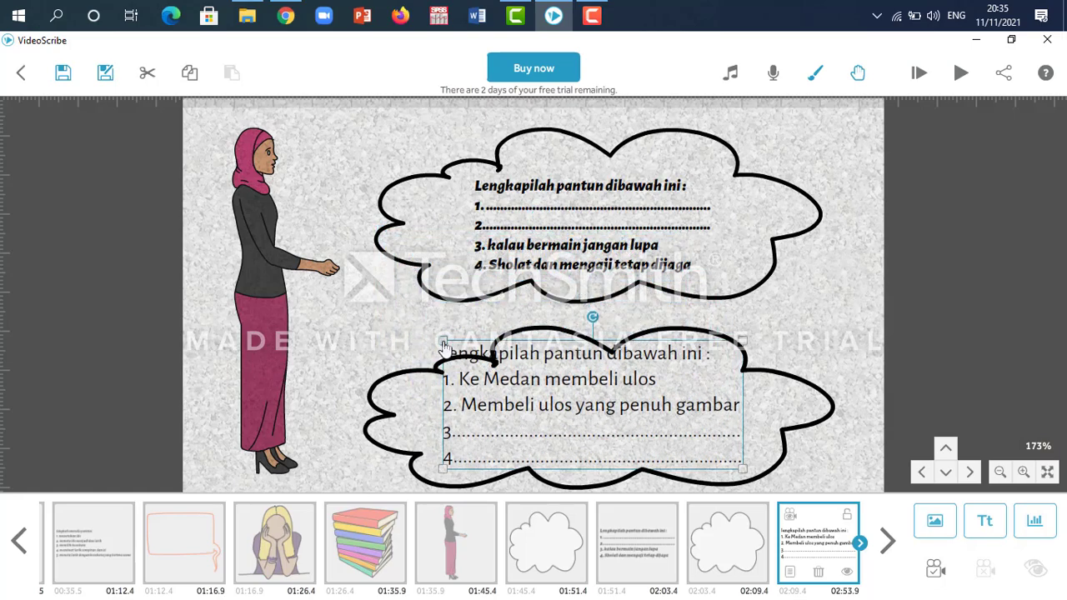
drag(443, 342, 463, 350)
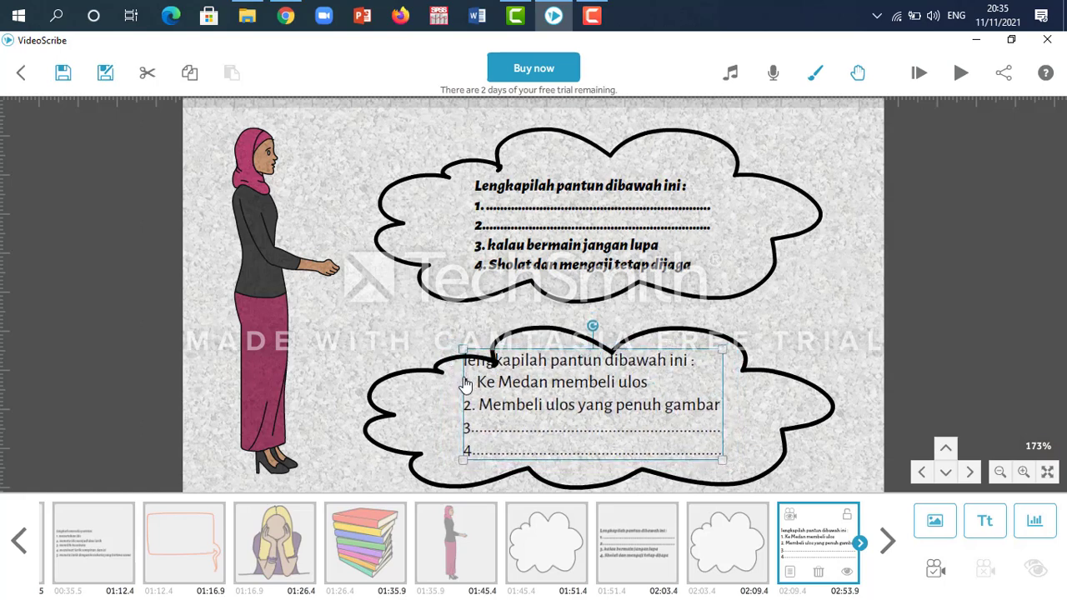
- Make the lower cloud slightly taller so that it has more room for its text
click(532, 347)
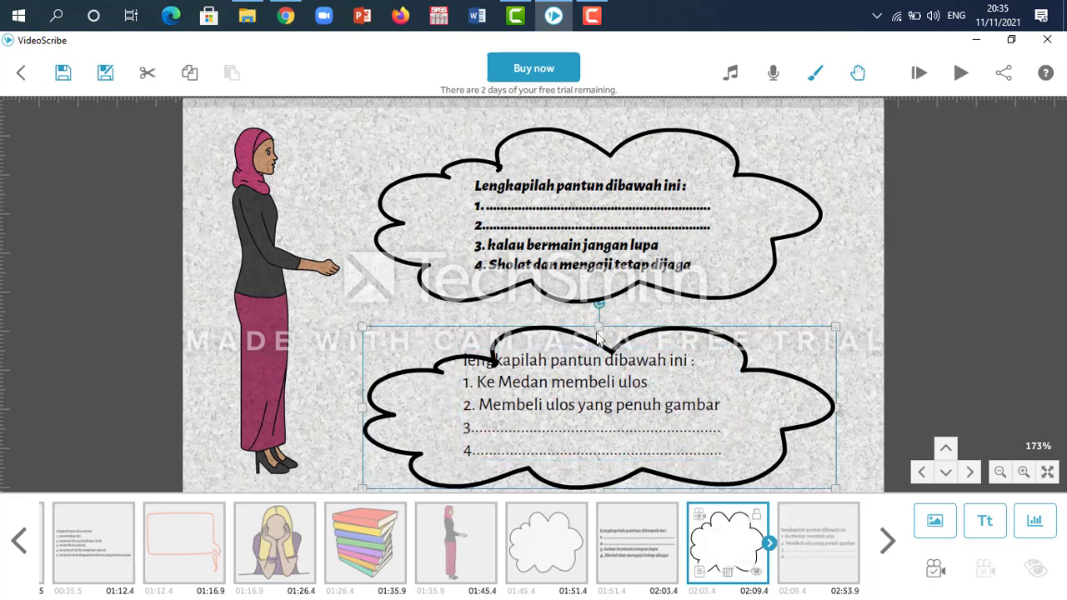
drag(600, 332, 599, 326)
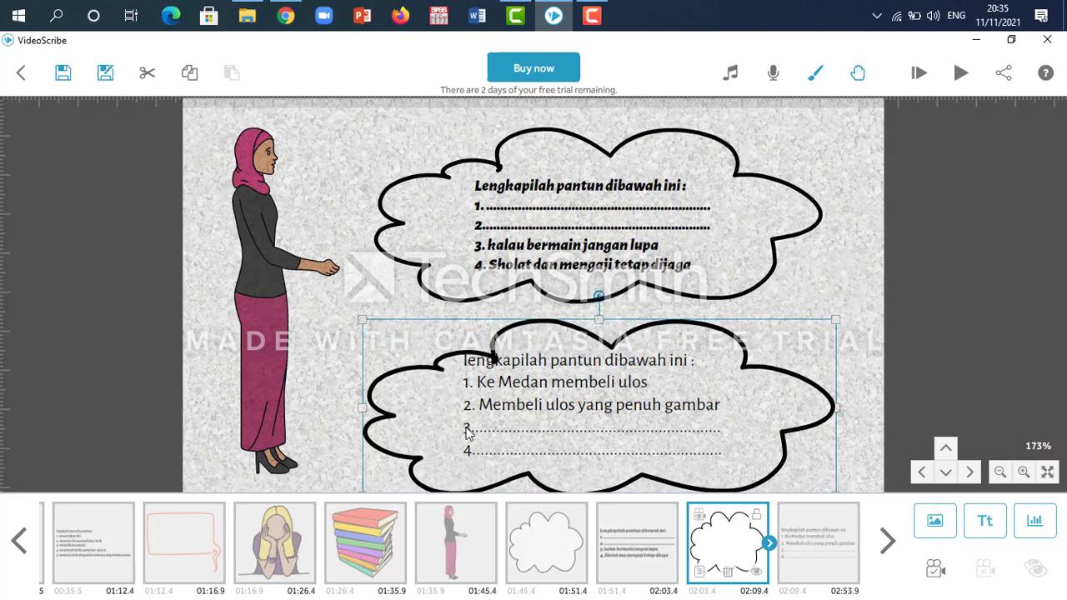
click(293, 383)
- Shift the lower pantun text down inside its cloud, and change its font style to the upper text's heavy italic
click(563, 389)
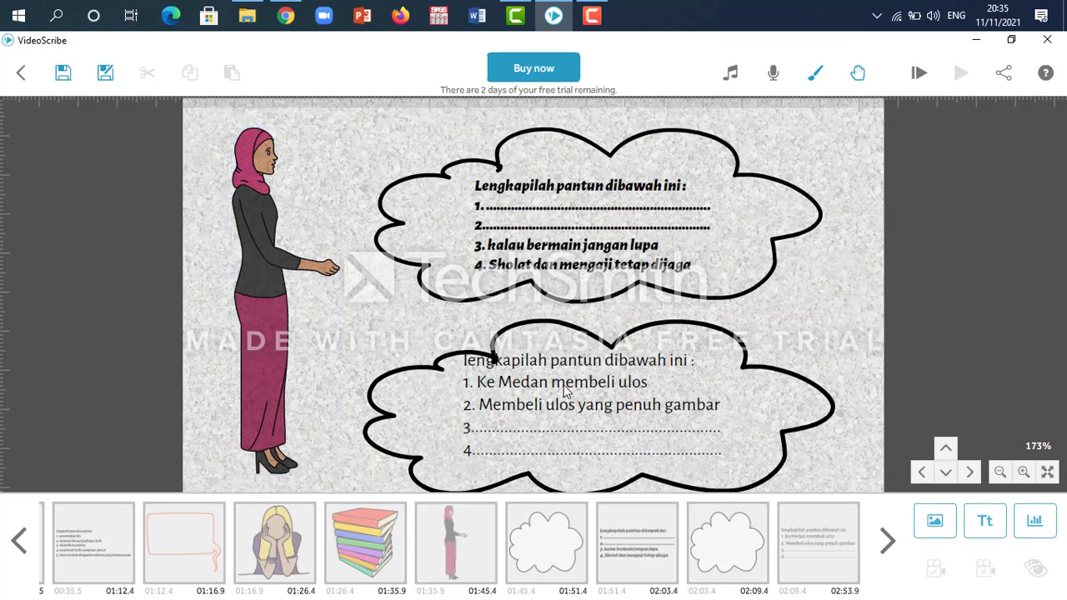
drag(531, 431, 536, 441)
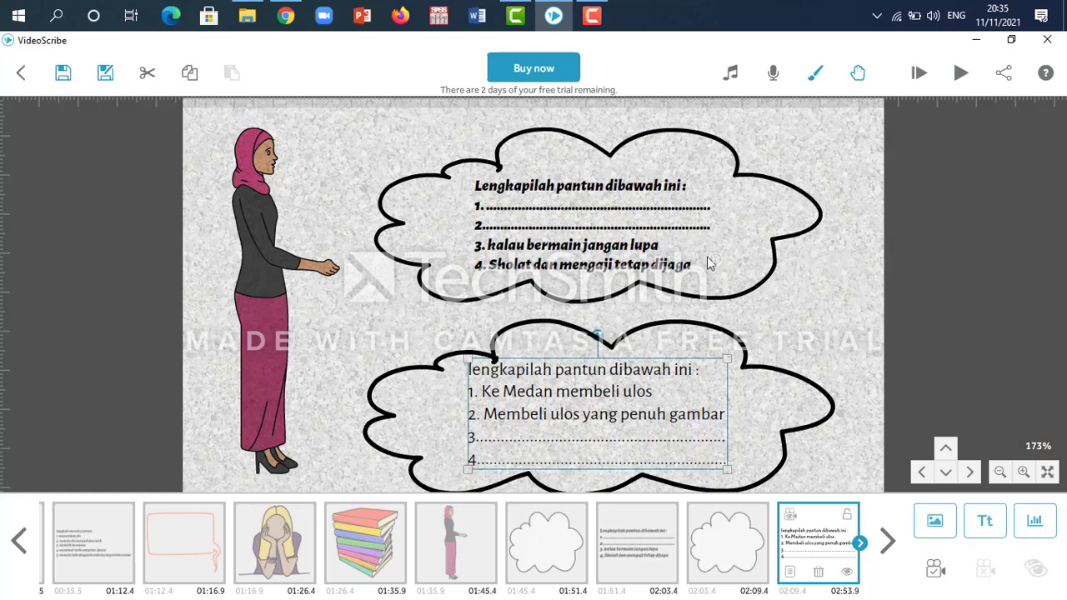
click(783, 565)
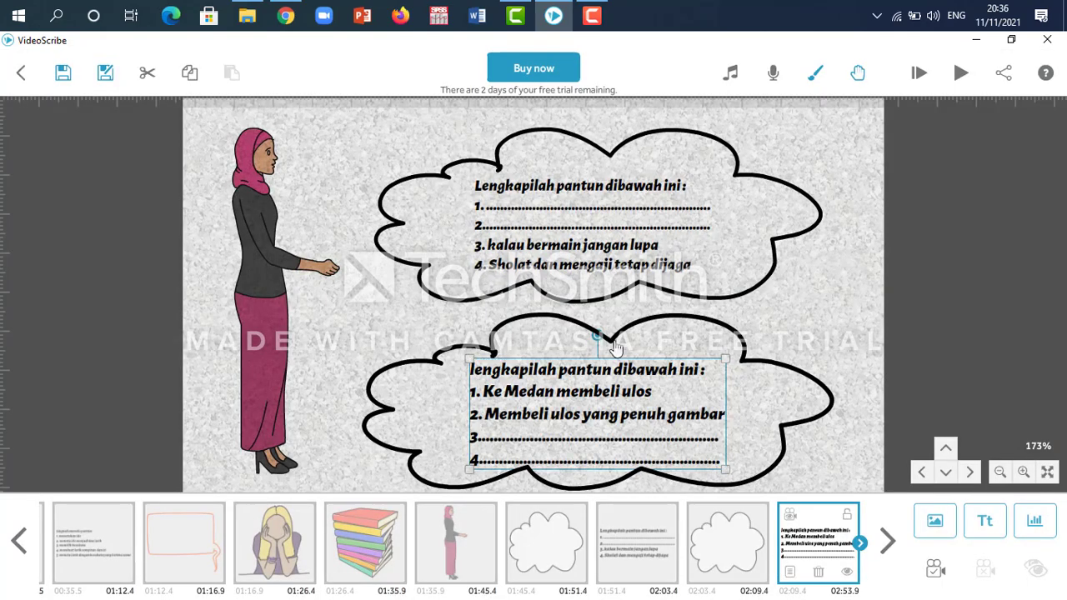
- Set the upper cloud's colouring to Outline with the purple #674794
click(749, 179)
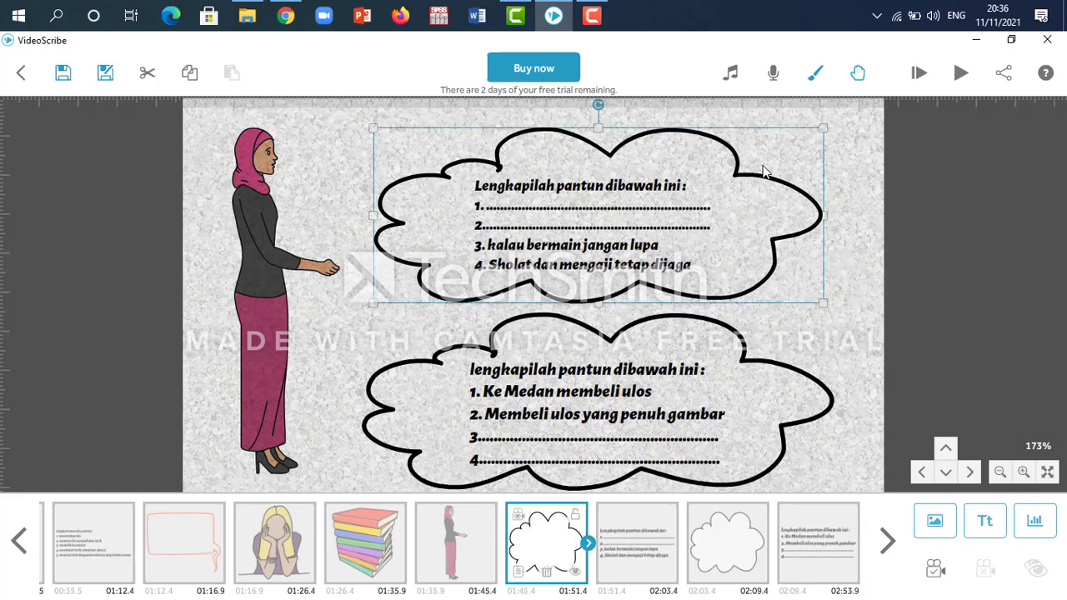
double_click(765, 171)
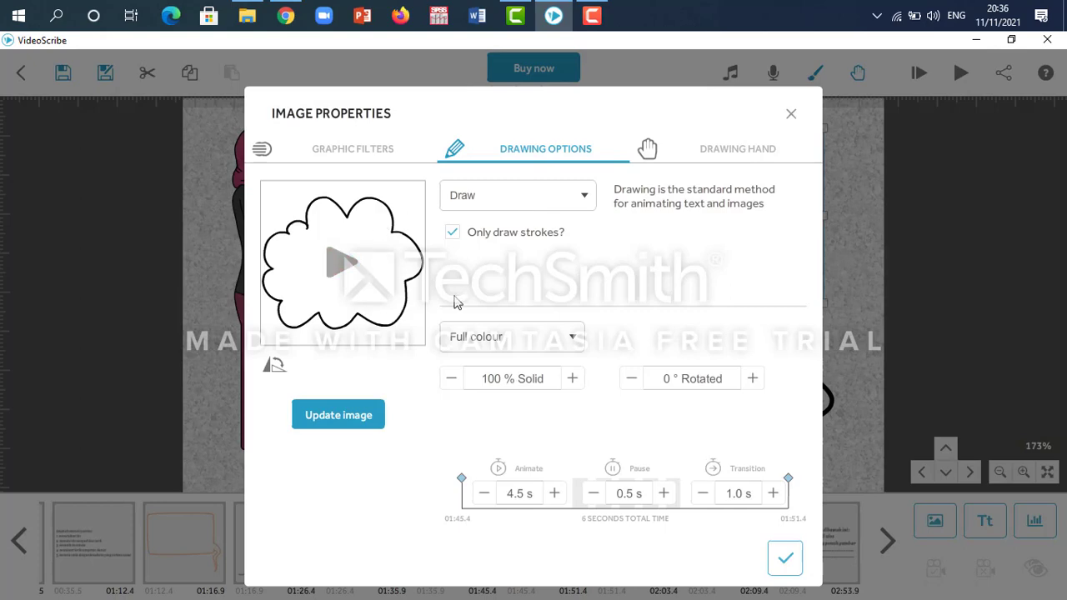
click(573, 342)
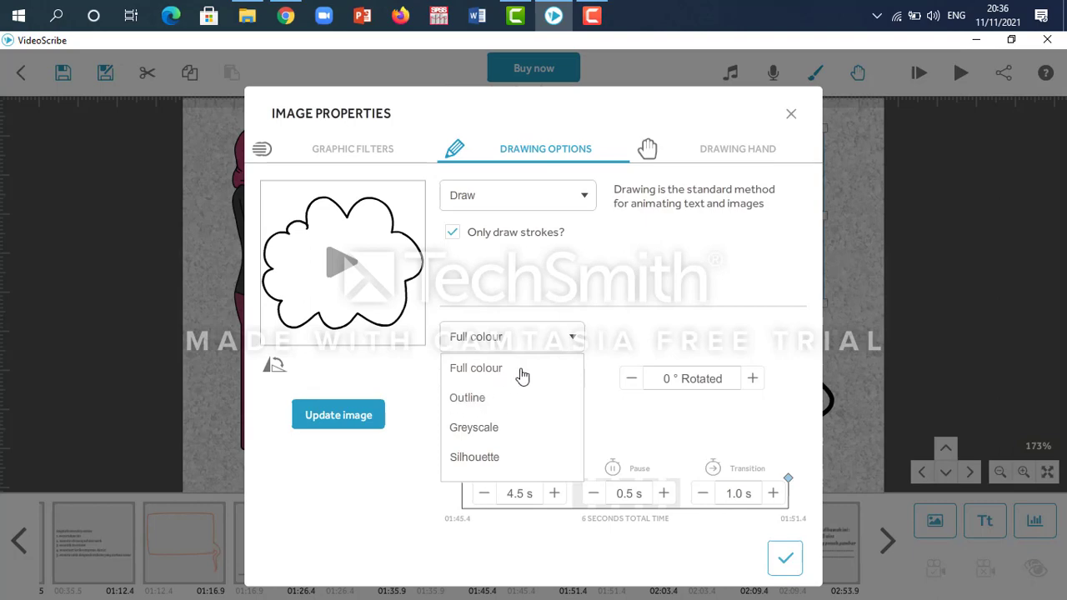
click(474, 405)
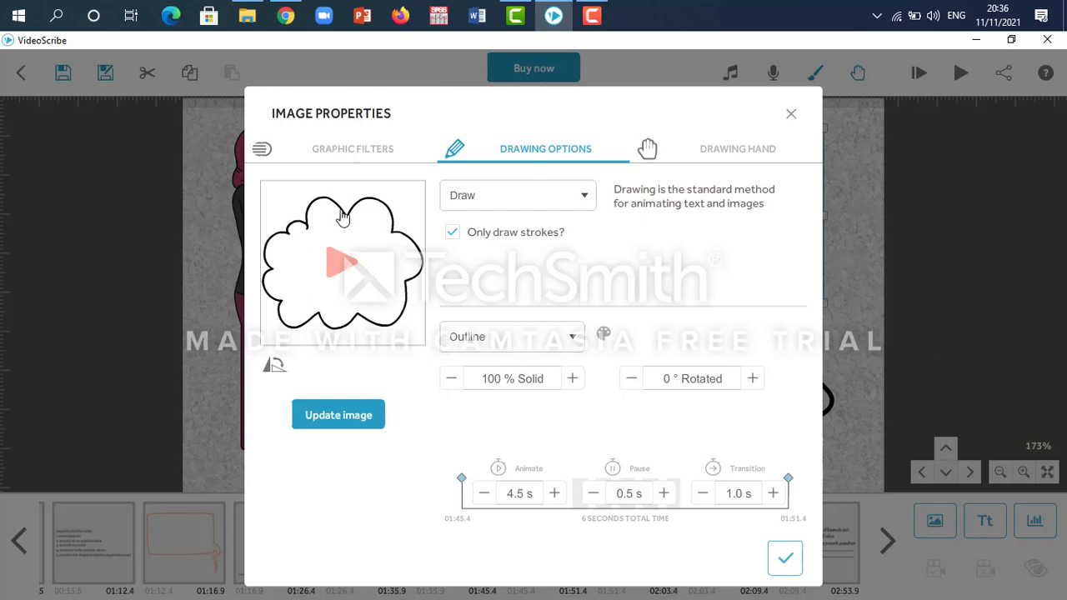
click(604, 335)
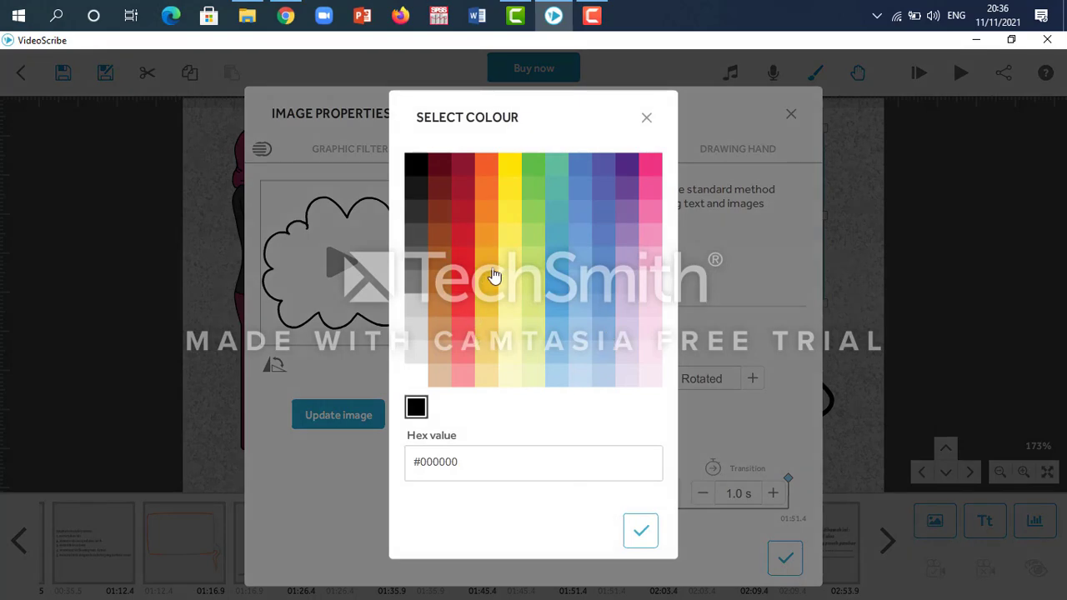
click(628, 190)
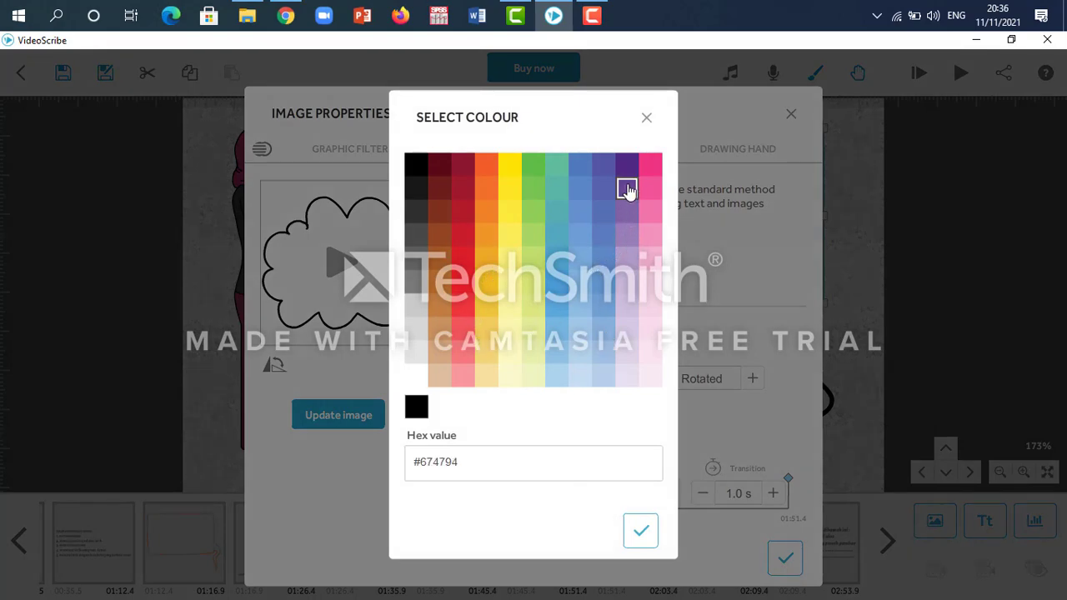
click(639, 529)
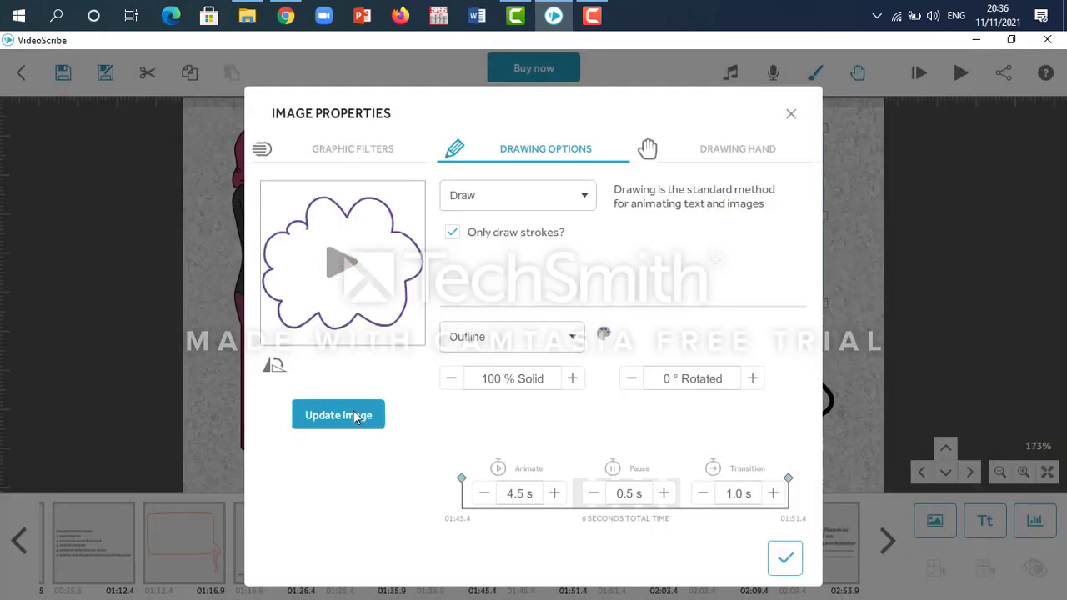
click(784, 560)
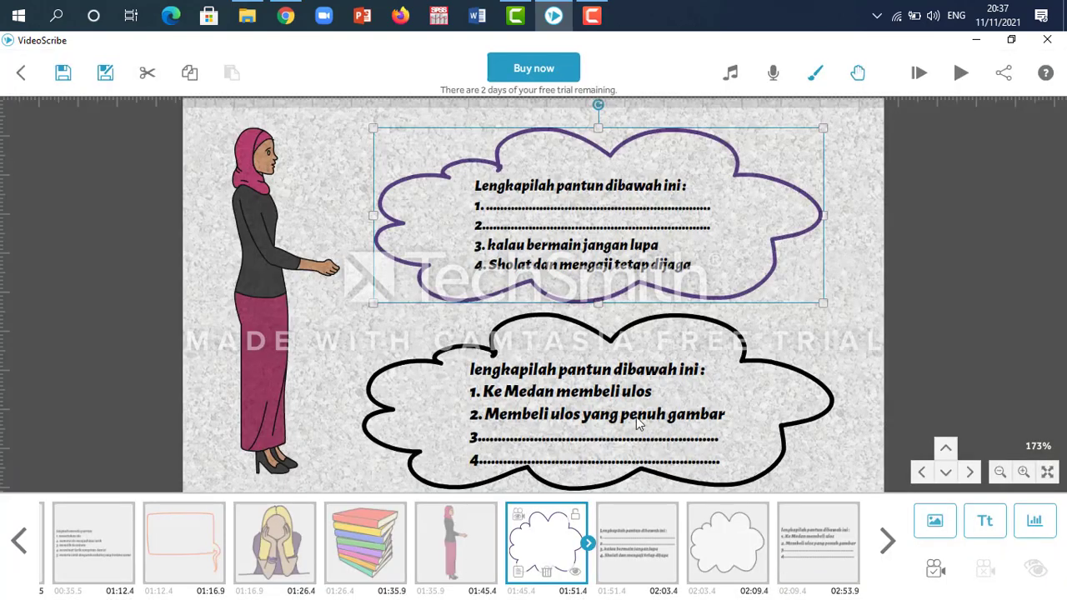
- Set the lower cloud's colouring to Outline with the yellow #fde21c
click(713, 359)
double_click(747, 359)
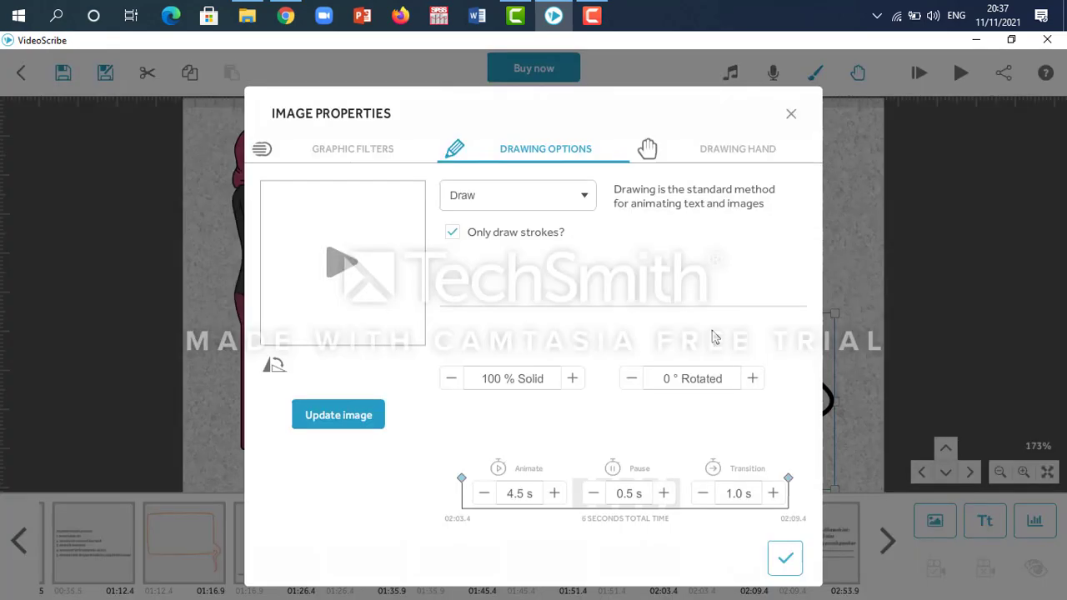
click(576, 340)
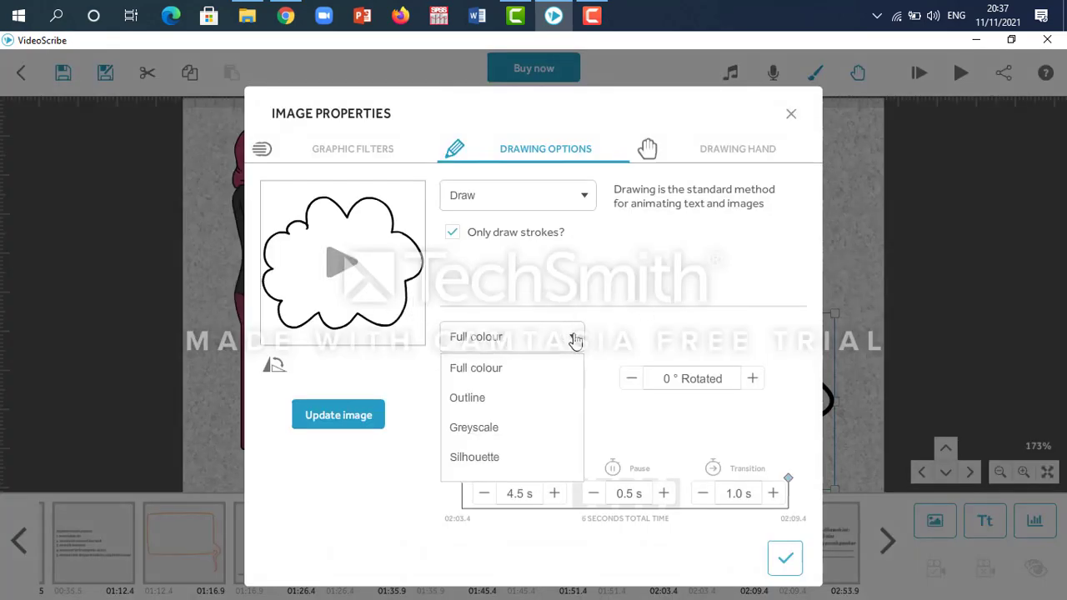
click(492, 407)
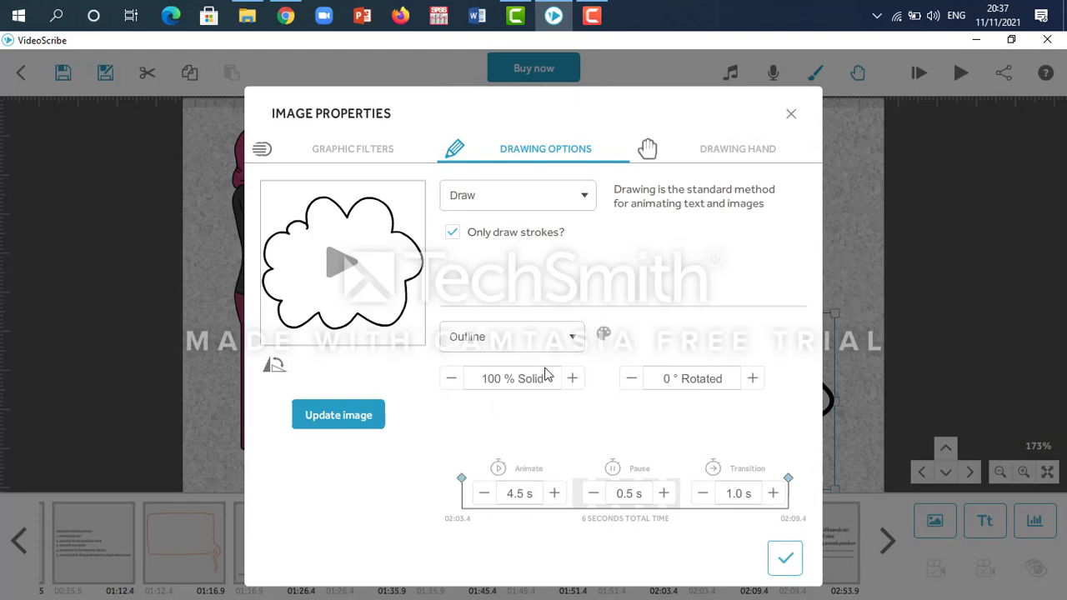
click(605, 337)
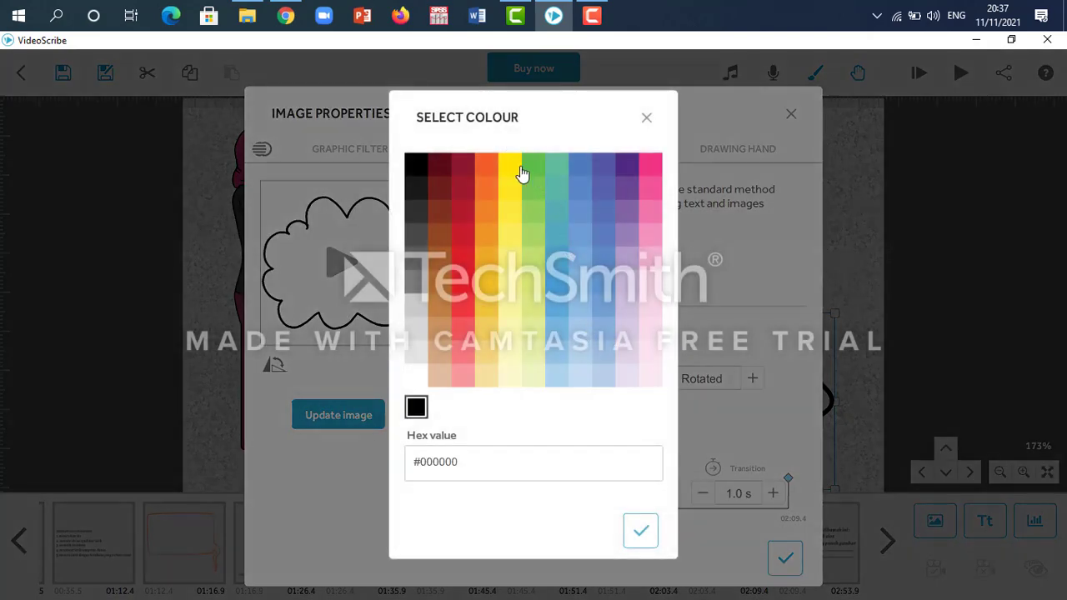
click(489, 169)
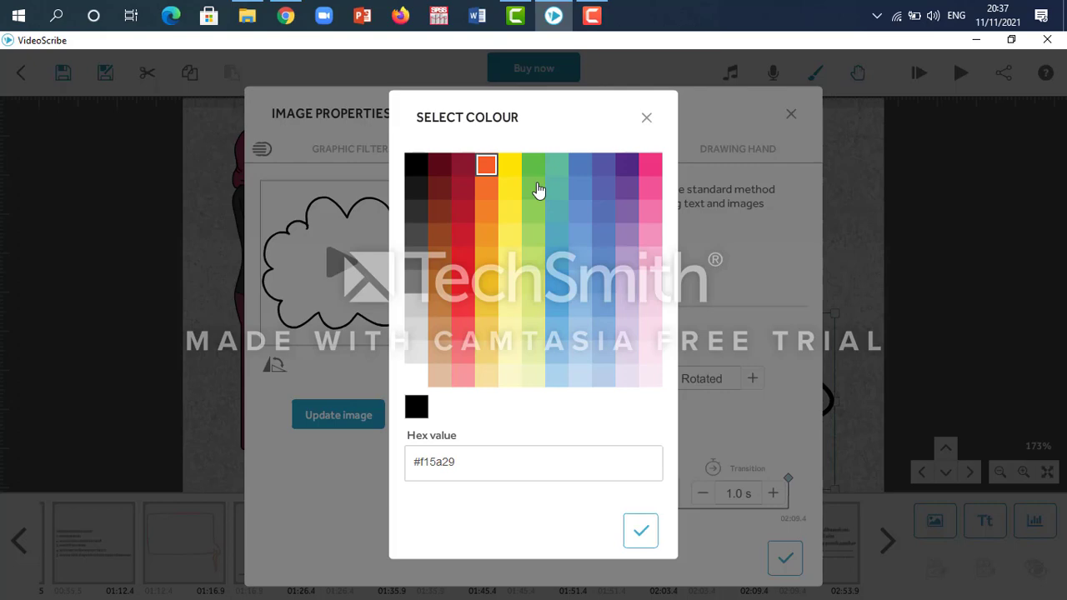
click(510, 189)
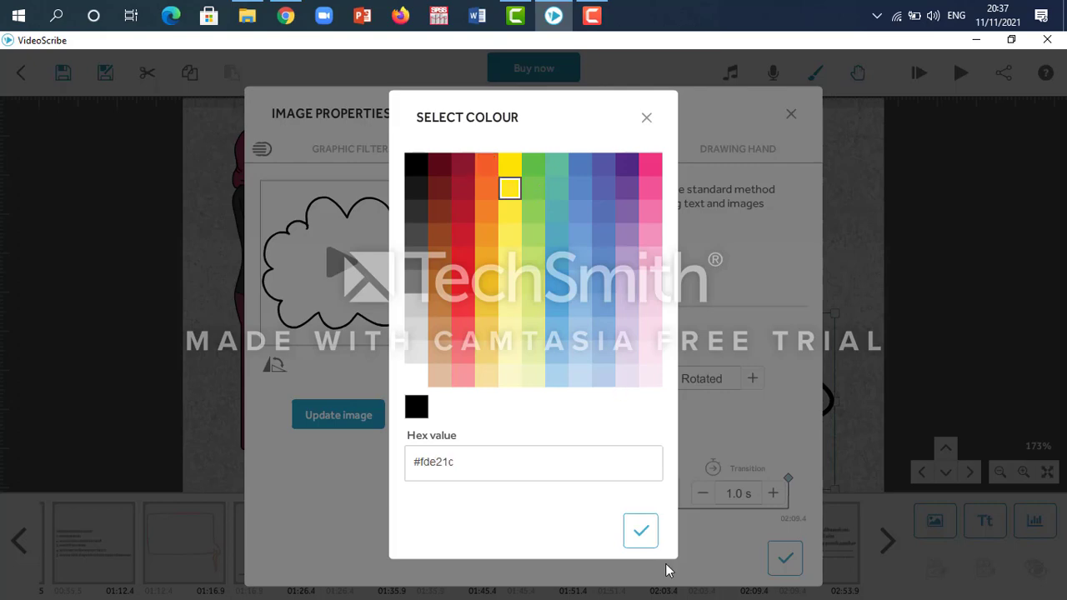
click(649, 542)
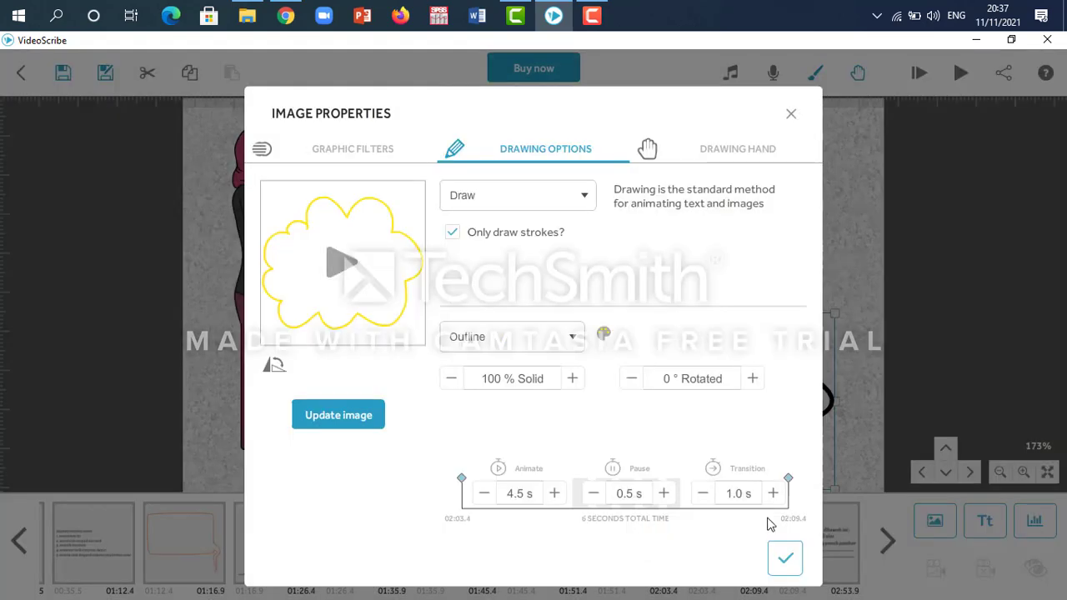
click(799, 559)
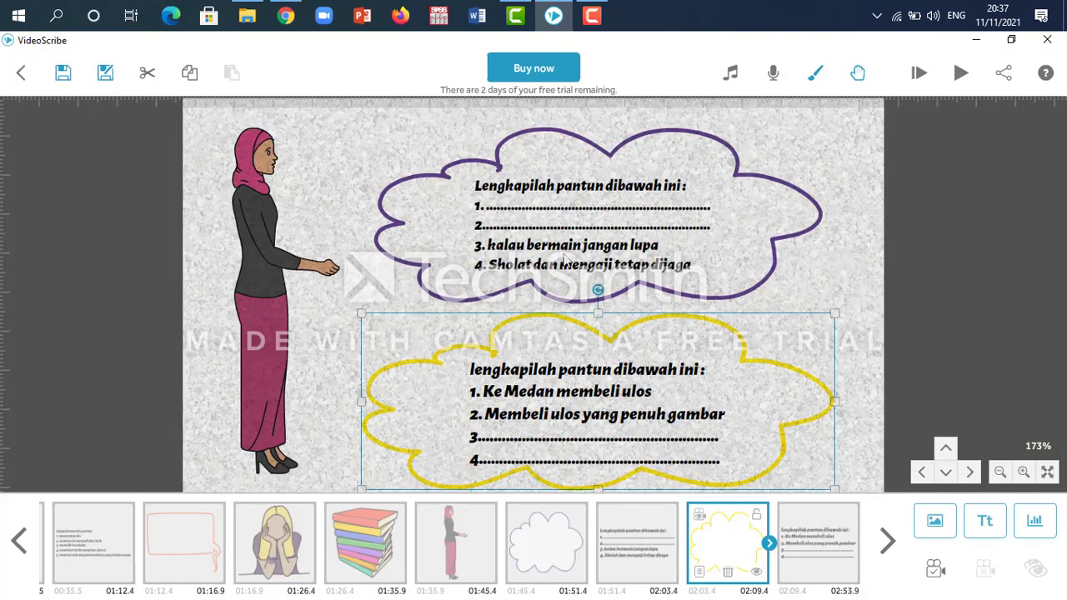
- Deselect the lower cloud and preview the scribe from the start through the writing-steps scene
click(350, 170)
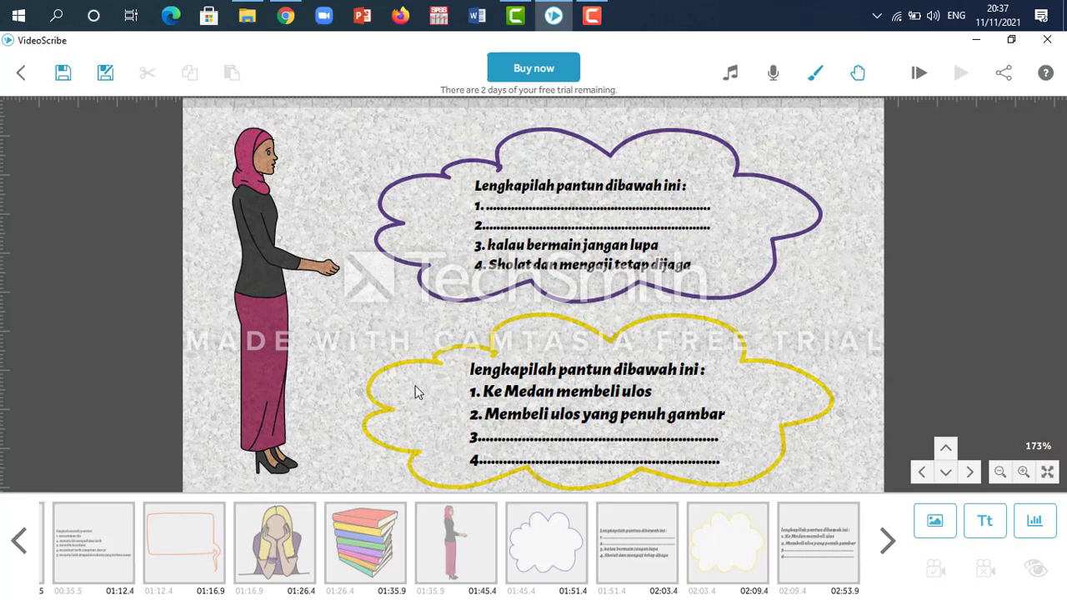
click(920, 77)
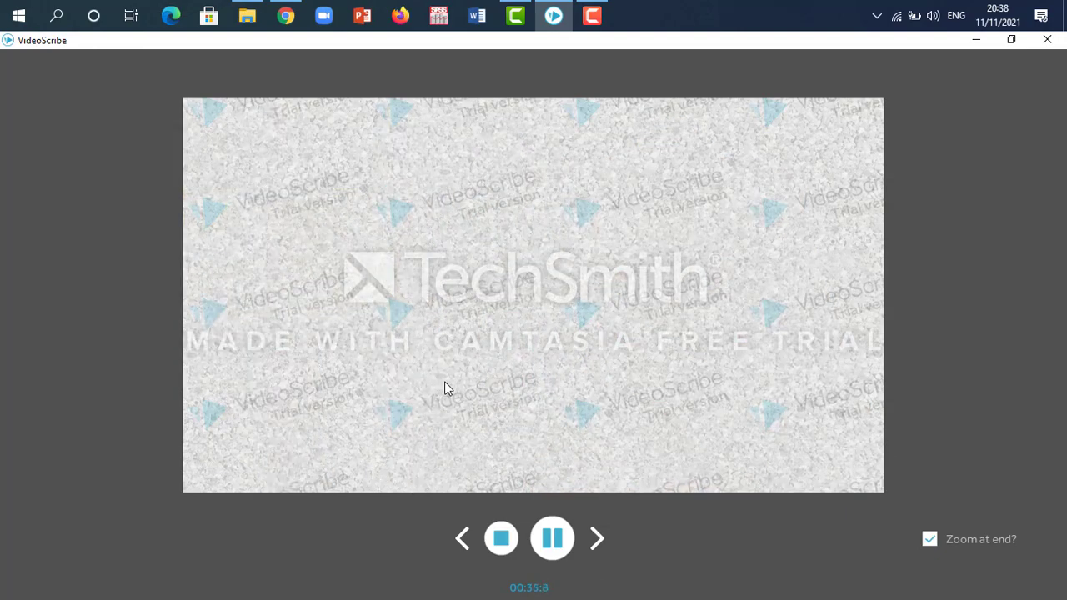
click(501, 537)
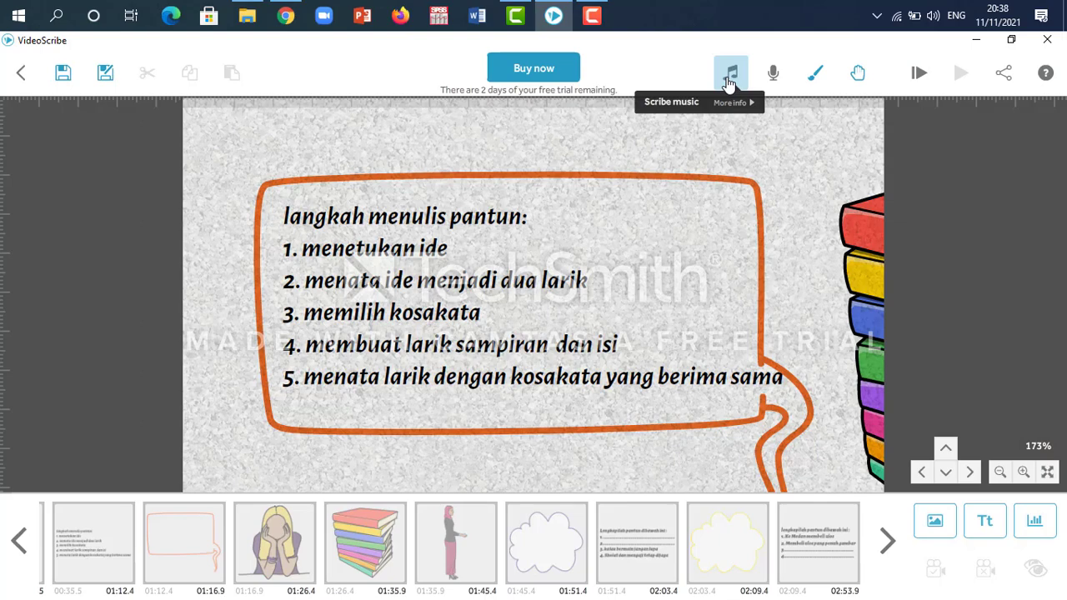
- Add the Big Mine track as the scribe's background music, with its volume lowered to roughly a third
click(730, 77)
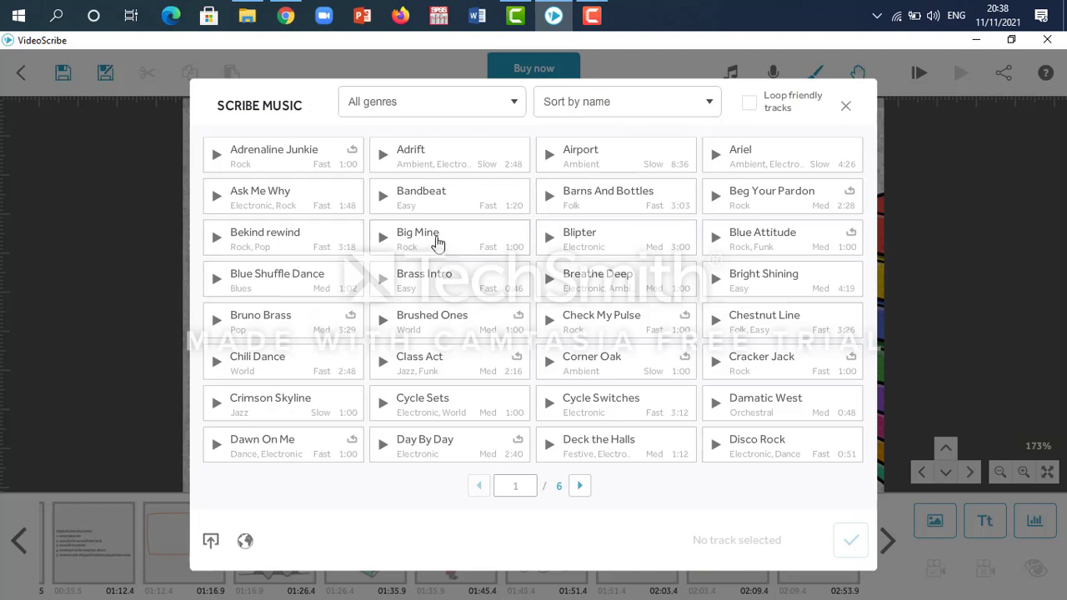
click(436, 240)
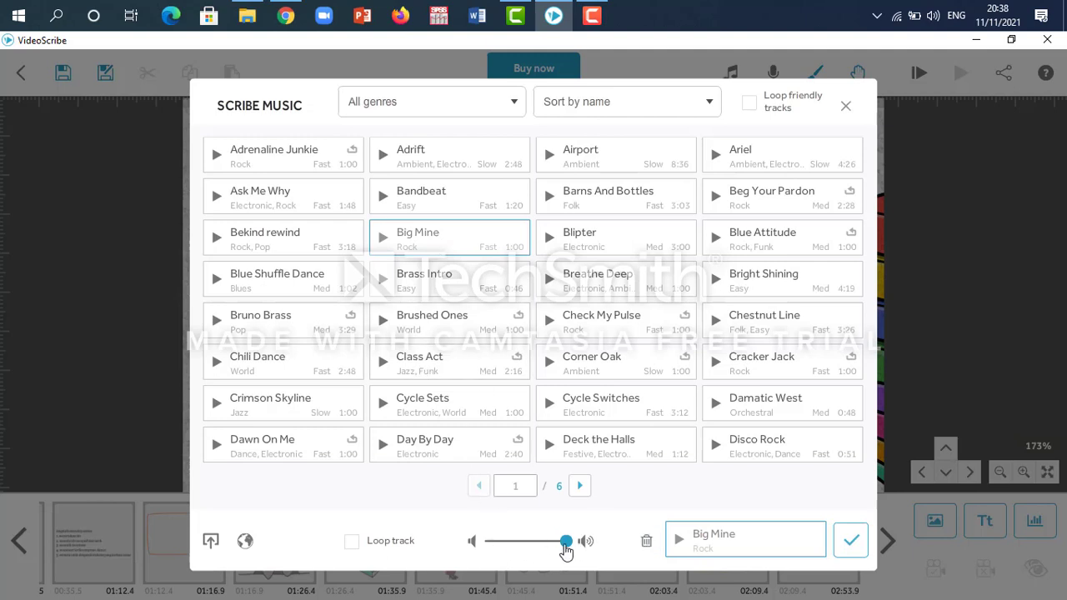
drag(566, 542, 508, 544)
click(676, 544)
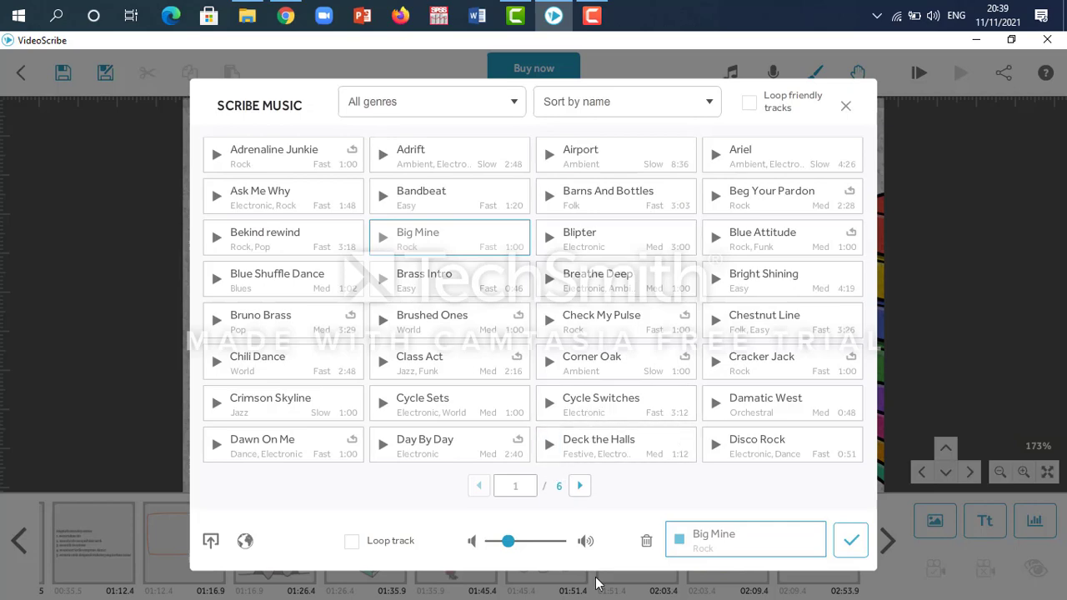
click(851, 541)
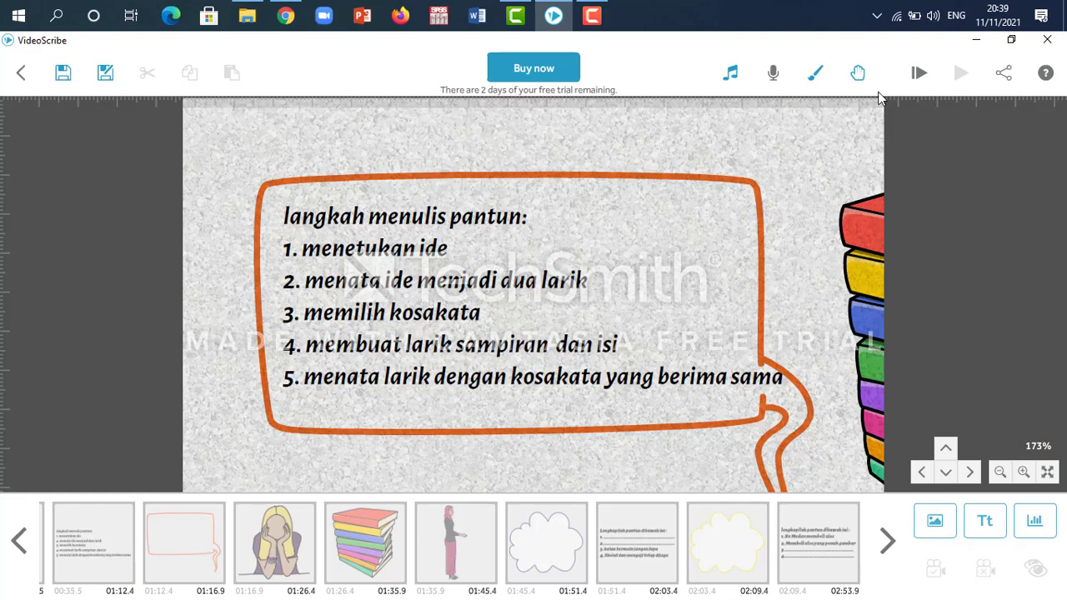
- Preview the opening of the scribe with its music, and look at the voiceover recording options without recording anything
click(920, 77)
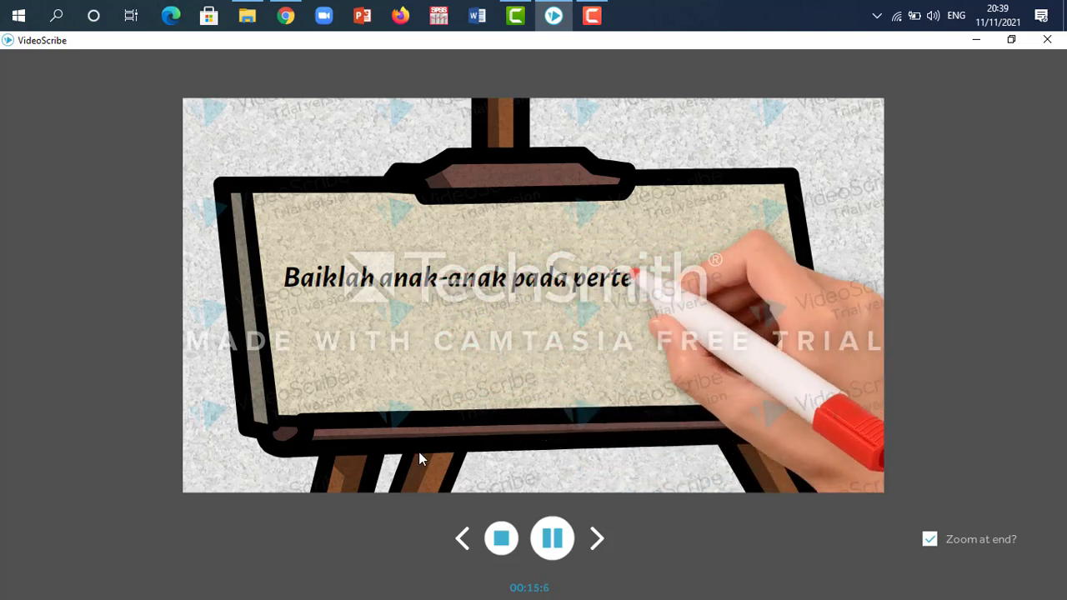
click(501, 541)
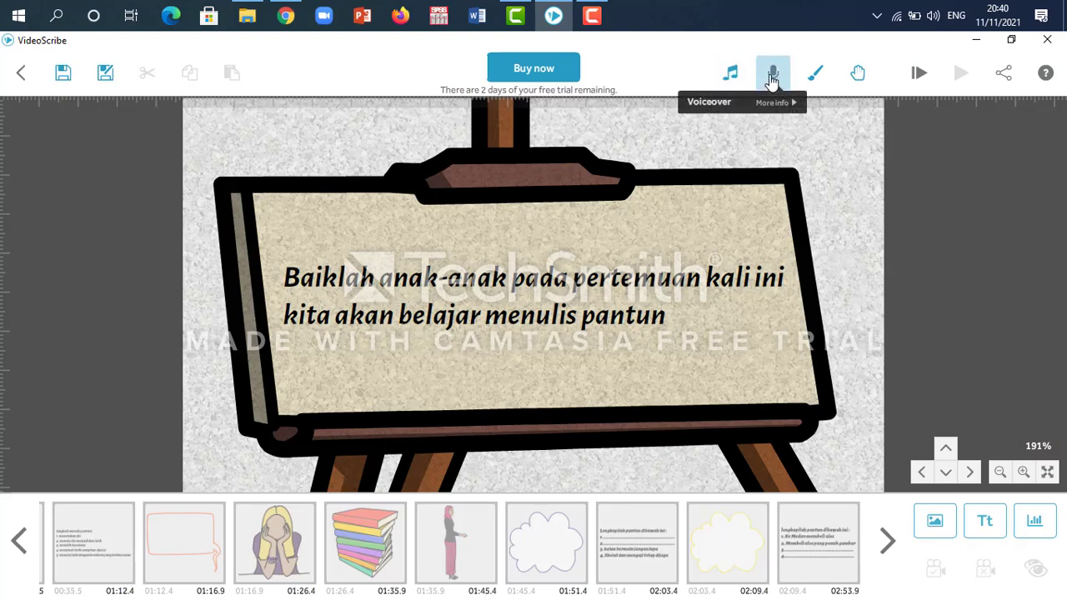
click(772, 75)
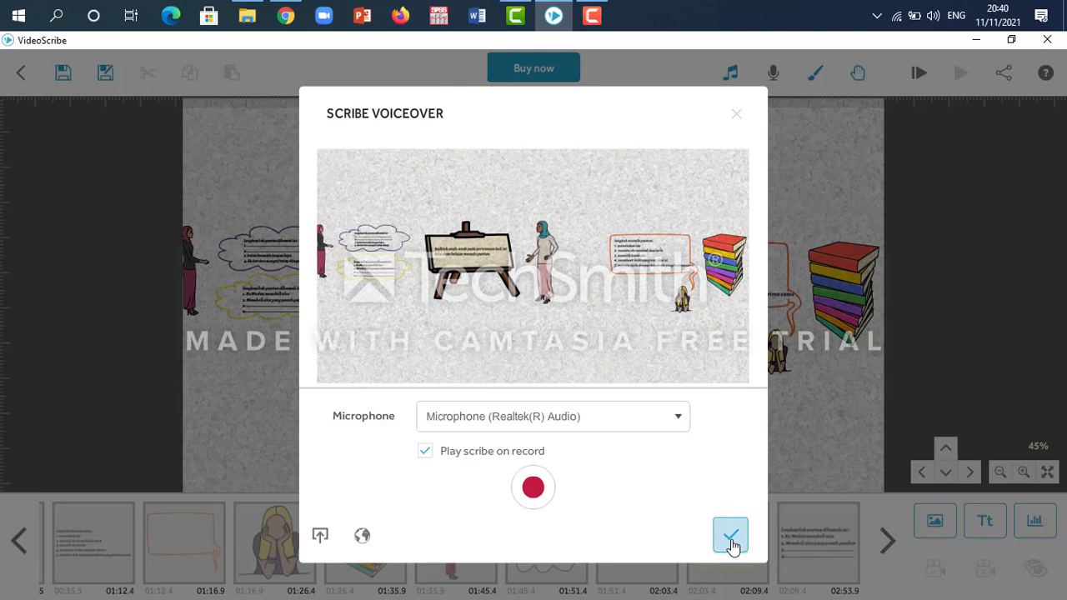
click(736, 116)
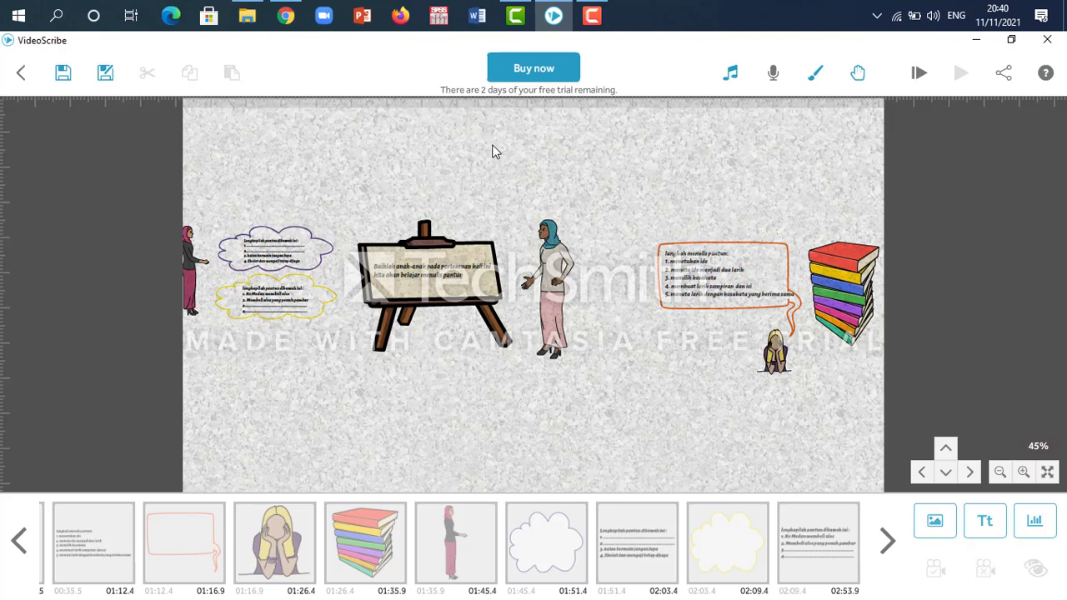
- Save the scribe as an editable file named untitled in the computer's Documents folder
click(105, 77)
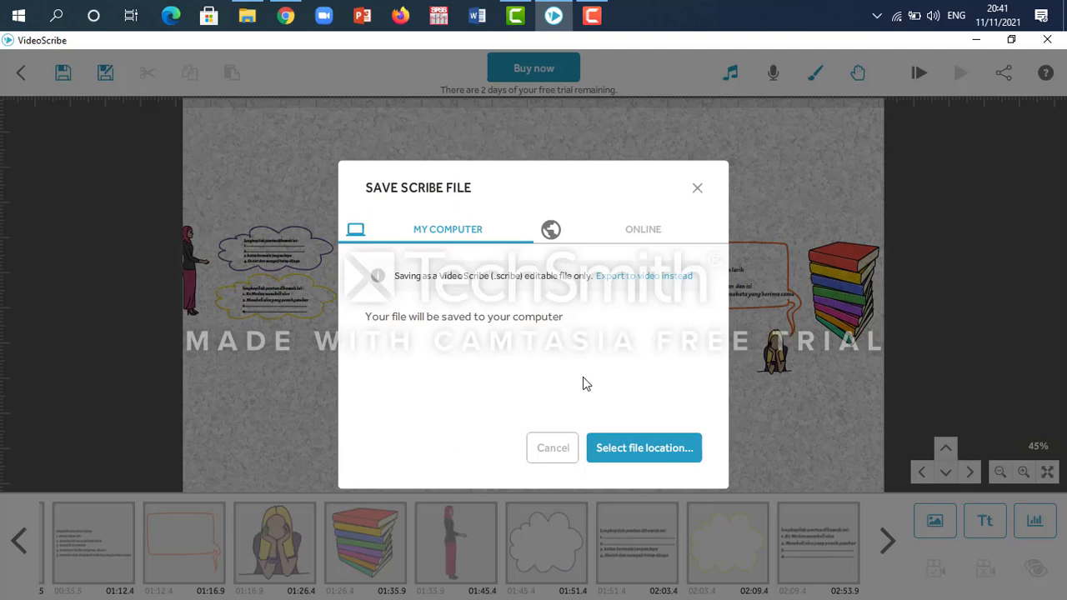
click(631, 457)
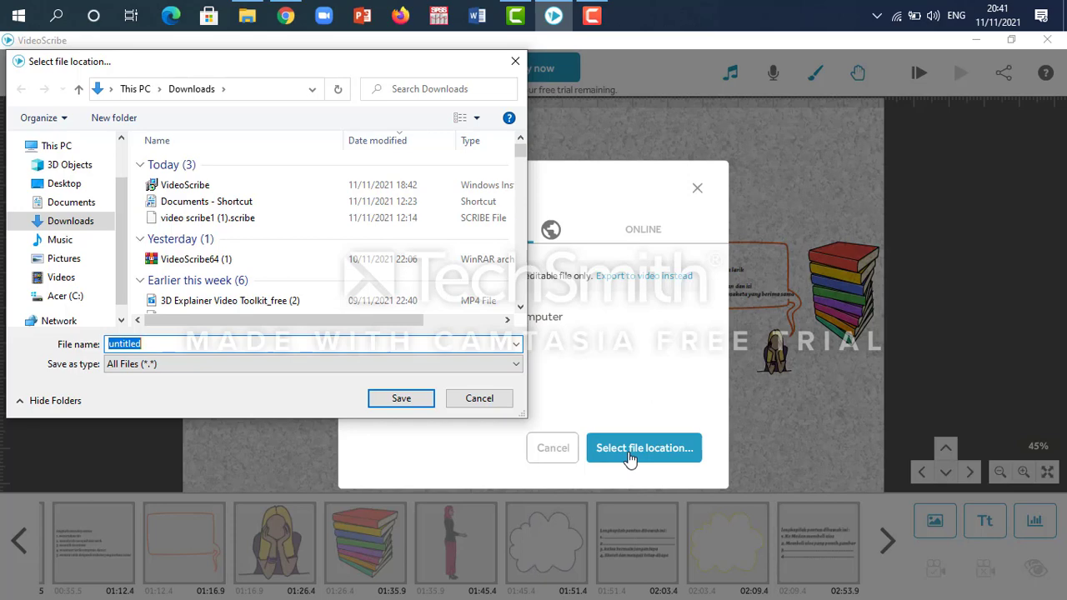
click(480, 399)
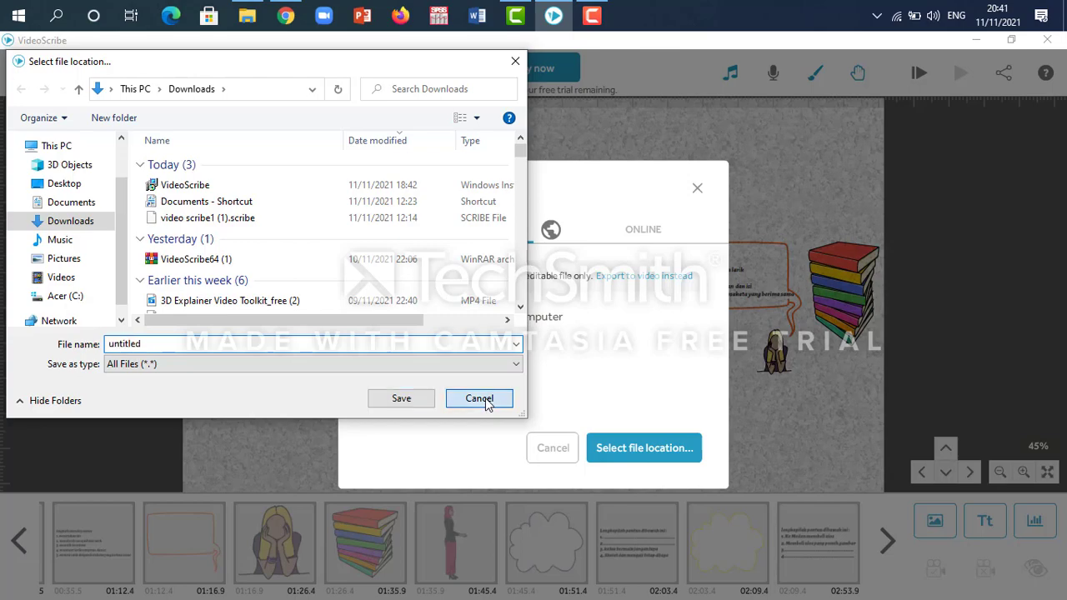
click(650, 450)
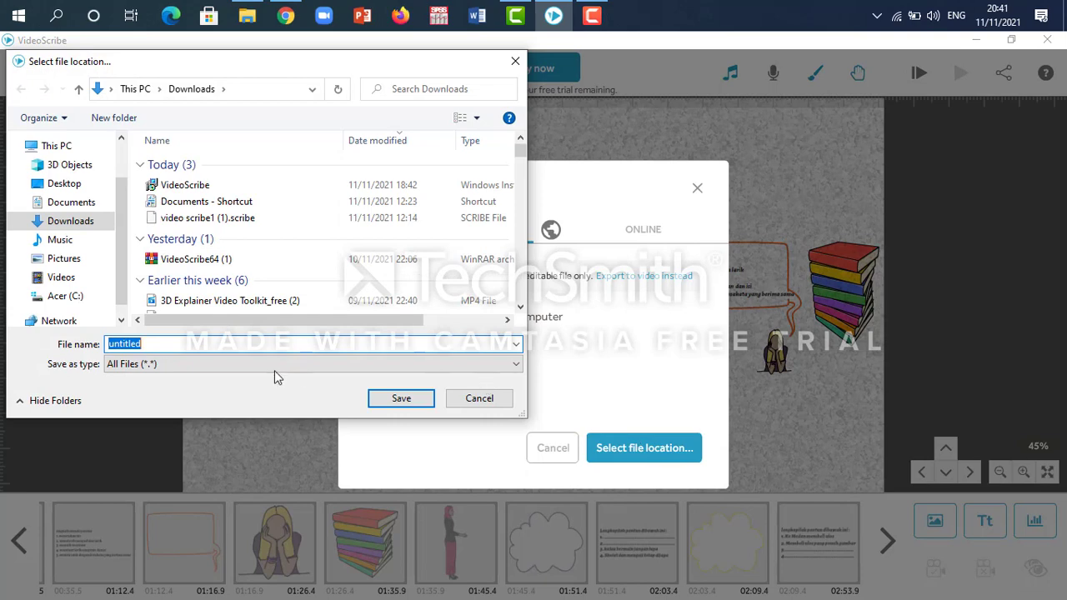
click(83, 210)
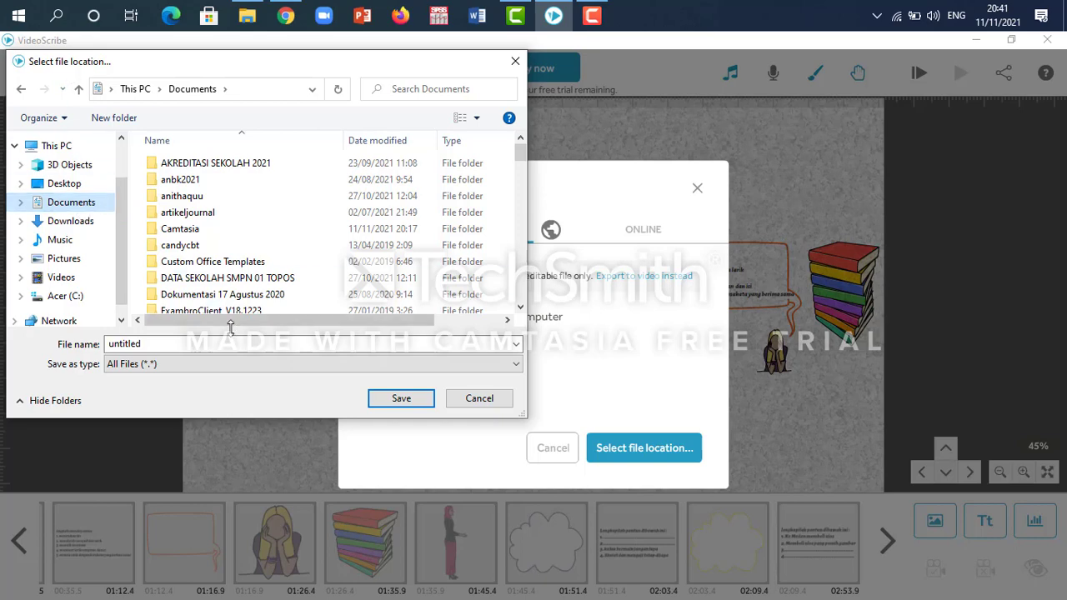
click(394, 398)
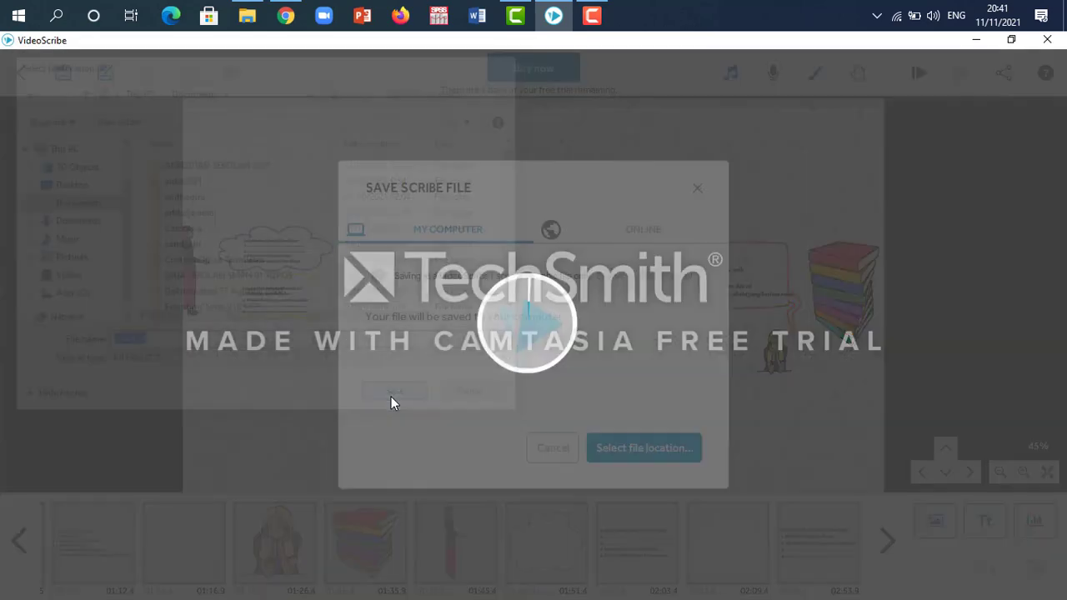